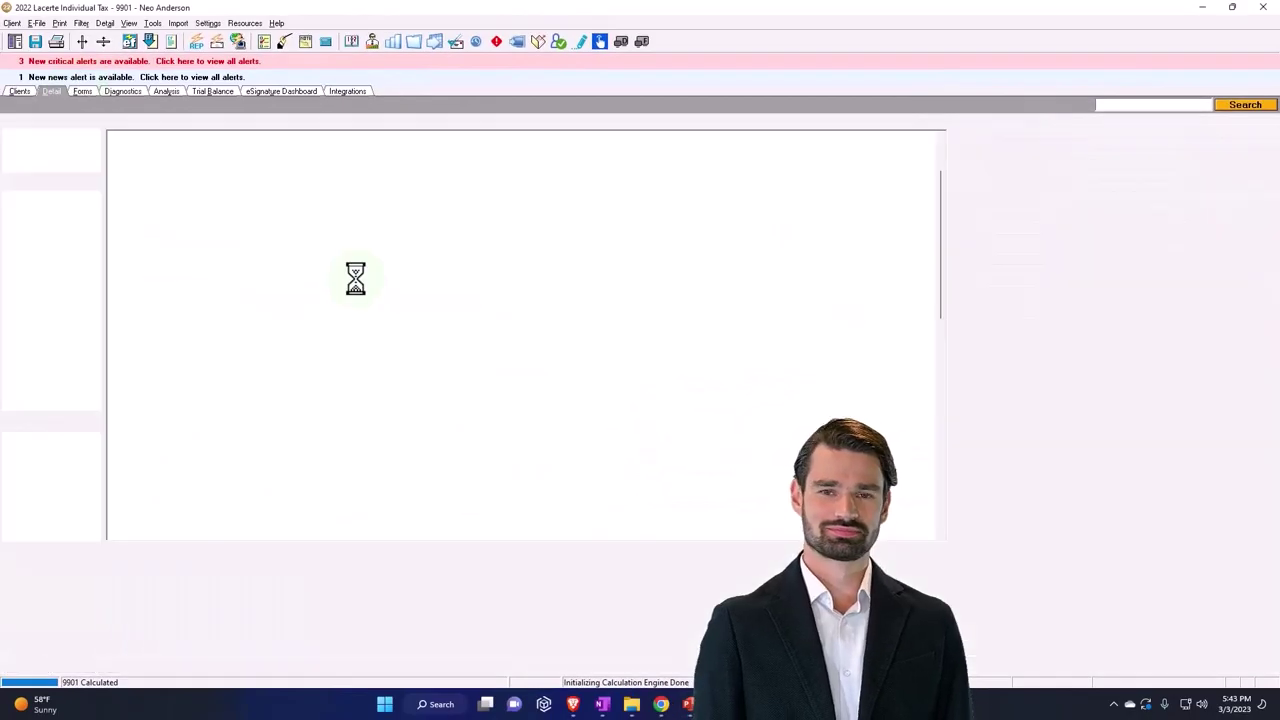
Step: Scroll the 1040-SR form to the income lines showing 100,000 wages and 1,000 IRA distributions
{"action": "scroll", "coordinate": [603, 434], "scroll_direction": "down", "scroll_amount": 10}
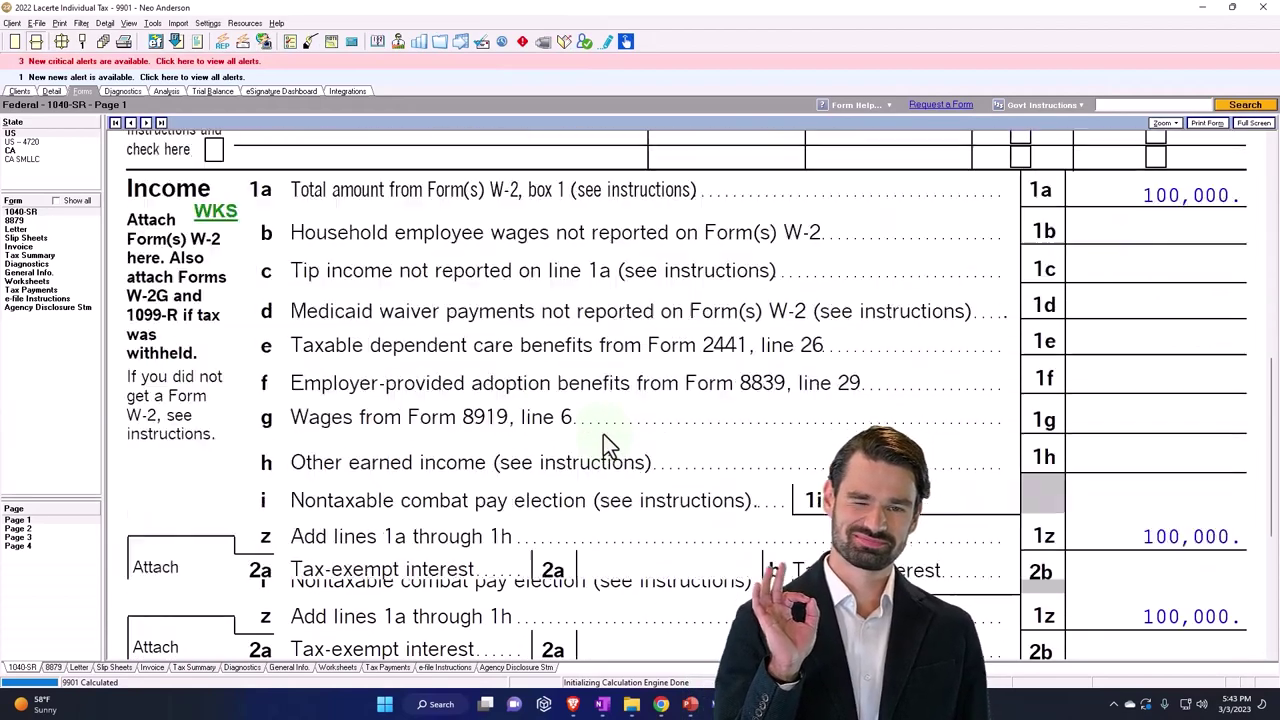
{"action": "scroll", "coordinate": [603, 434], "scroll_direction": "down", "scroll_amount": 4}
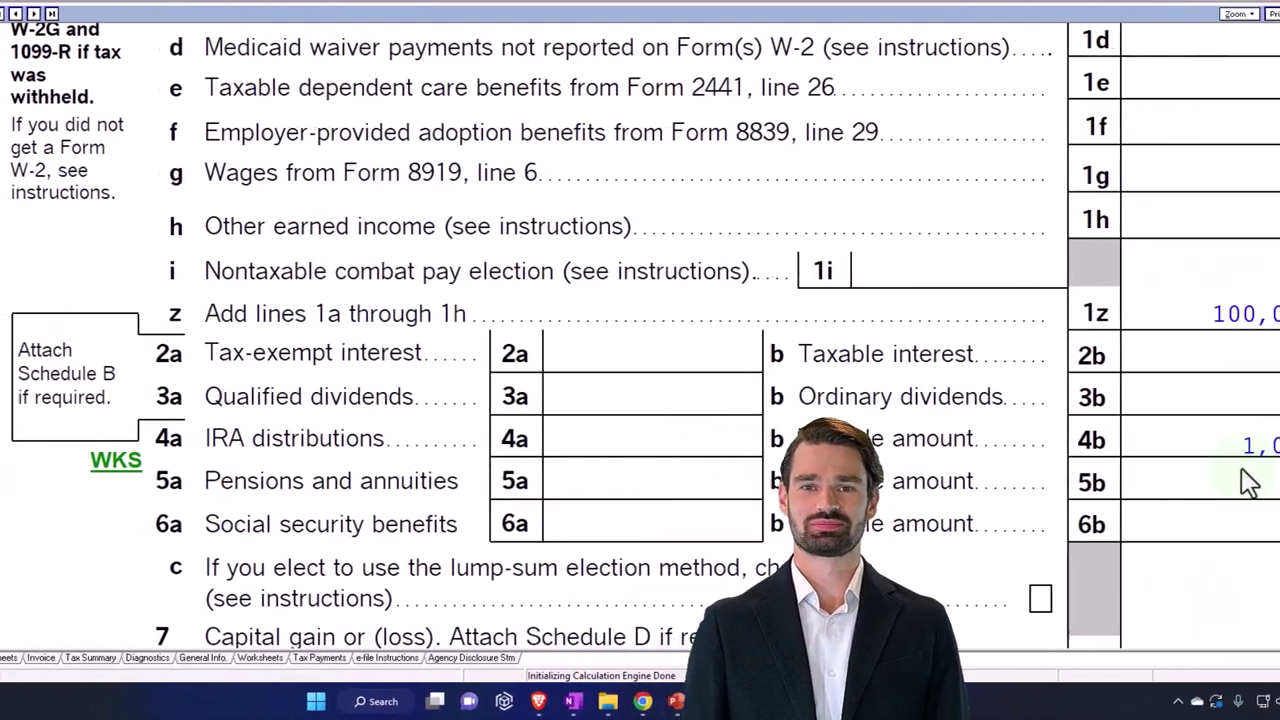
{"action": "scroll", "coordinate": [1155, 483], "scroll_direction": "down", "scroll_amount": 2}
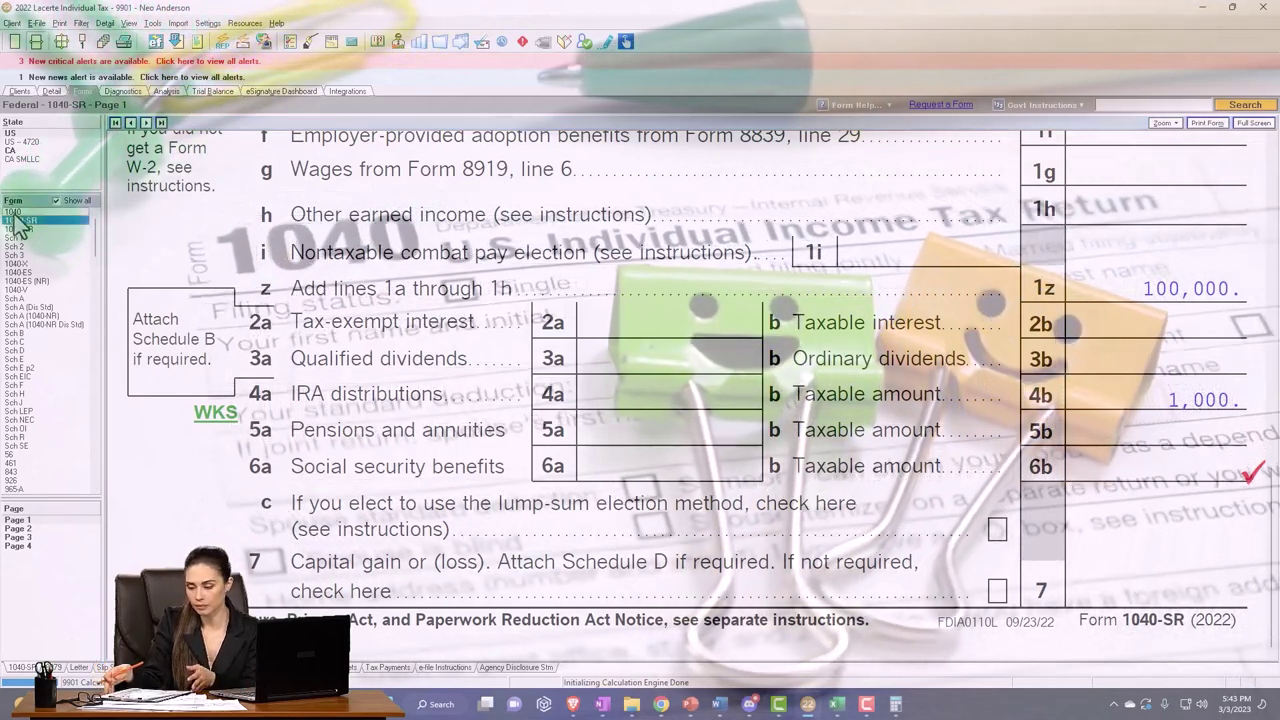
Step: Show Form 1040 lines 1z–15: 101,000 total income, 14,700 standard deduction, 86,300 taxable income
{"action": "left_click", "coordinate": [14, 212]}
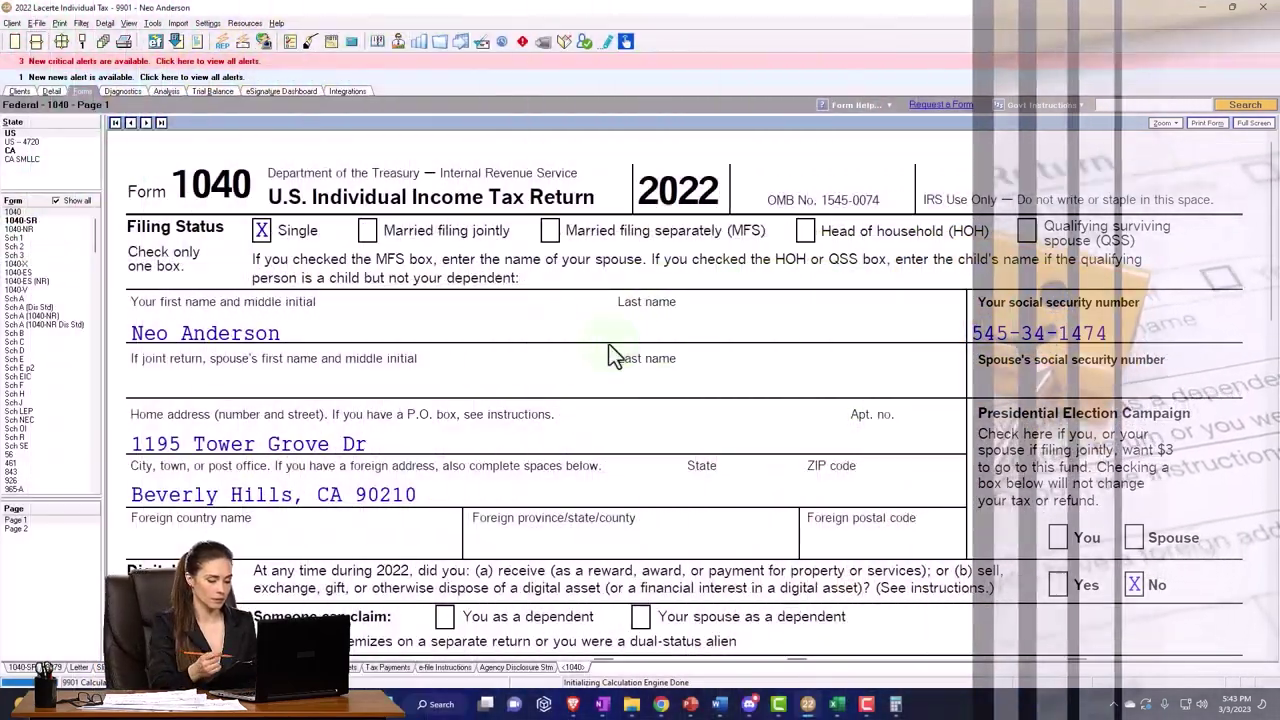
{"action": "left_click", "coordinate": [590, 332]}
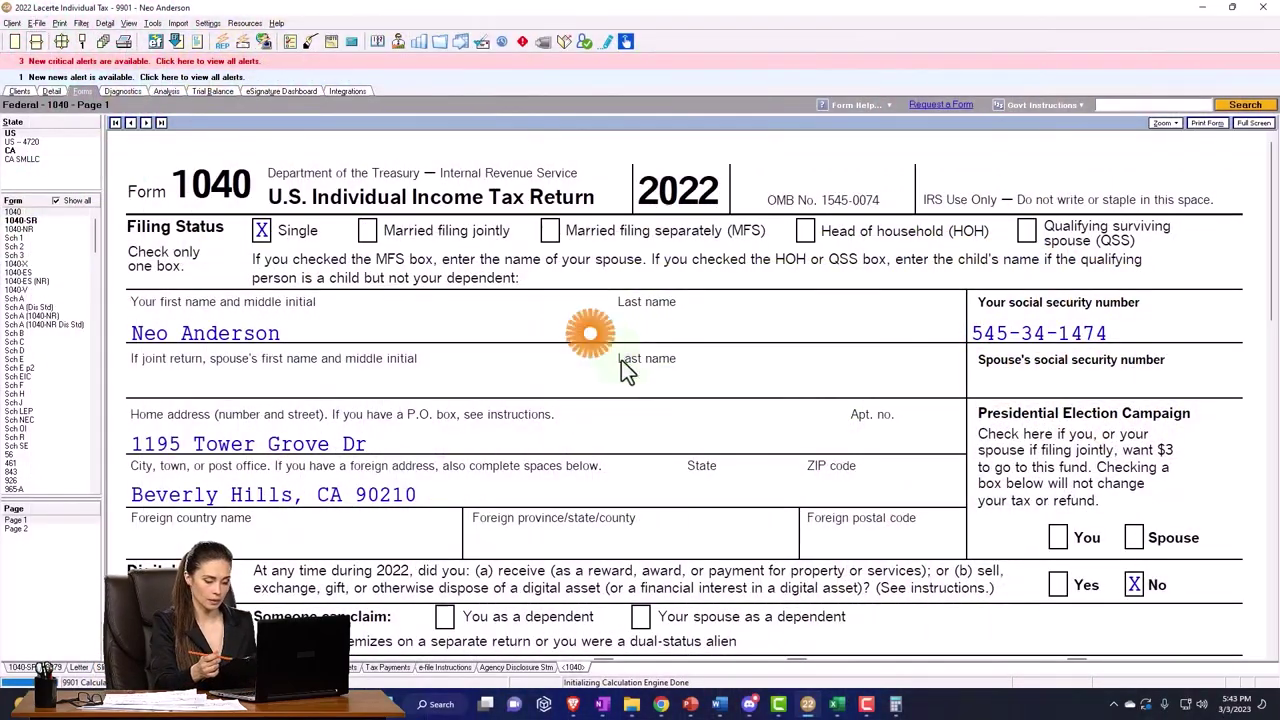
{"action": "scroll", "coordinate": [680, 415], "scroll_direction": "down", "scroll_amount": 2}
{"action": "scroll", "coordinate": [680, 418], "scroll_direction": "down", "scroll_amount": 3}
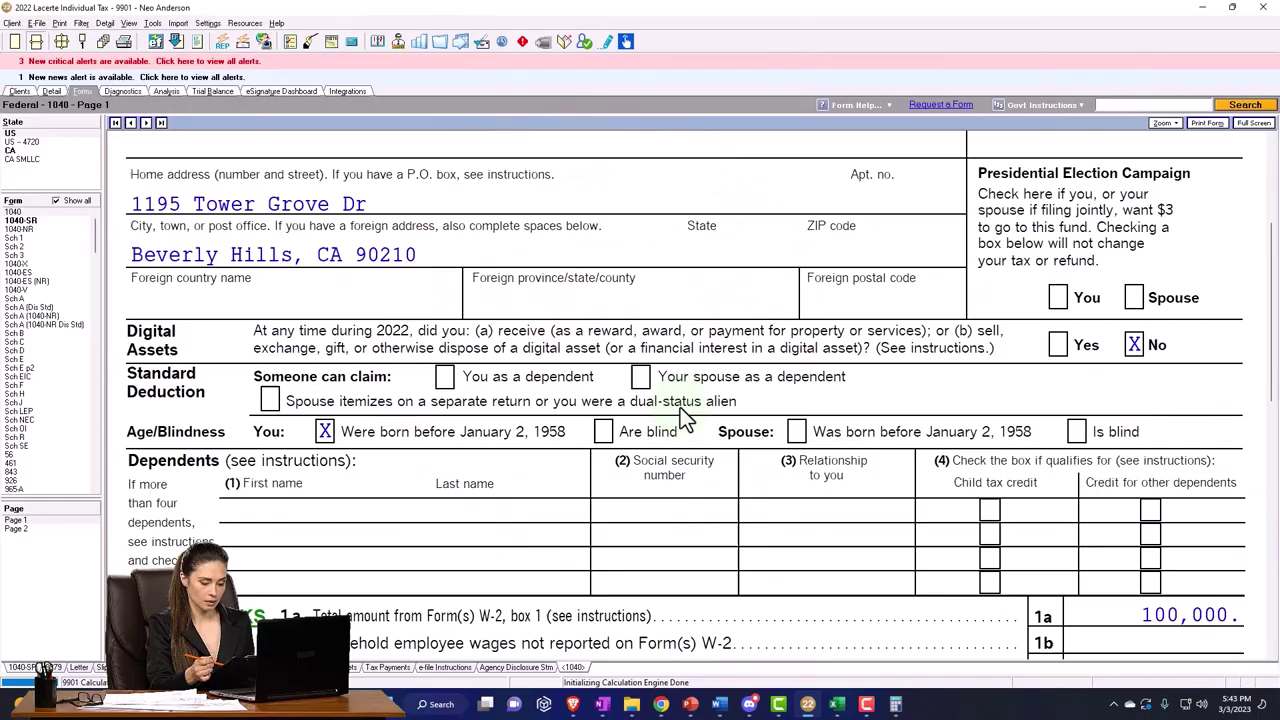
{"action": "scroll", "coordinate": [680, 418], "scroll_direction": "down", "scroll_amount": 3}
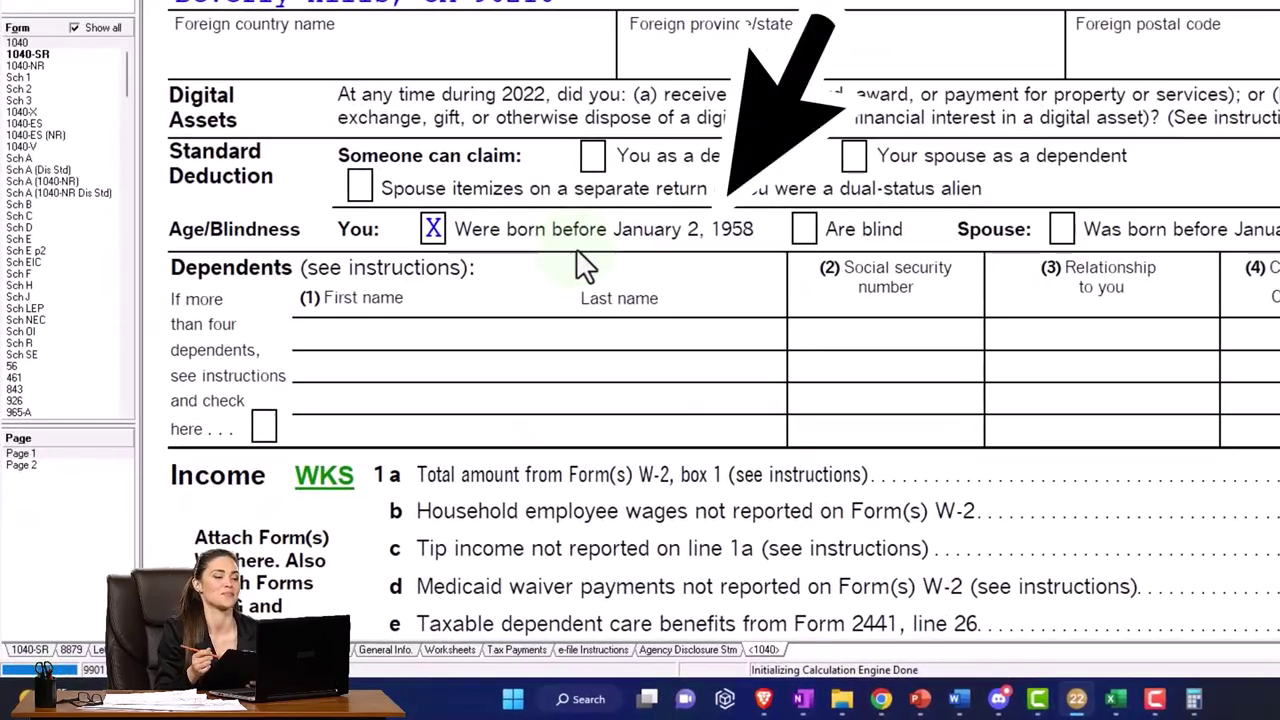
{"action": "scroll", "coordinate": [1071, 334], "scroll_direction": "down", "scroll_amount": 5}
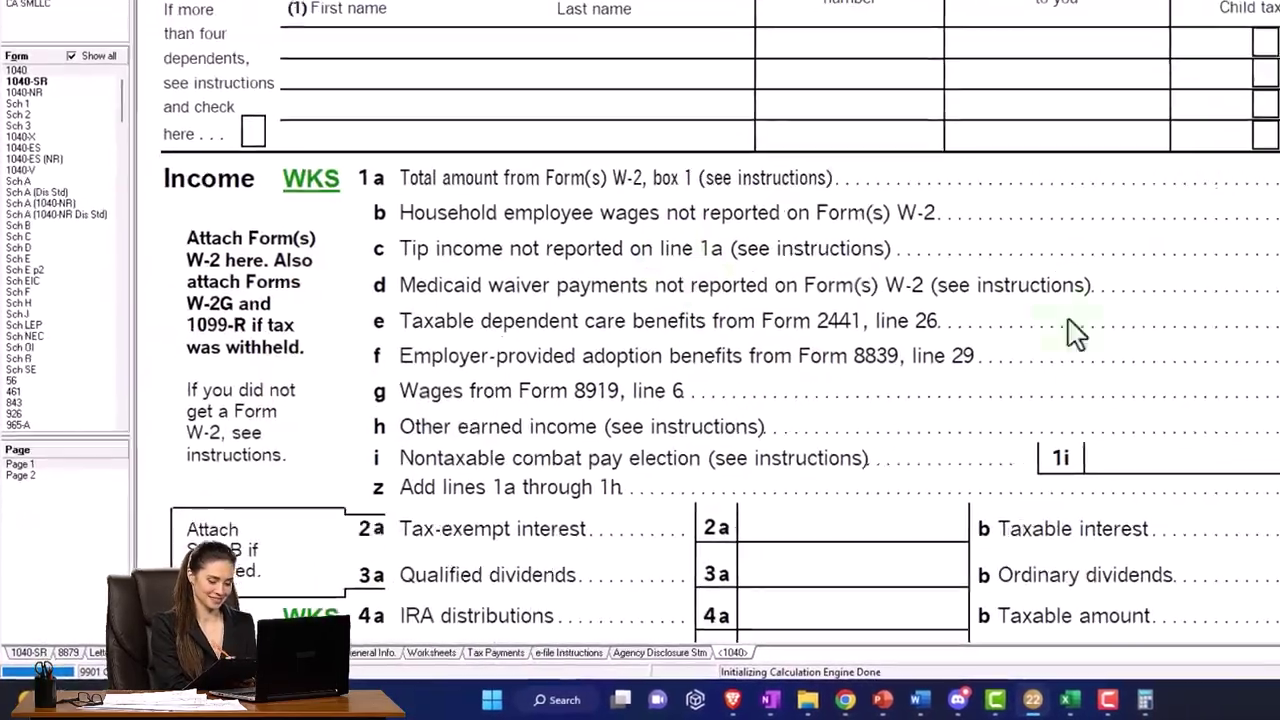
{"action": "scroll", "coordinate": [1260, 432], "scroll_direction": "down", "scroll_amount": 4}
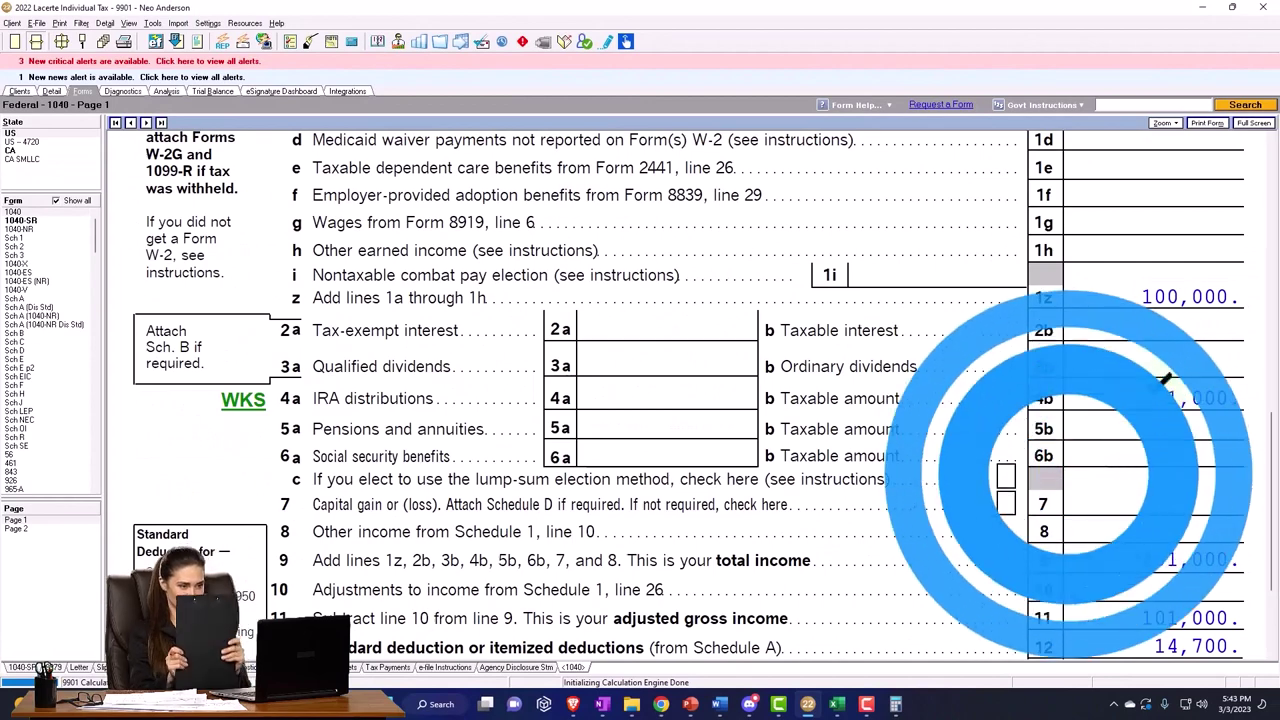
{"action": "scroll", "coordinate": [1160, 390], "scroll_direction": "down", "scroll_amount": 3}
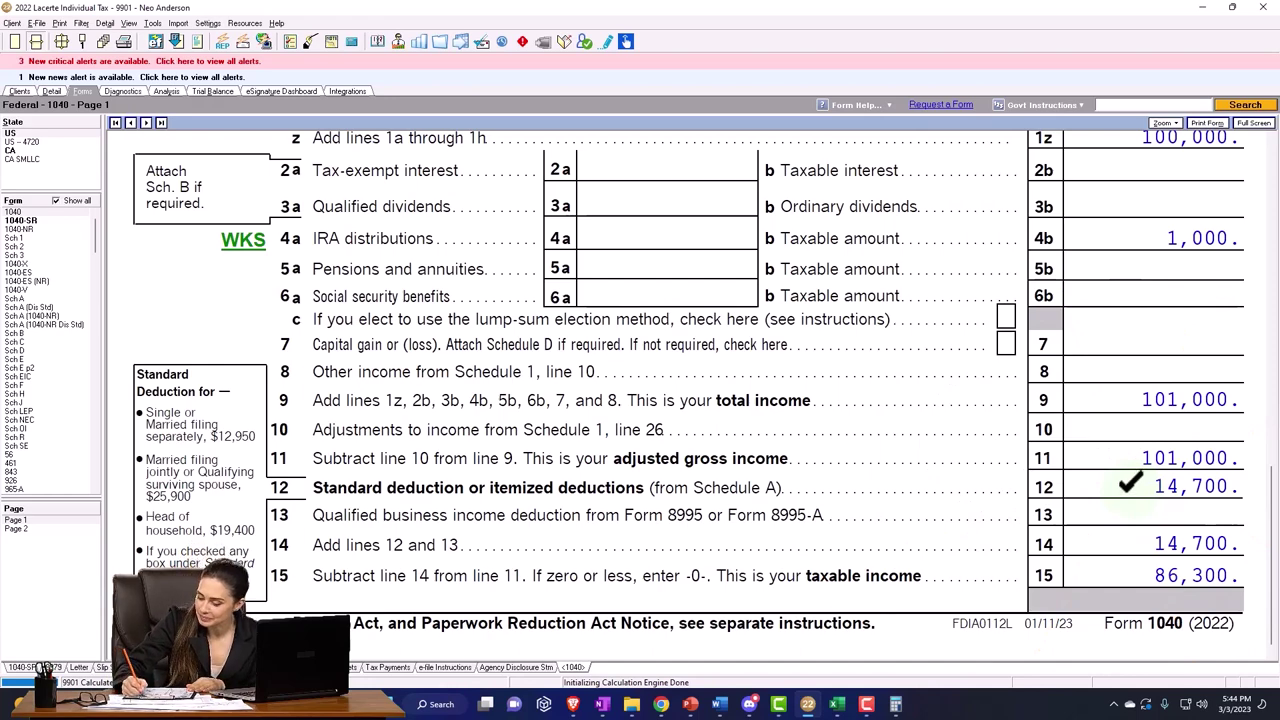
{"action": "scroll", "coordinate": [1130, 490], "scroll_direction": "down", "scroll_amount": 1}
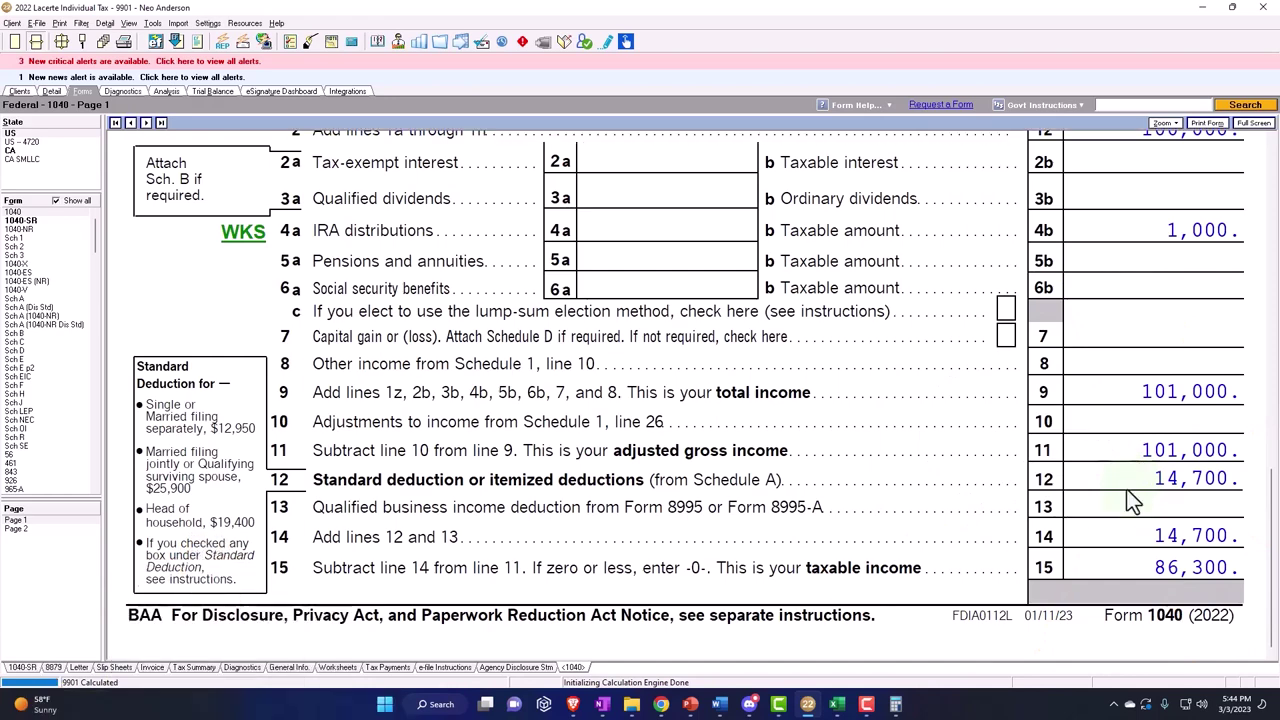
Step: On Excel's Income F1040 sheet, check the income total formula and label A16 'IRA Distribution'
{"action": "left_click", "coordinate": [836, 705]}
{"action": "scroll", "coordinate": [485, 453], "scroll_direction": "up", "scroll_amount": 2}
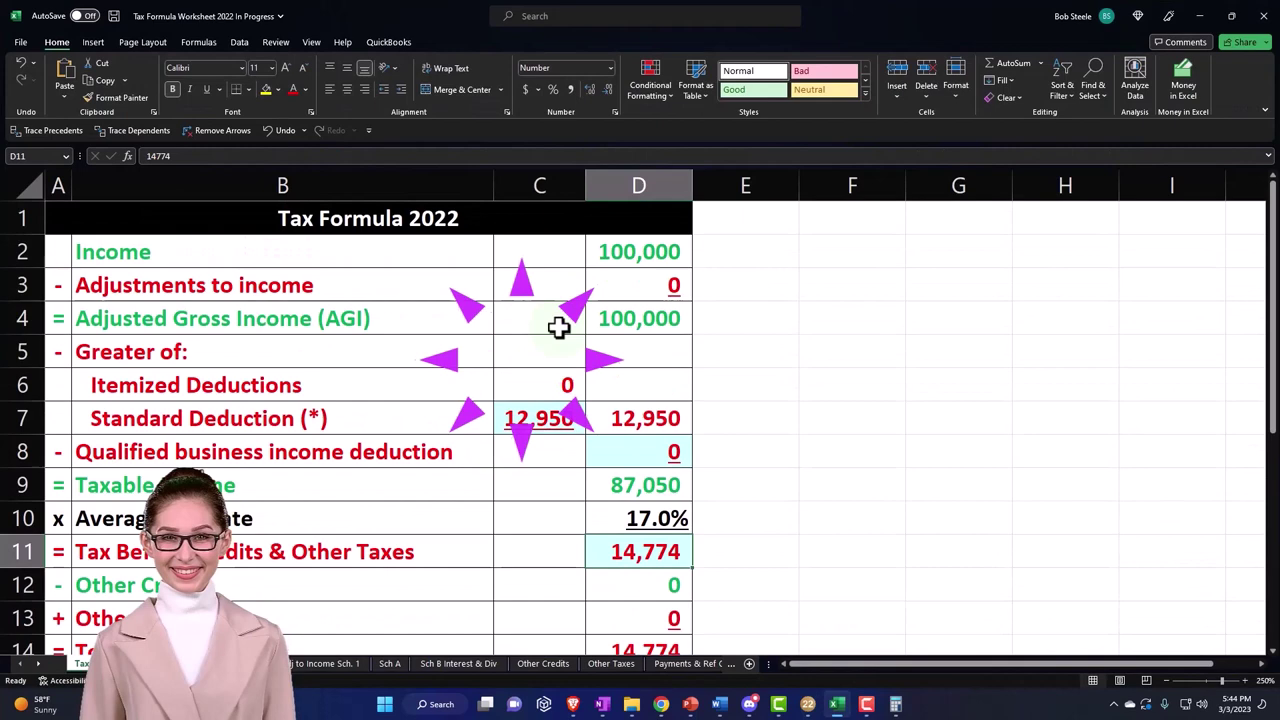
{"action": "left_click", "coordinate": [598, 252]}
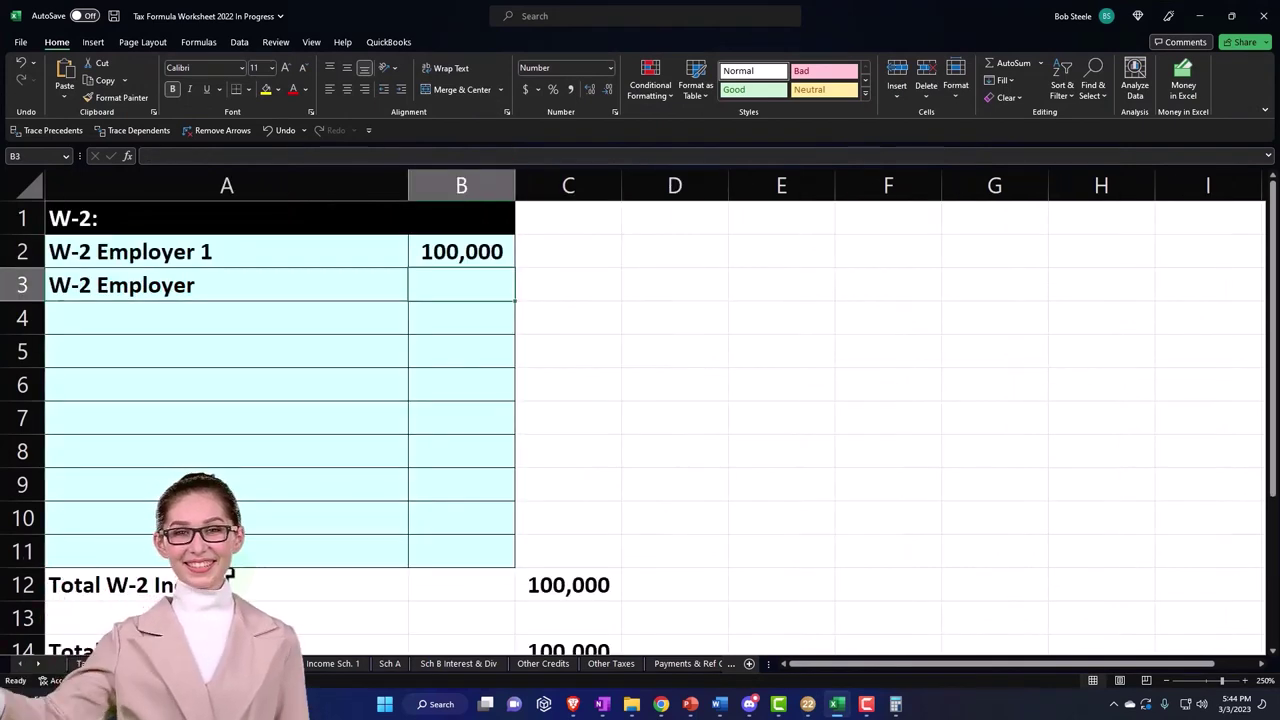
{"action": "scroll", "coordinate": [228, 572], "scroll_direction": "down", "scroll_amount": 2}
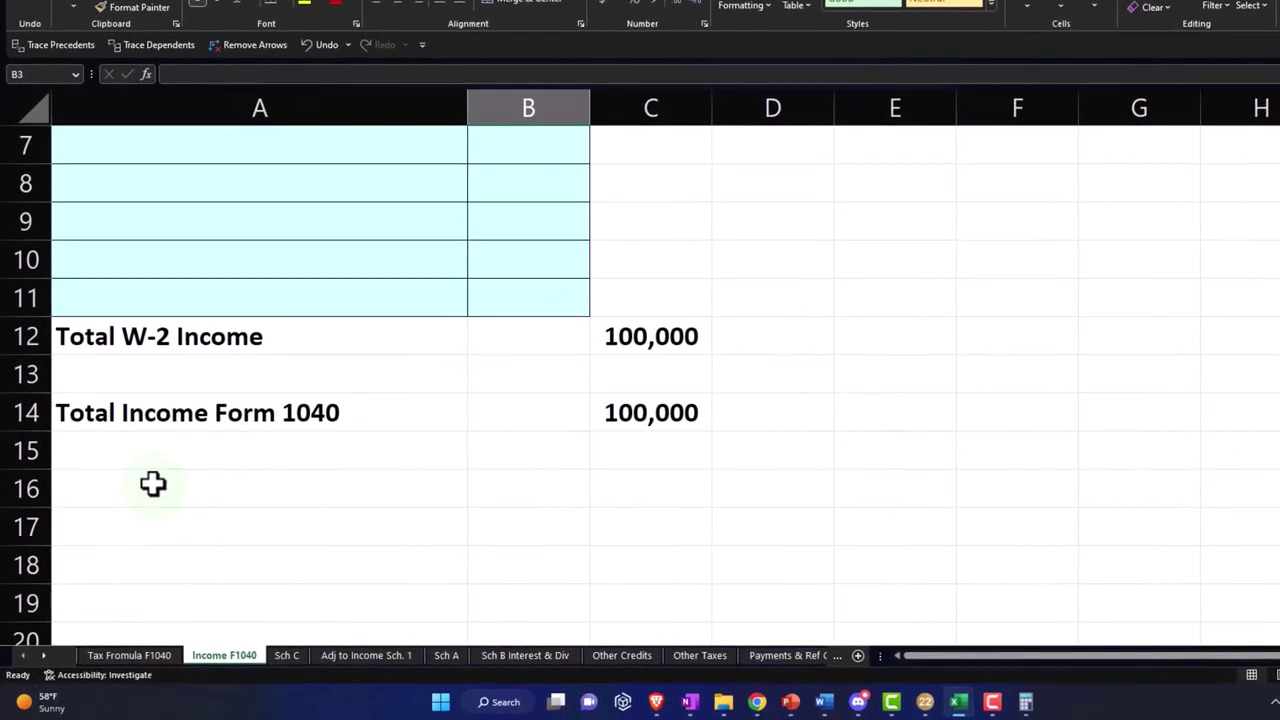
{"action": "left_click", "coordinate": [137, 530]}
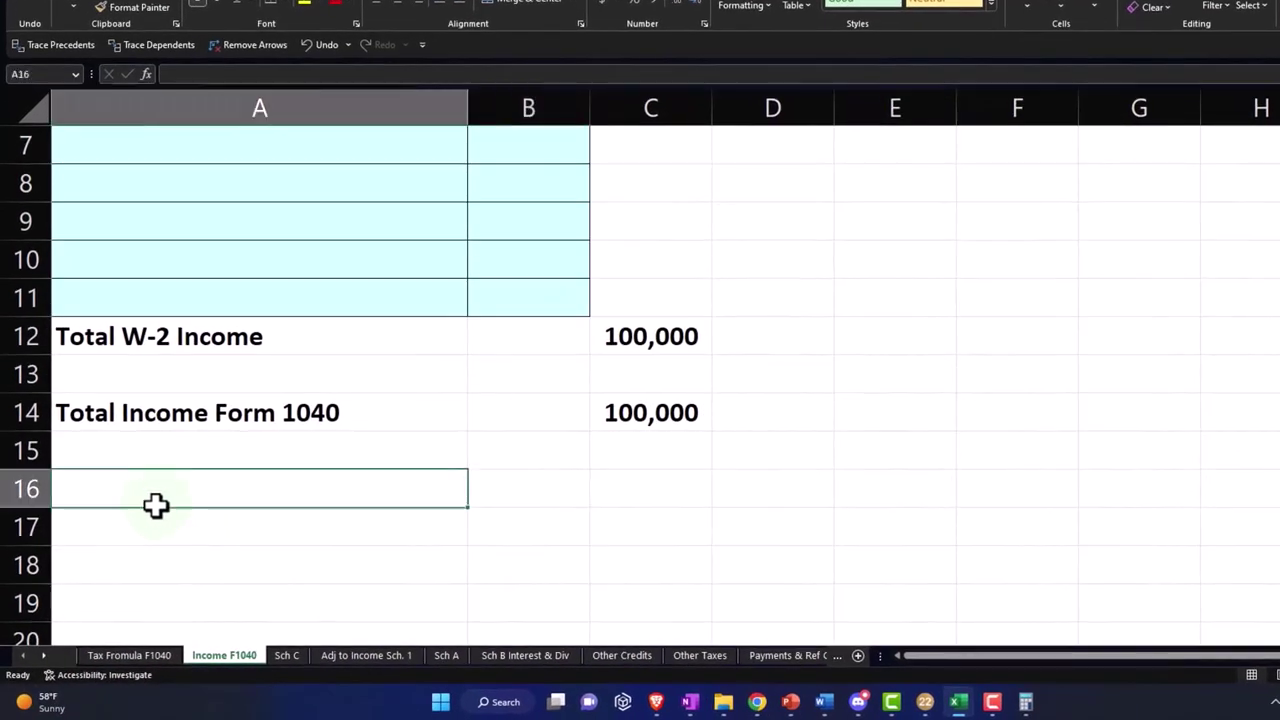
{"action": "type", "text": "IRA "}
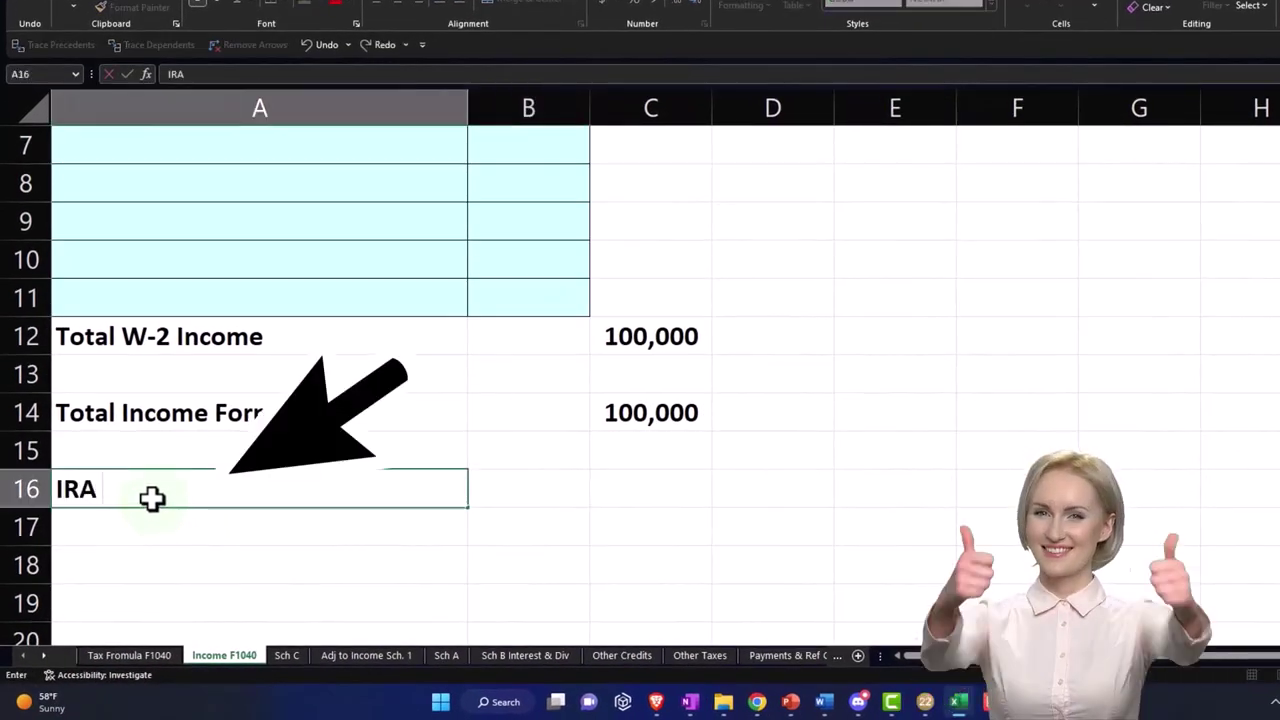
{"action": "type", "text": "Di"}
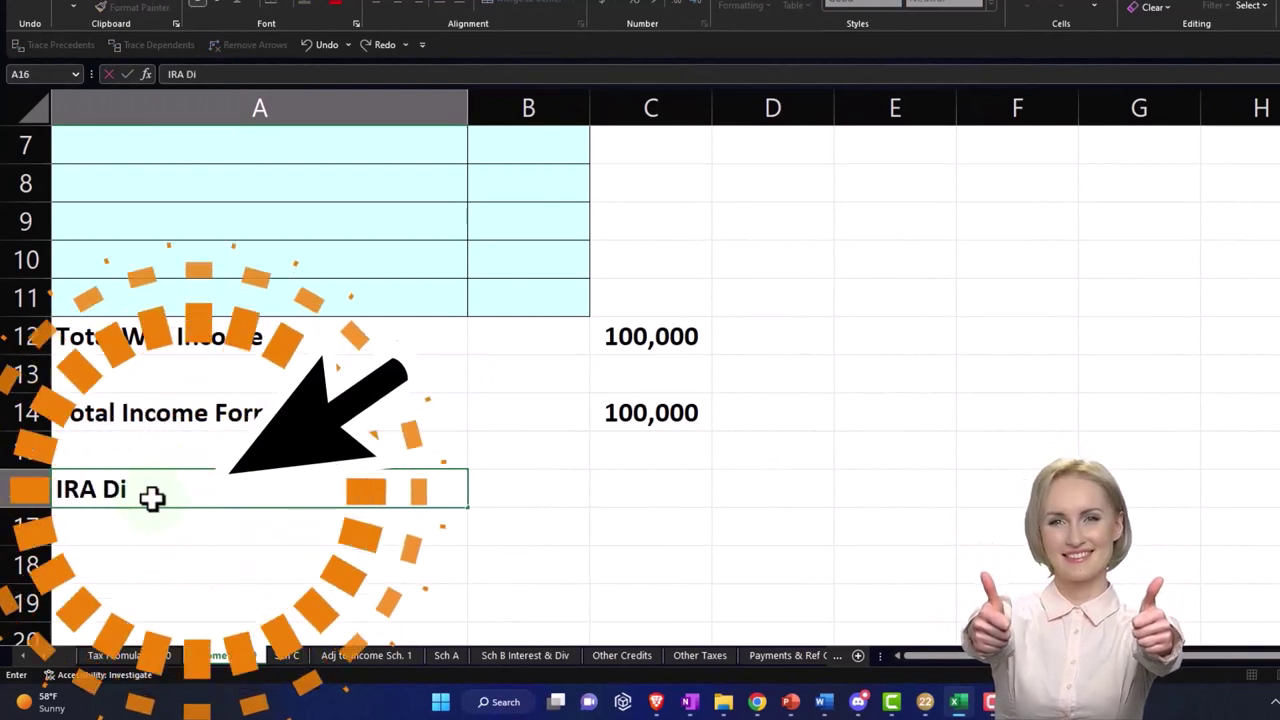
{"action": "type", "text": "stribution"}
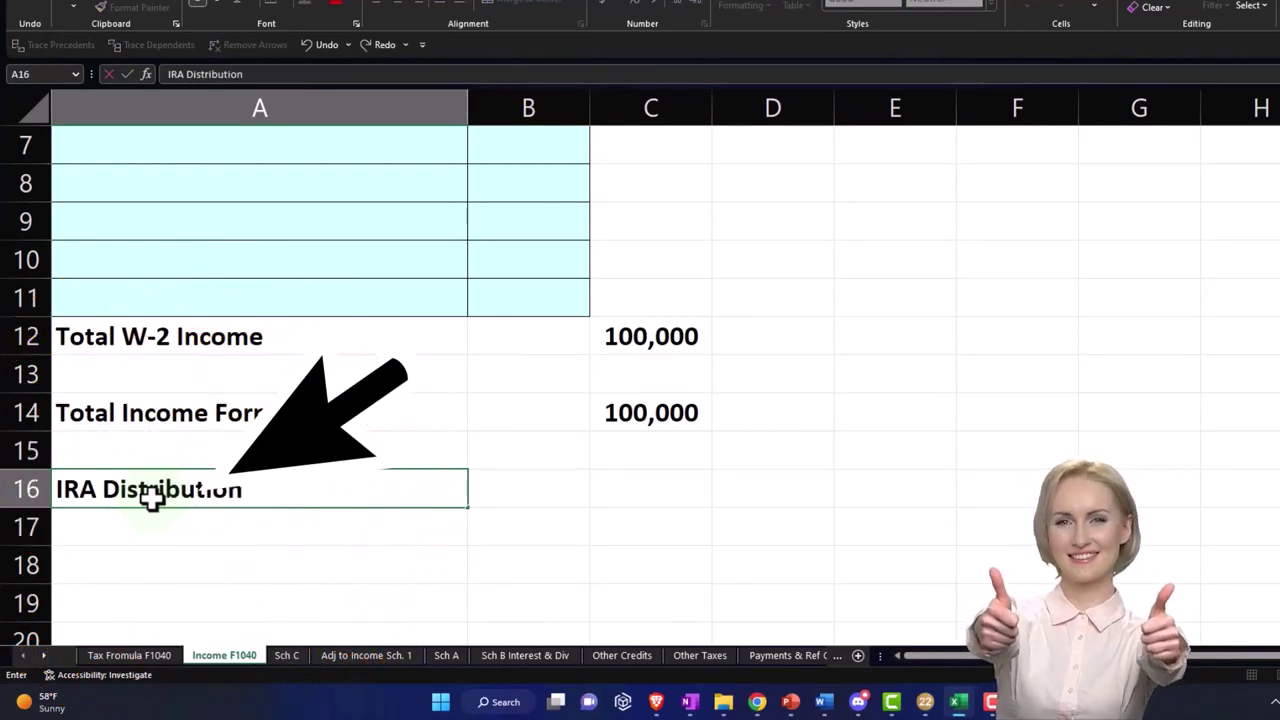
{"action": "left_click", "coordinate": [925, 703]}
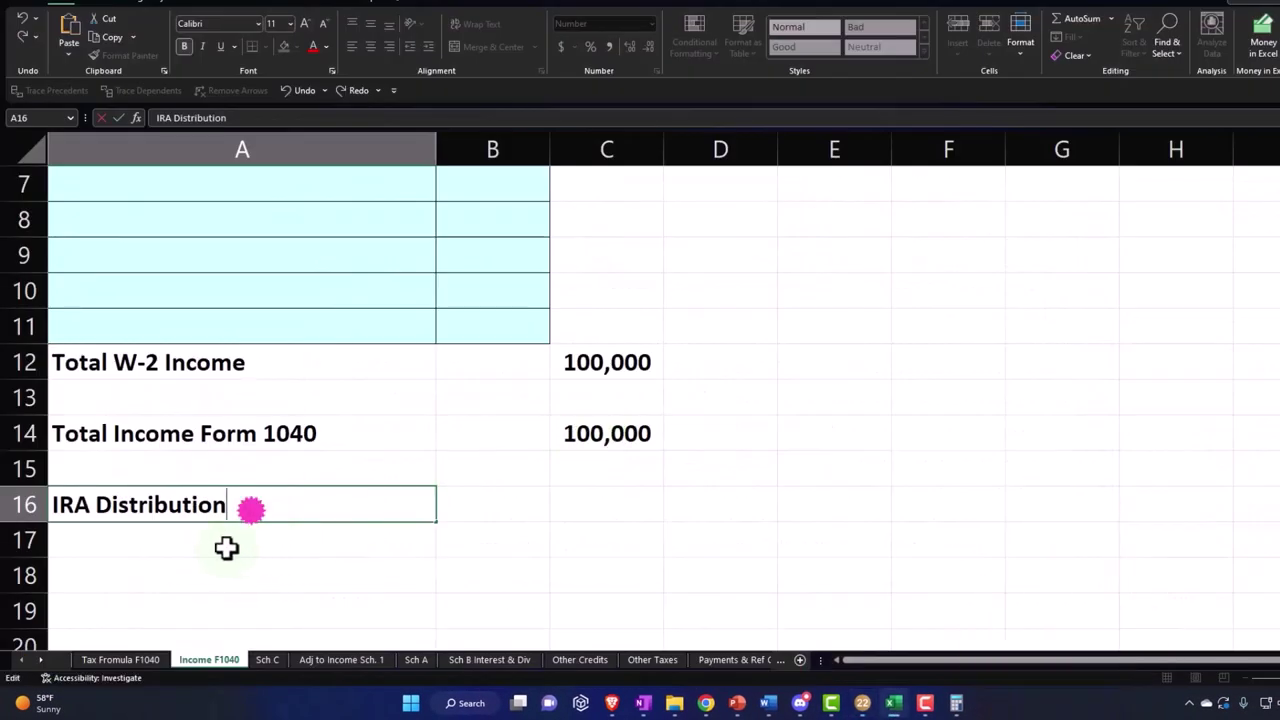
Step: Make the IRA Distribution heading row A16:B16 black with white text
{"action": "left_click", "coordinate": [226, 547]}
{"action": "left_click_drag", "start_coordinate": [200, 497], "coordinate": [451, 497]}
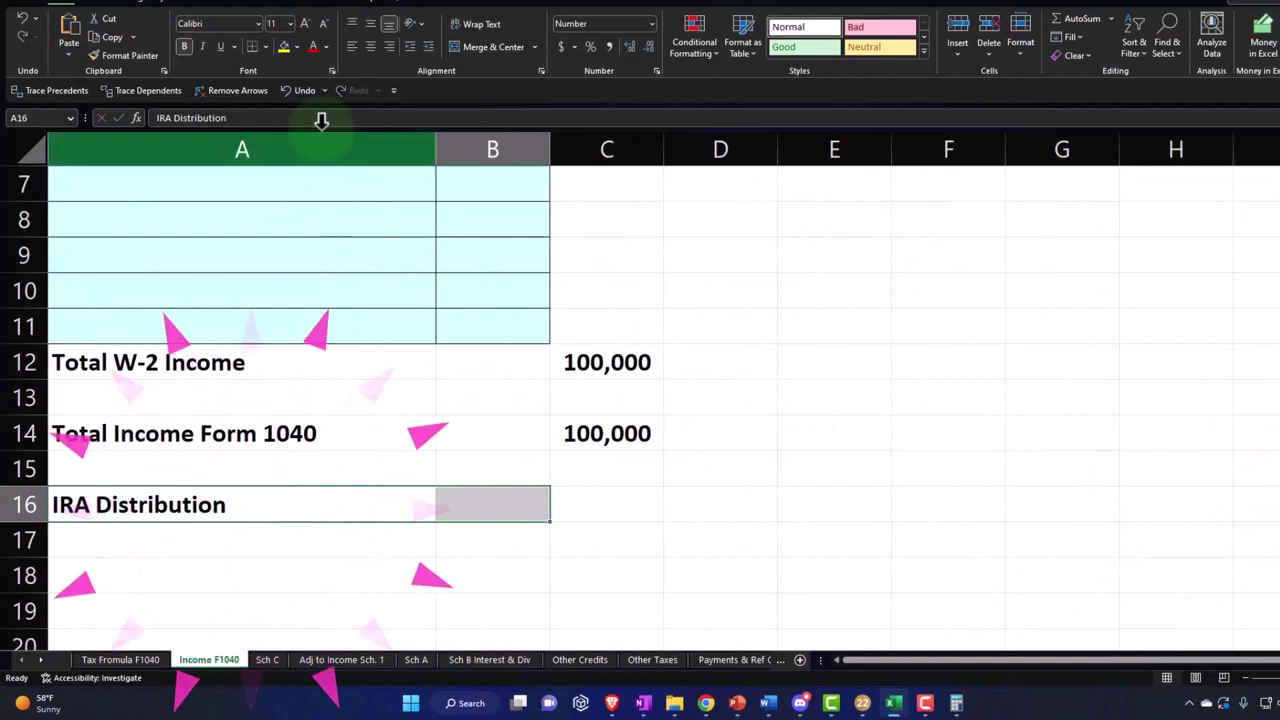
{"action": "left_click", "coordinate": [297, 47]}
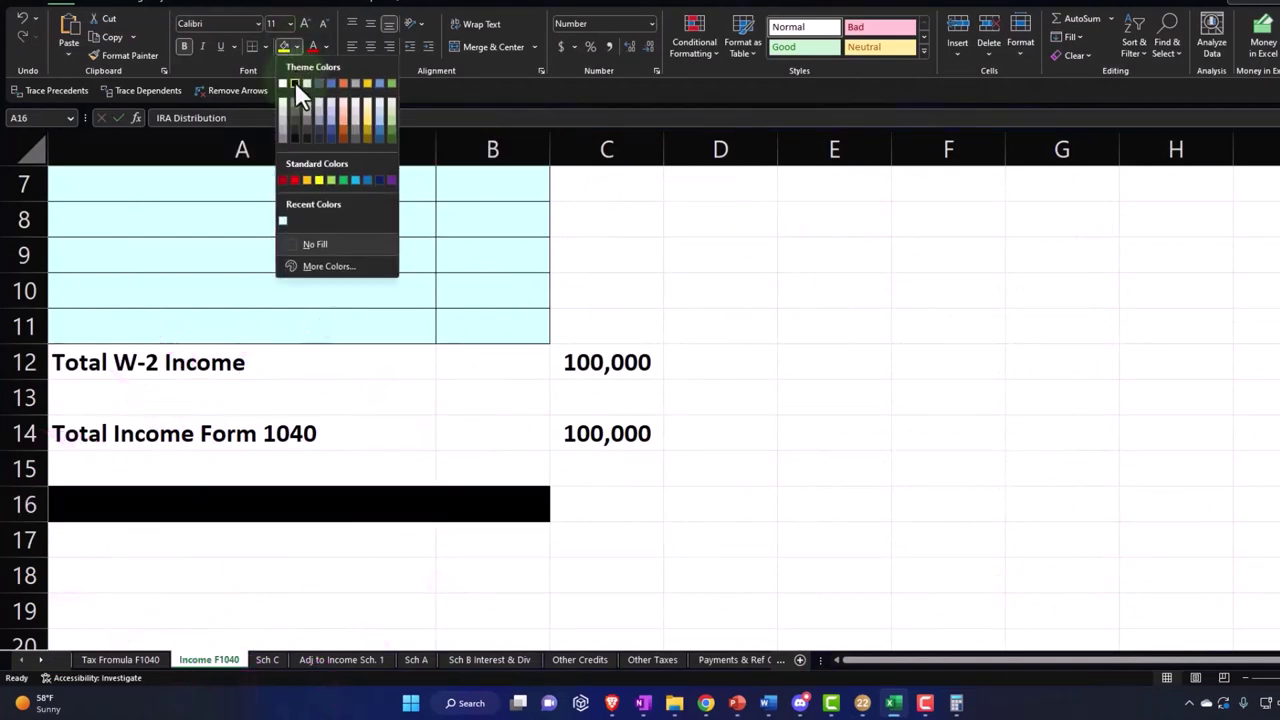
{"action": "left_click", "coordinate": [295, 83]}
{"action": "left_click", "coordinate": [325, 47]}
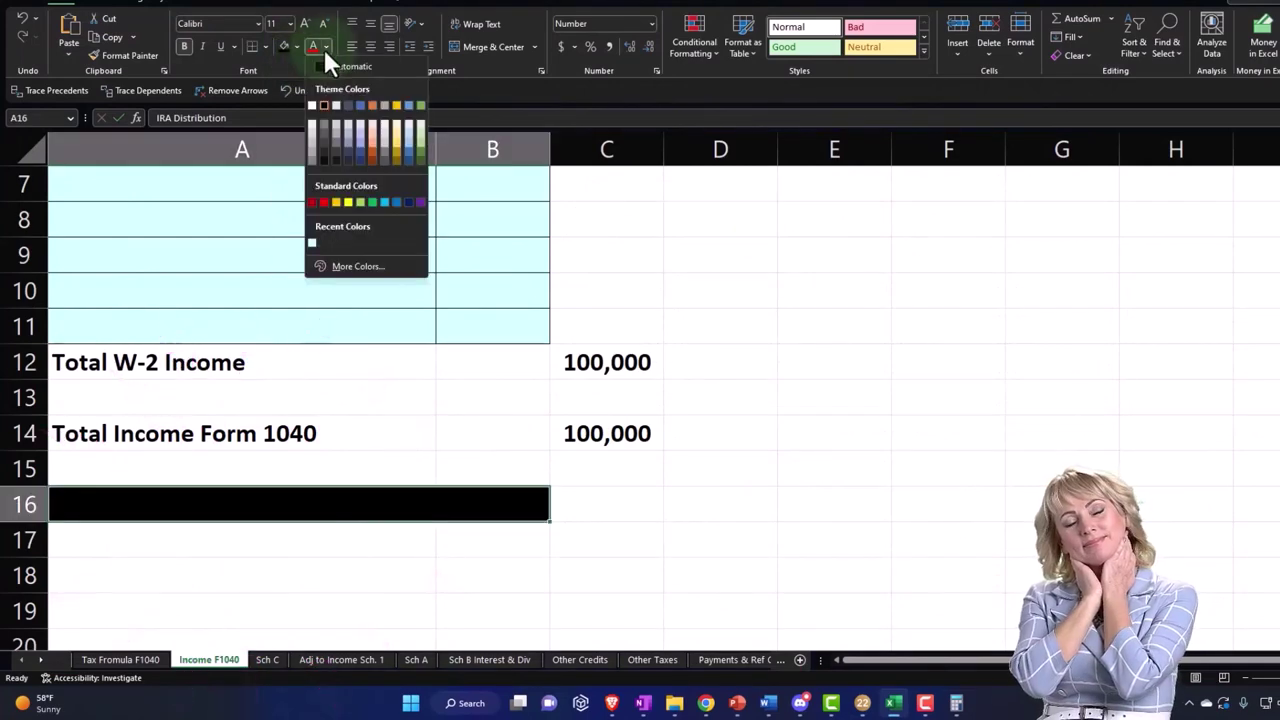
{"action": "left_click", "coordinate": [315, 104]}
Step: Shade the entry rows A17:B26 light cyan and give every cell borders
{"action": "scroll", "coordinate": [209, 380], "scroll_direction": "down", "scroll_amount": 2}
{"action": "left_click_drag", "start_coordinate": [209, 375], "coordinate": [502, 706]}
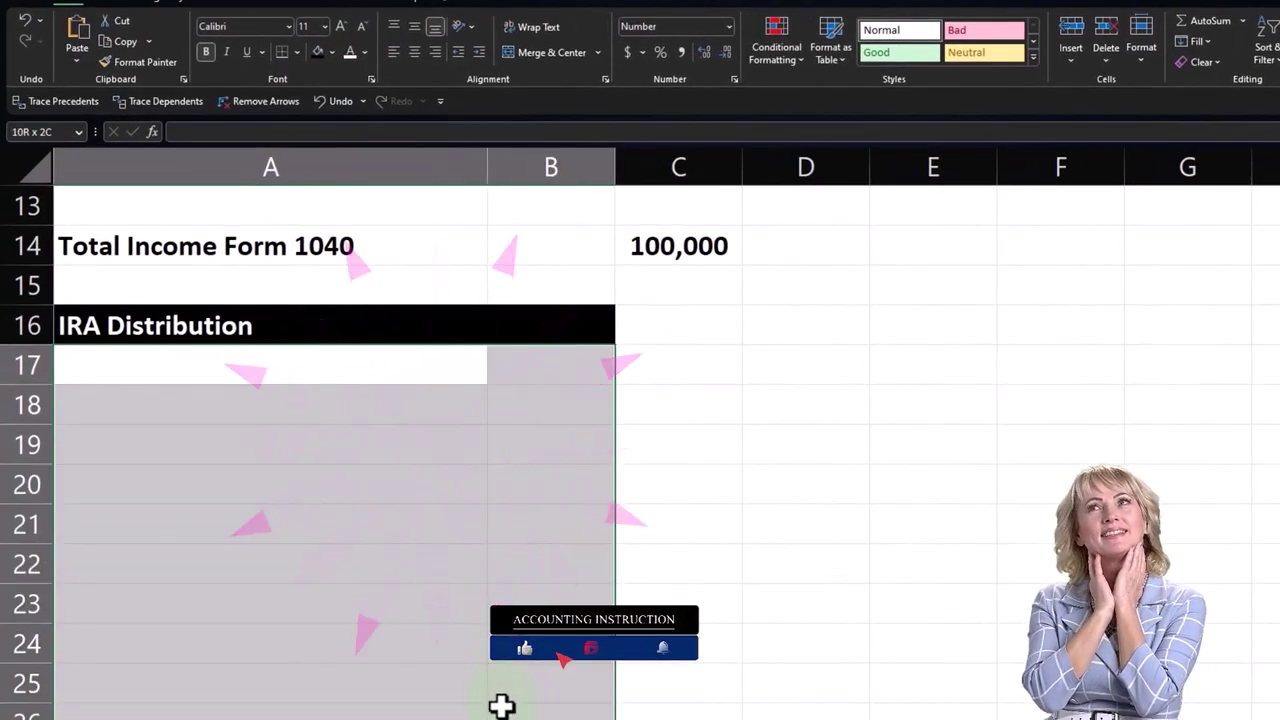
{"action": "left_click", "coordinate": [327, 51]}
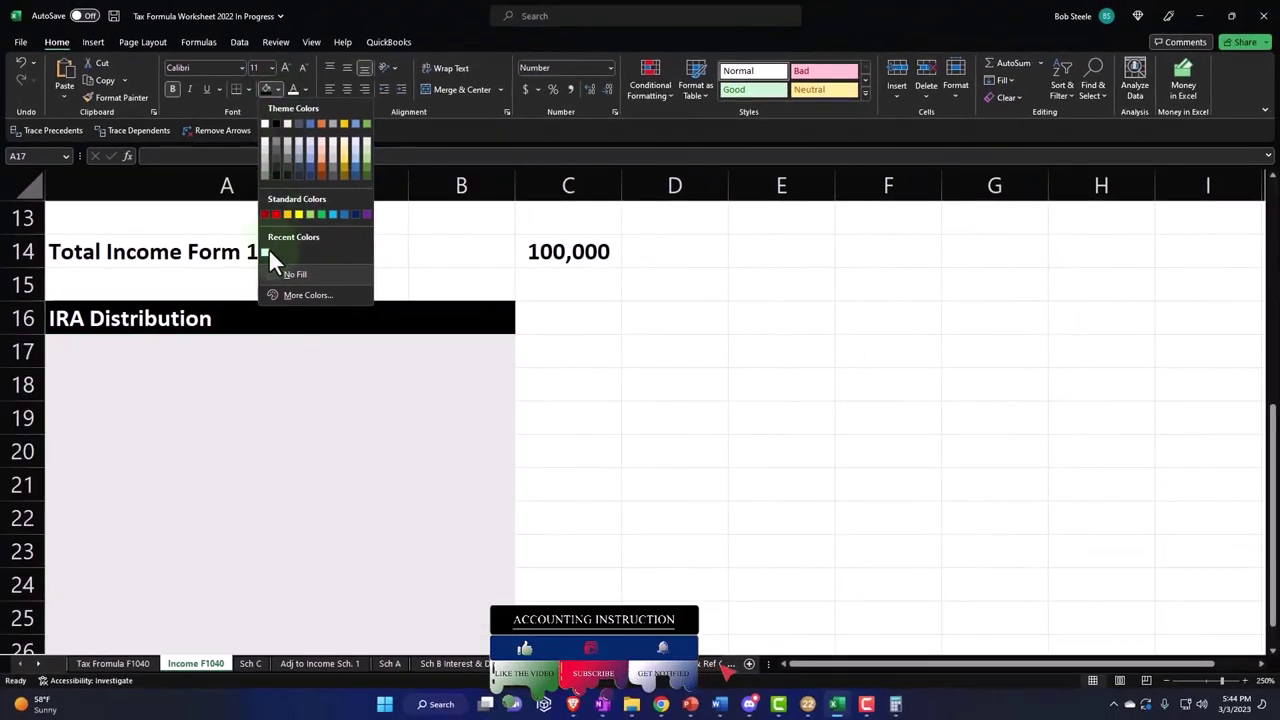
{"action": "left_click", "coordinate": [268, 250]}
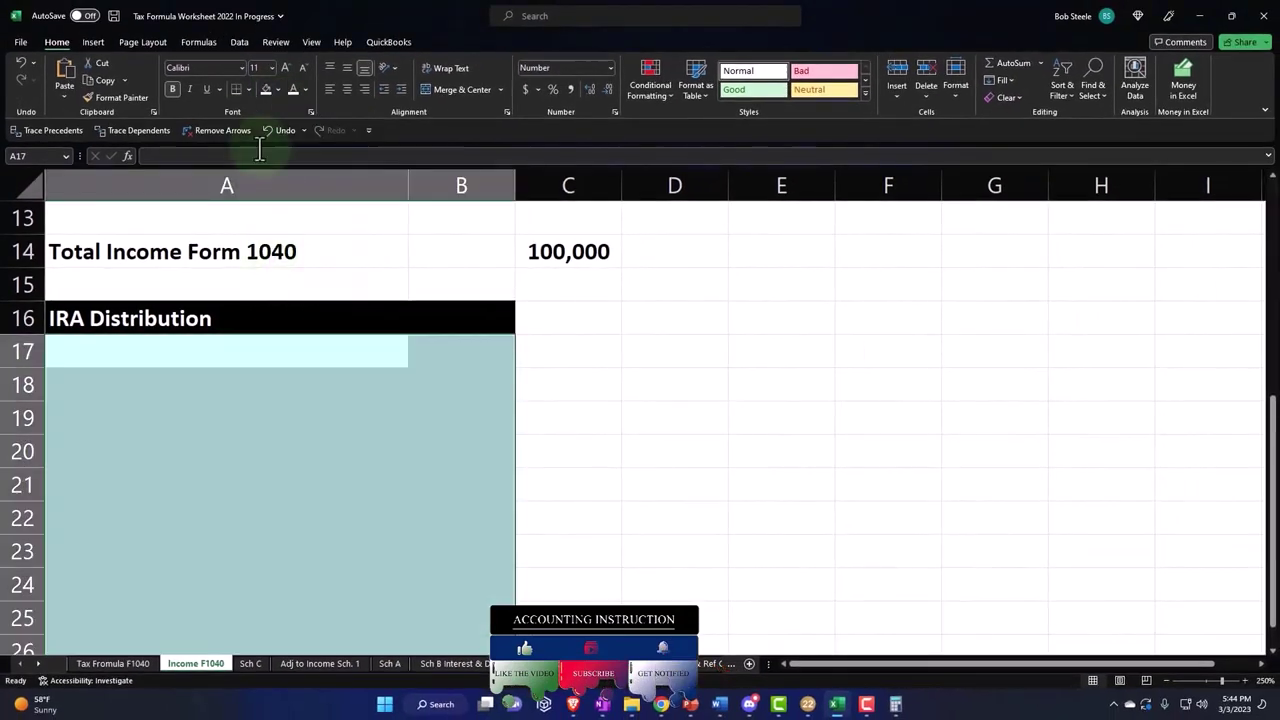
{"action": "left_click", "coordinate": [248, 90]}
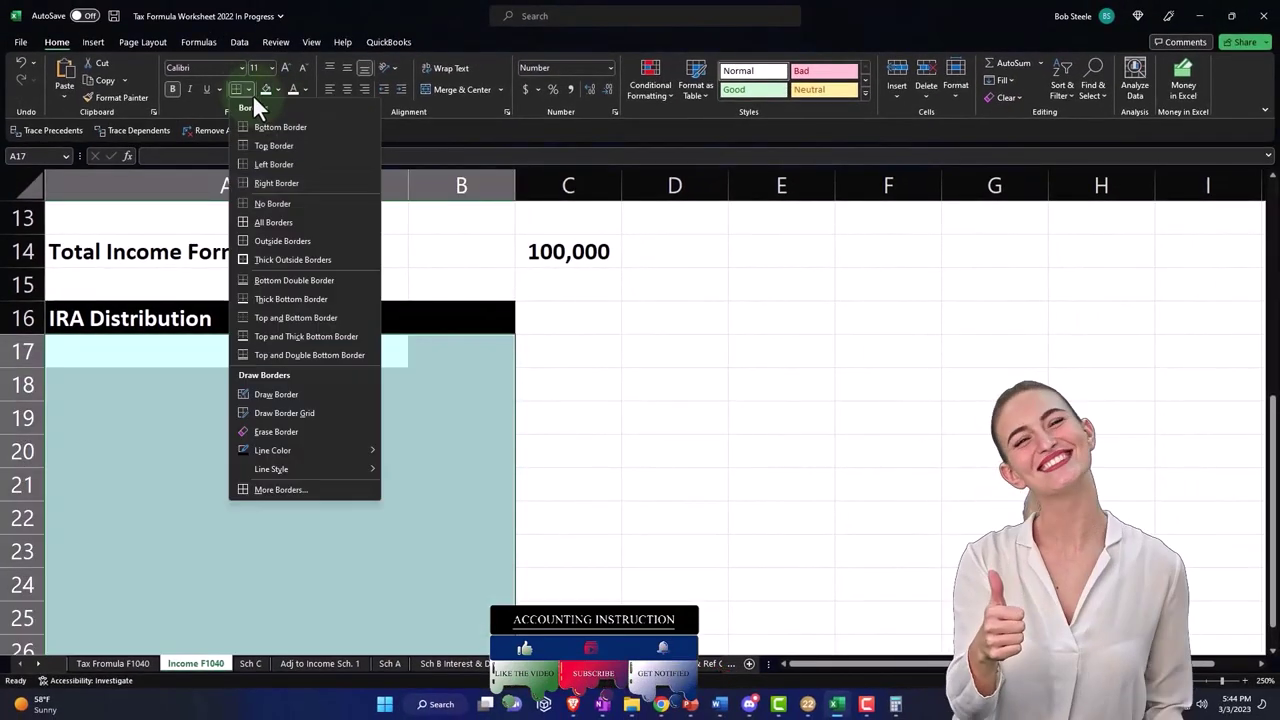
{"action": "left_click", "coordinate": [252, 222]}
{"action": "left_click", "coordinate": [146, 354]}
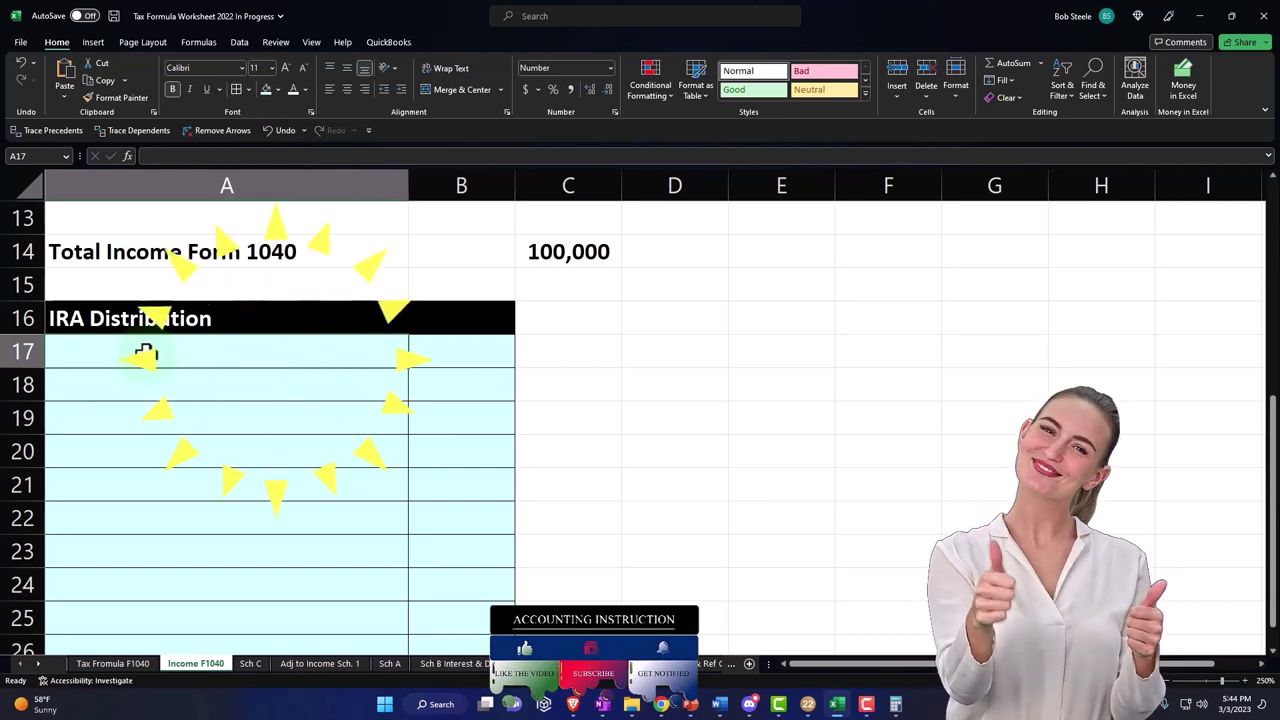
Step: Enter the first IRA entry, 'IRA 1', with an amount of 1,000 in row 17
{"action": "type", "text": "DI"}
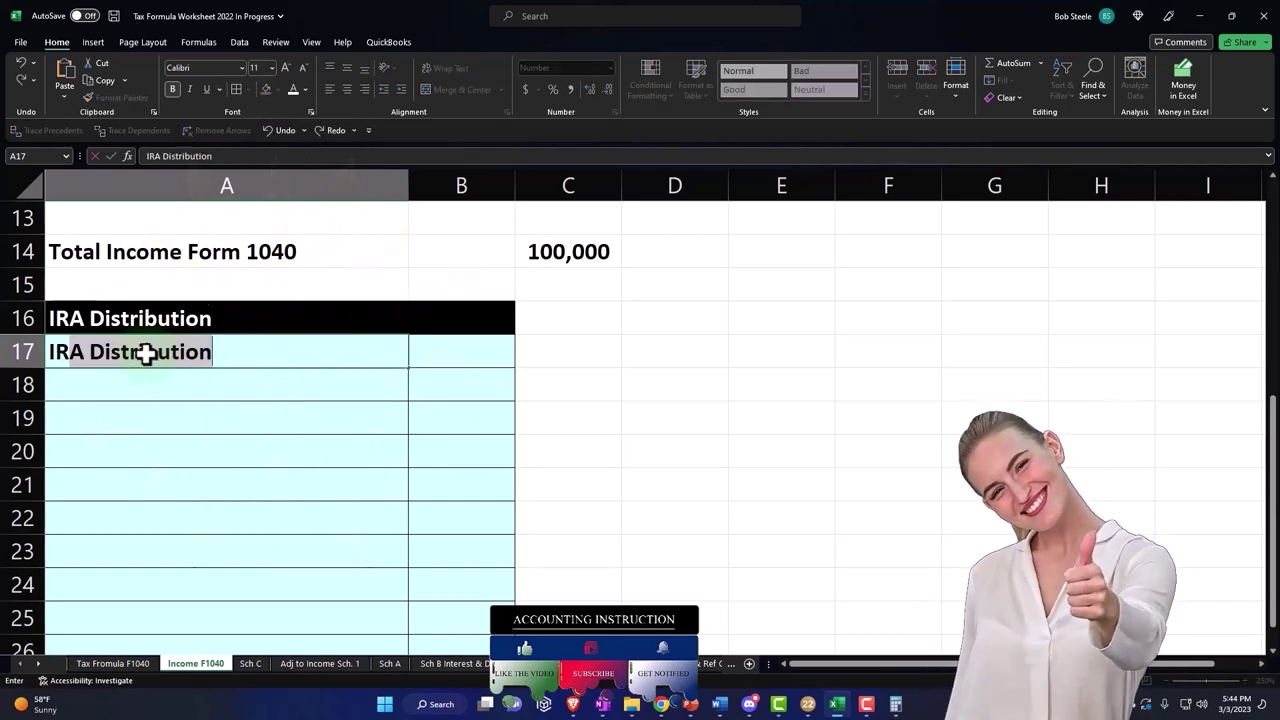
{"action": "key", "text": "BackSpace"}
{"action": "key", "text": "BackSpace"}
{"action": "key", "text": "BackSpace"}
{"action": "key", "text": "BackSpace"}
{"action": "key", "text": "BackSpace"}
{"action": "key", "text": "BackSpace"}
{"action": "type", "text": "1"}
{"action": "key", "text": "Tab"}
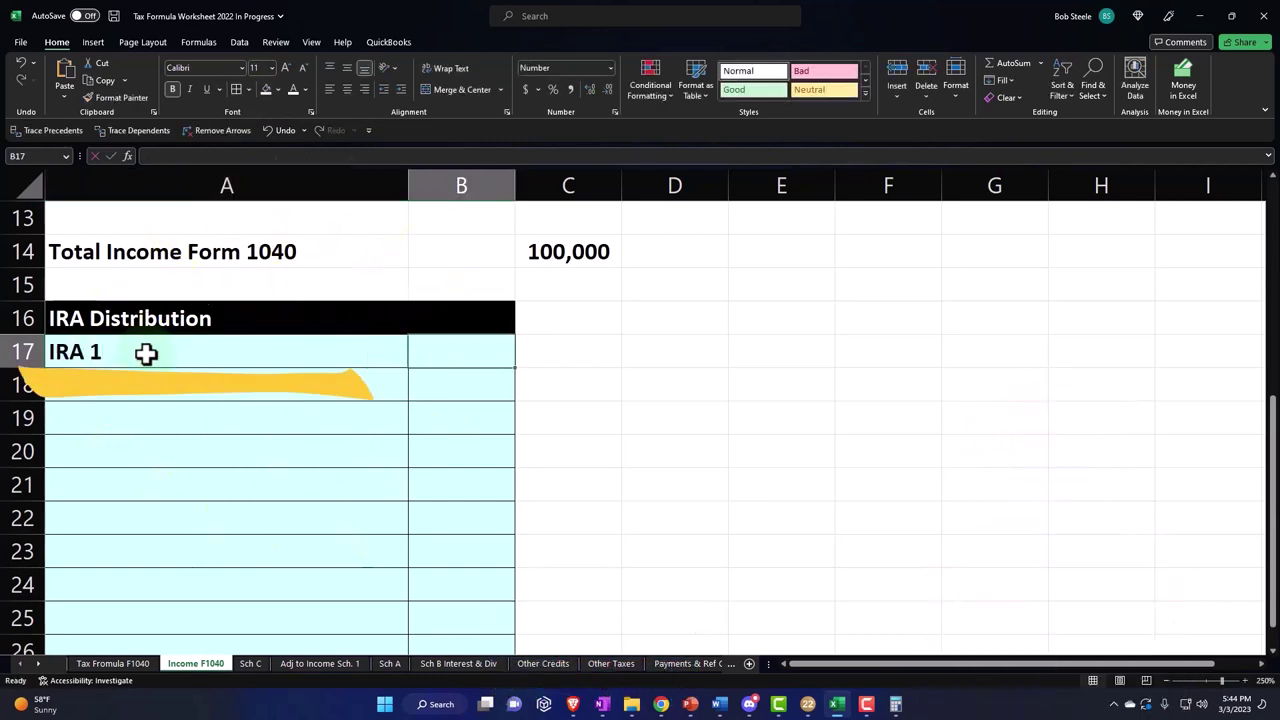
{"action": "type", "text": "1"}
{"action": "type", "text": "000"}
{"action": "key", "text": "Return"}
{"action": "scroll", "coordinate": [150, 370], "scroll_direction": "down", "scroll_amount": 2}
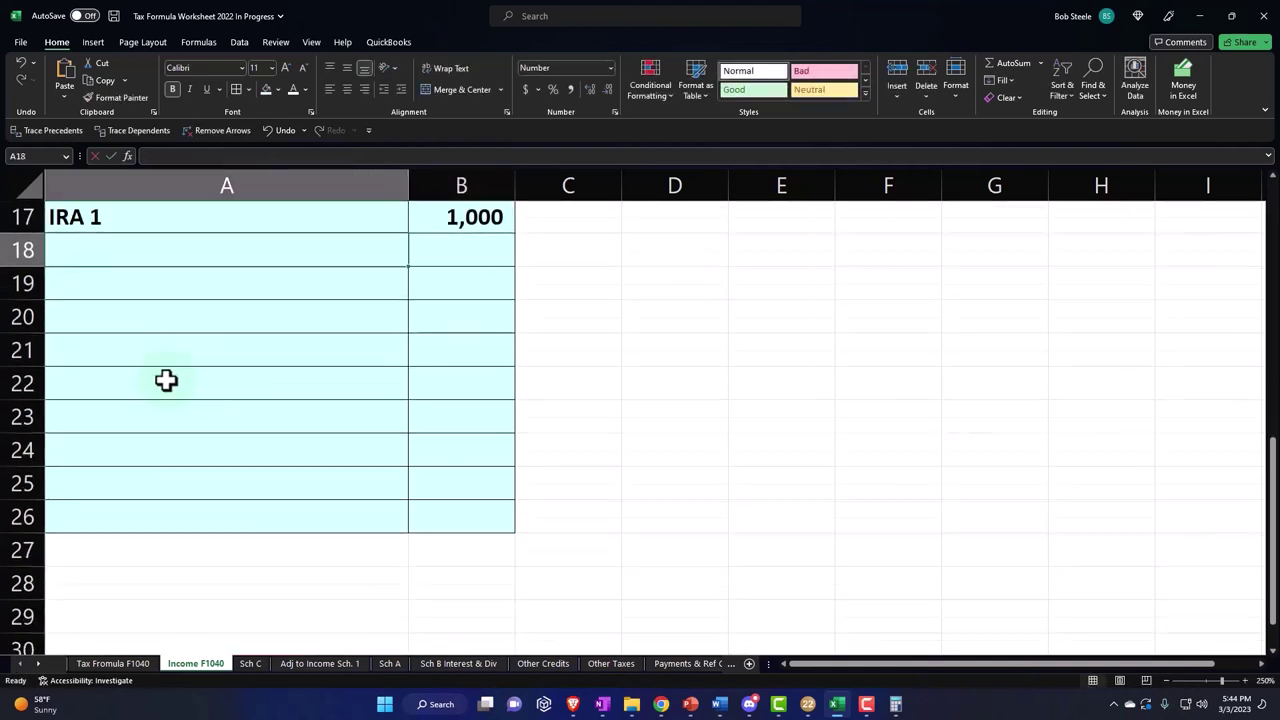
Step: Add a 'Total IRA distribution' row in A27 with =SUM(B17:B26) in C27
{"action": "type", "text": "Tital"}
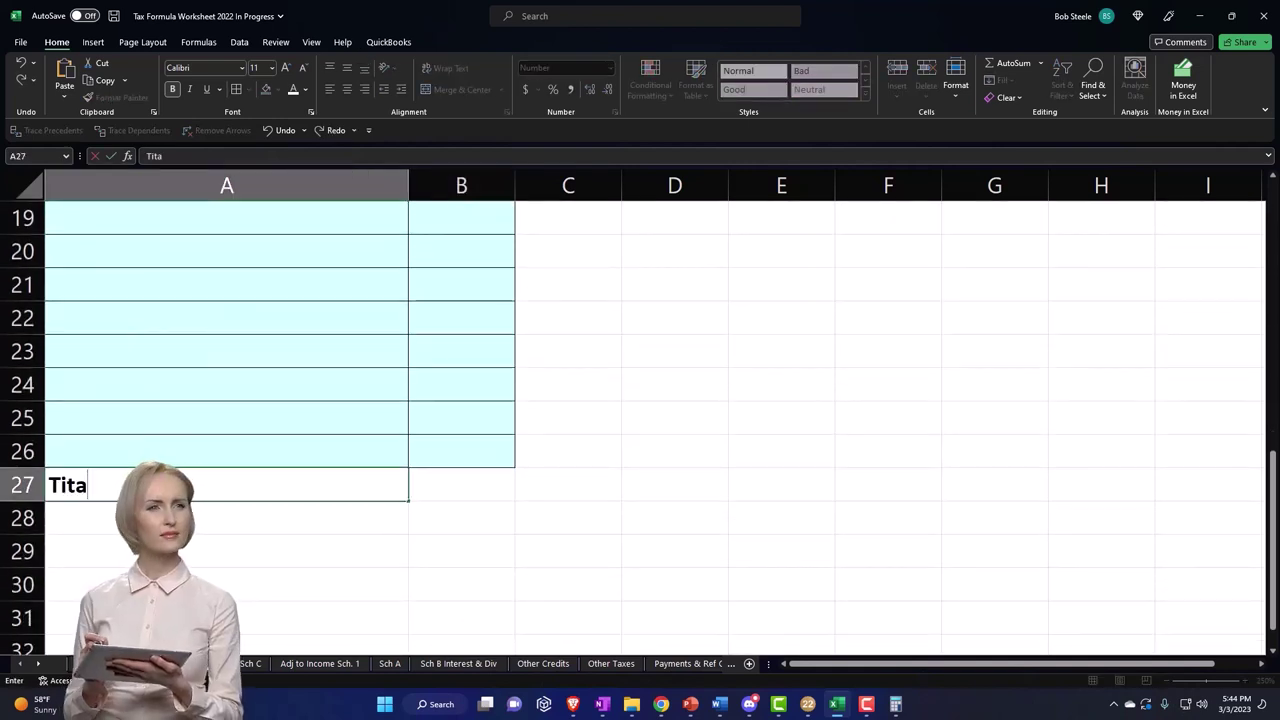
{"action": "key", "text": "BackSpace"}
{"action": "key", "text": "BackSpace"}
{"action": "key", "text": "BackSpace"}
{"action": "key", "text": "BackSpace"}
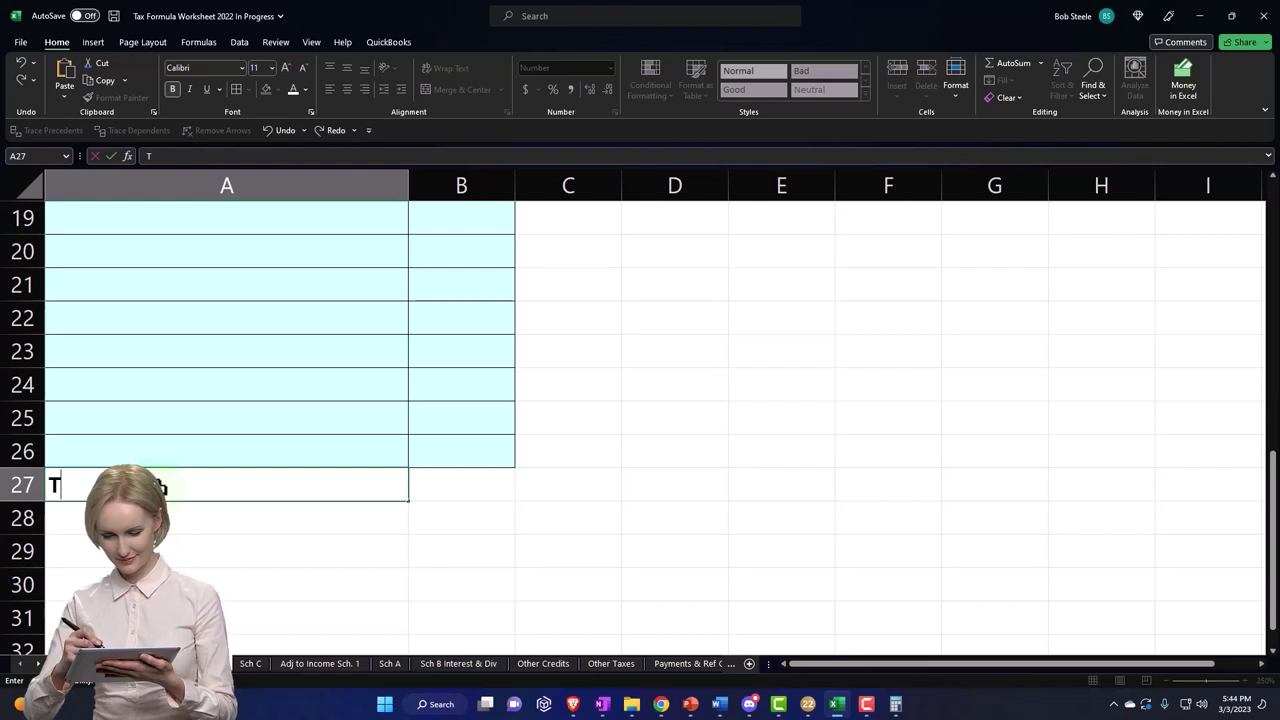
{"action": "type", "text": "otal IRA"}
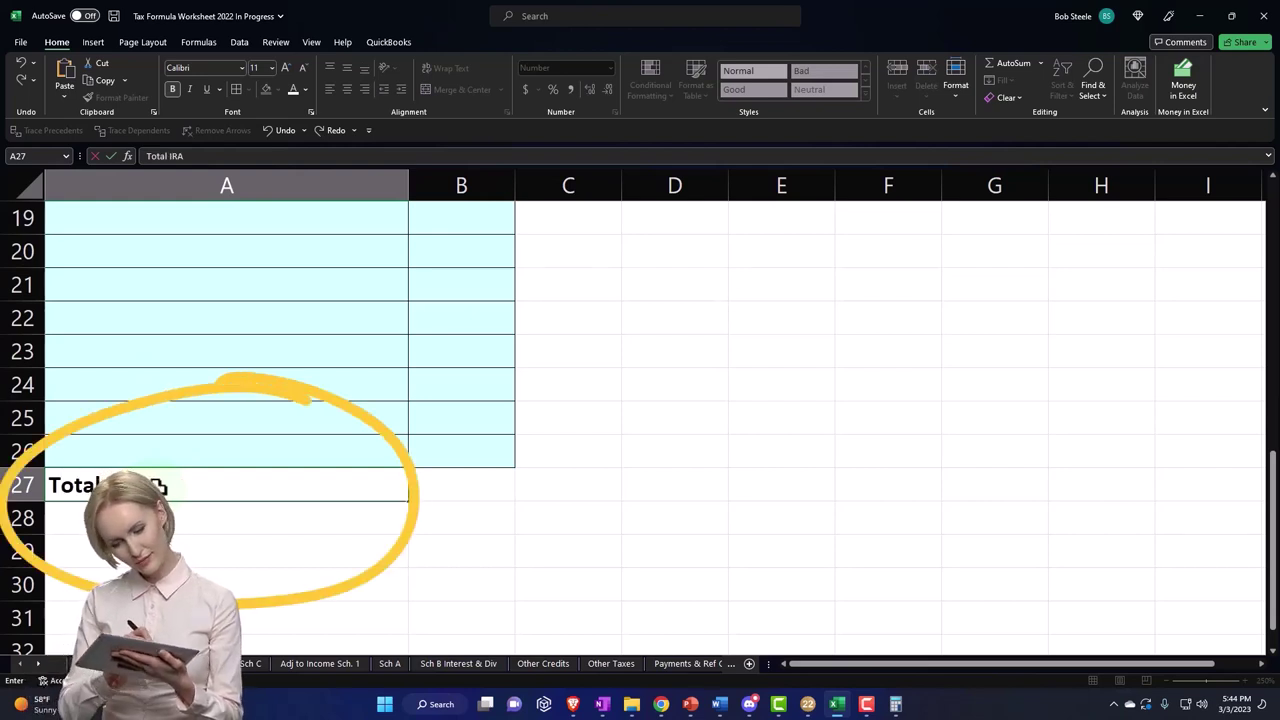
{"action": "type", "text": " distribution"}
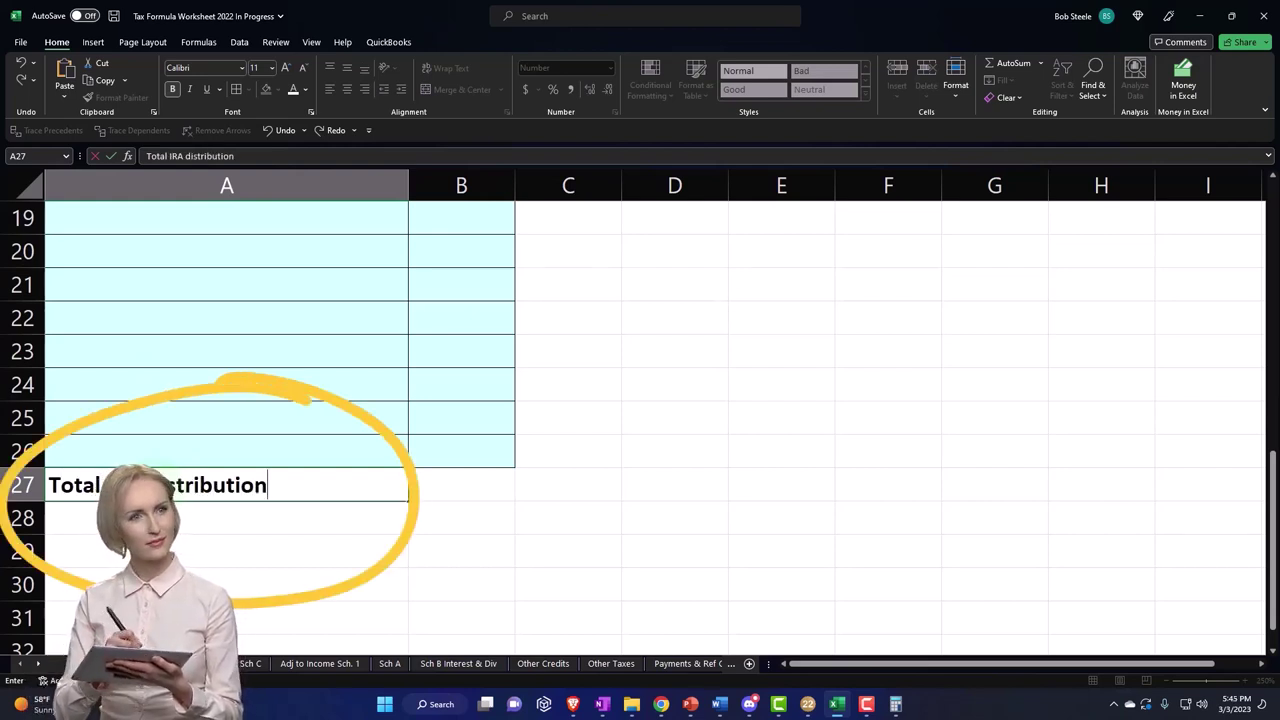
{"action": "key", "text": "Return"}
{"action": "left_click", "coordinate": [575, 484]}
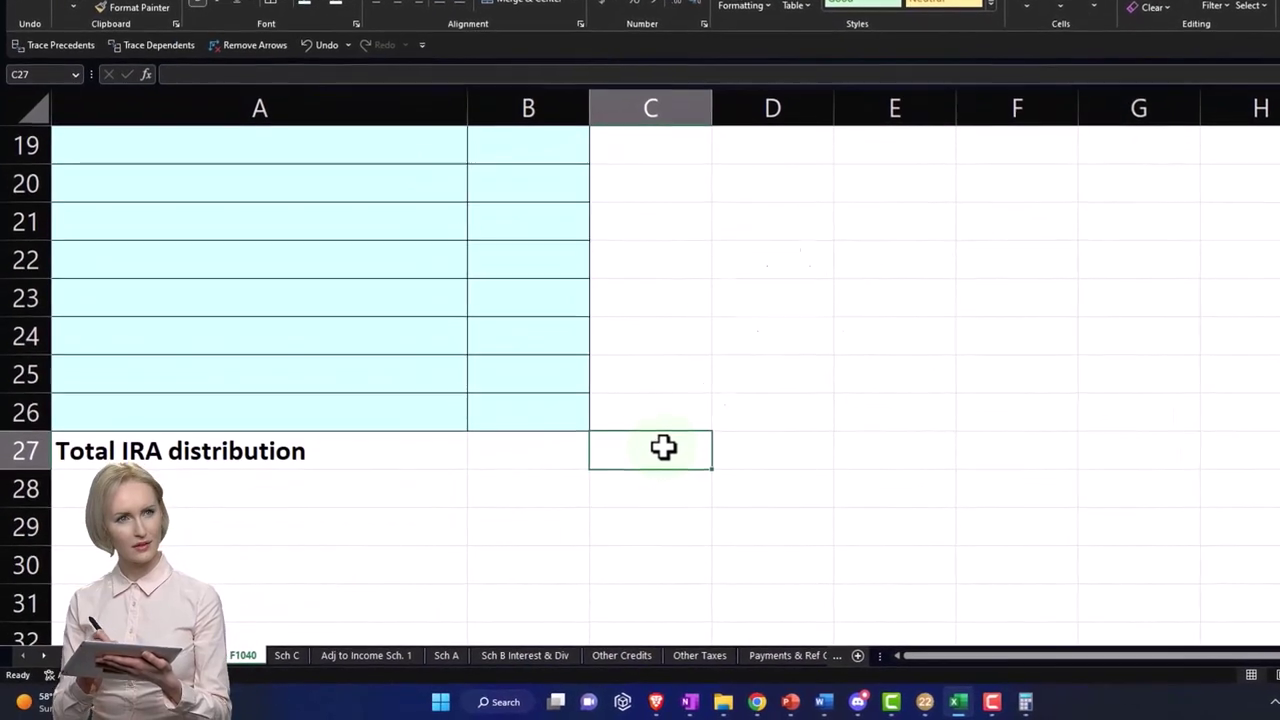
{"action": "type", "text": "=sum("}
{"action": "key", "text": "Left"}
{"action": "key", "text": "Up"}
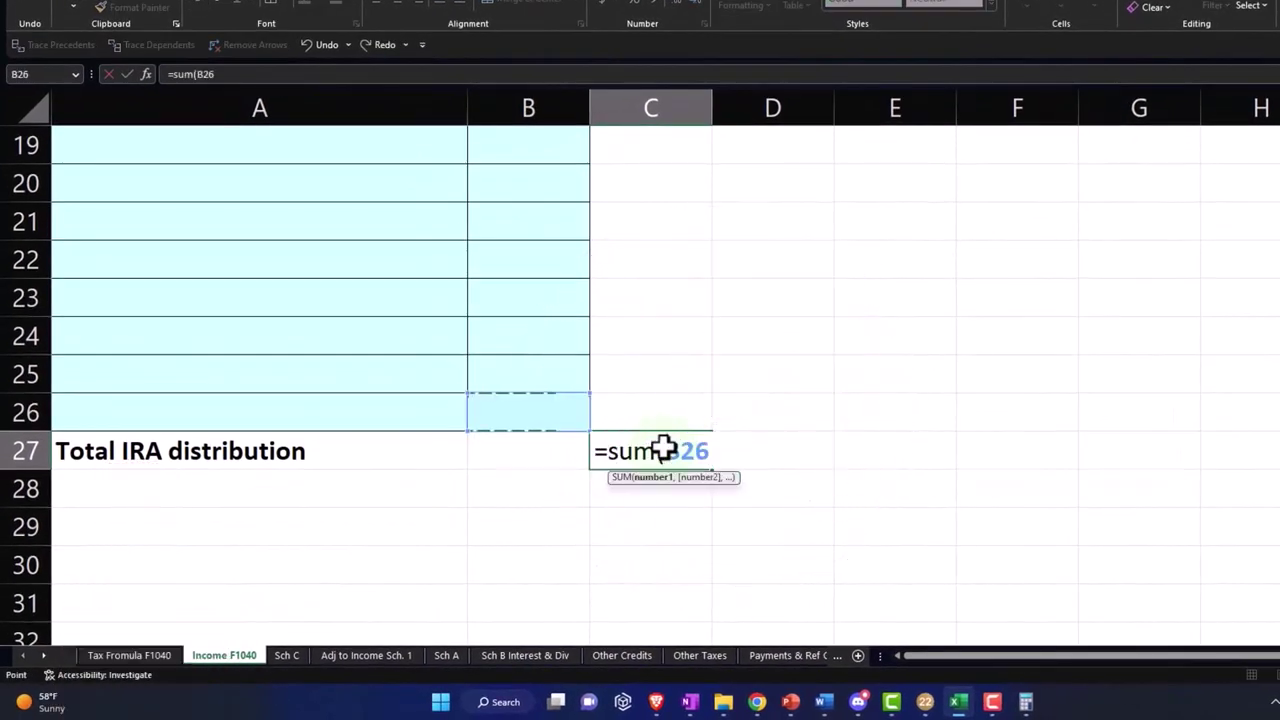
{"action": "key", "text": "shift+Up"}
{"action": "key", "text": "shift+Up"}
{"action": "key", "text": "shift+Up"}
{"action": "key", "text": "shift+Up"}
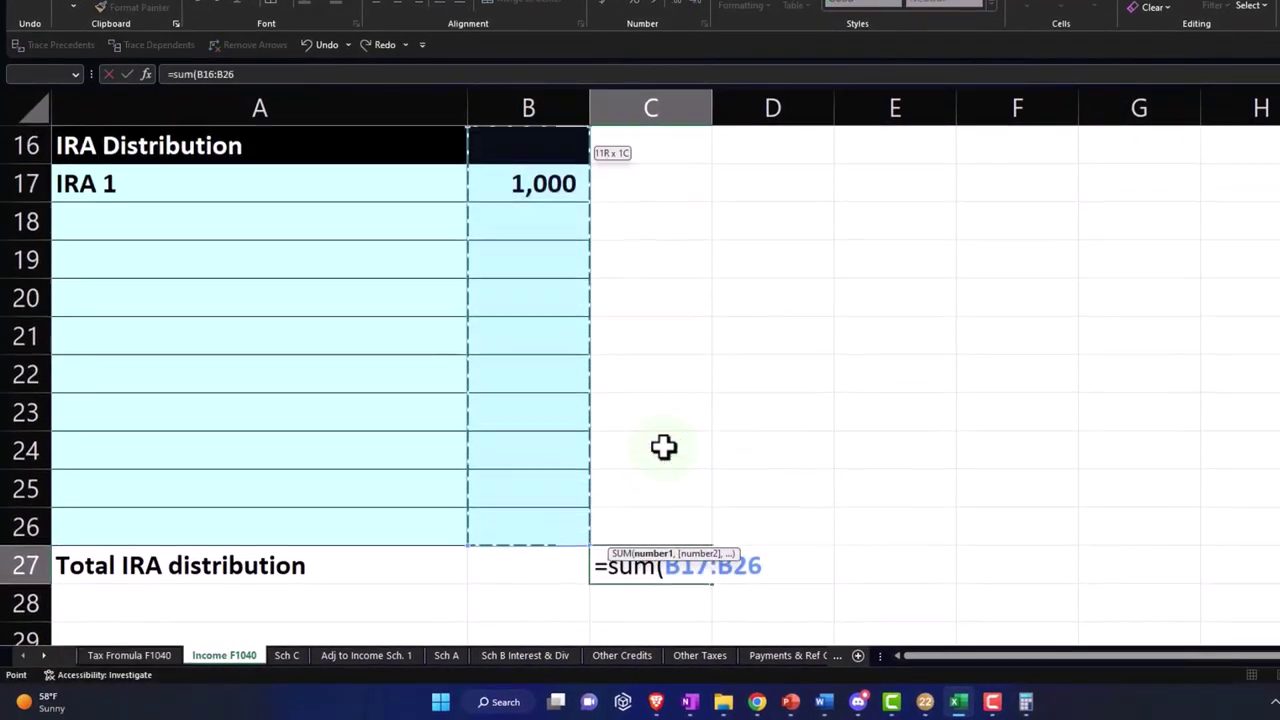
{"action": "key", "text": "Return"}
{"action": "scroll", "coordinate": [663, 446], "scroll_direction": "up", "scroll_amount": 3}
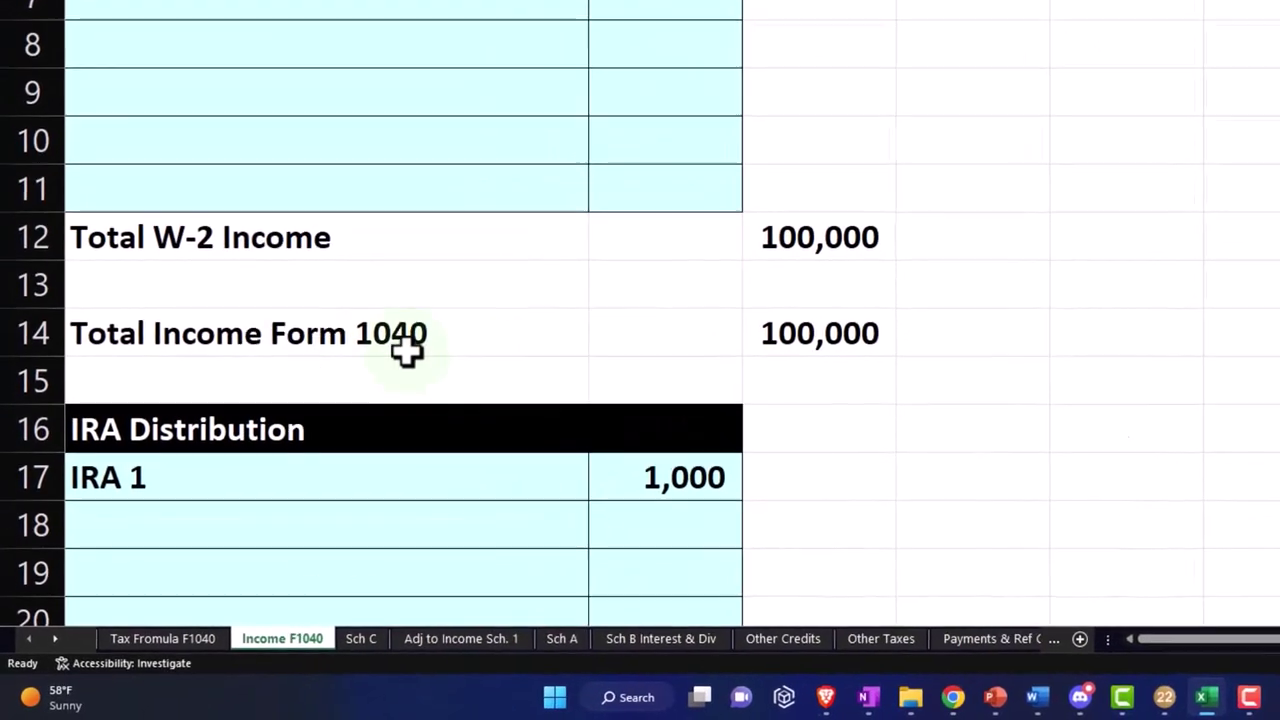
{"action": "left_click_drag", "start_coordinate": [237, 328], "coordinate": [787, 333]}
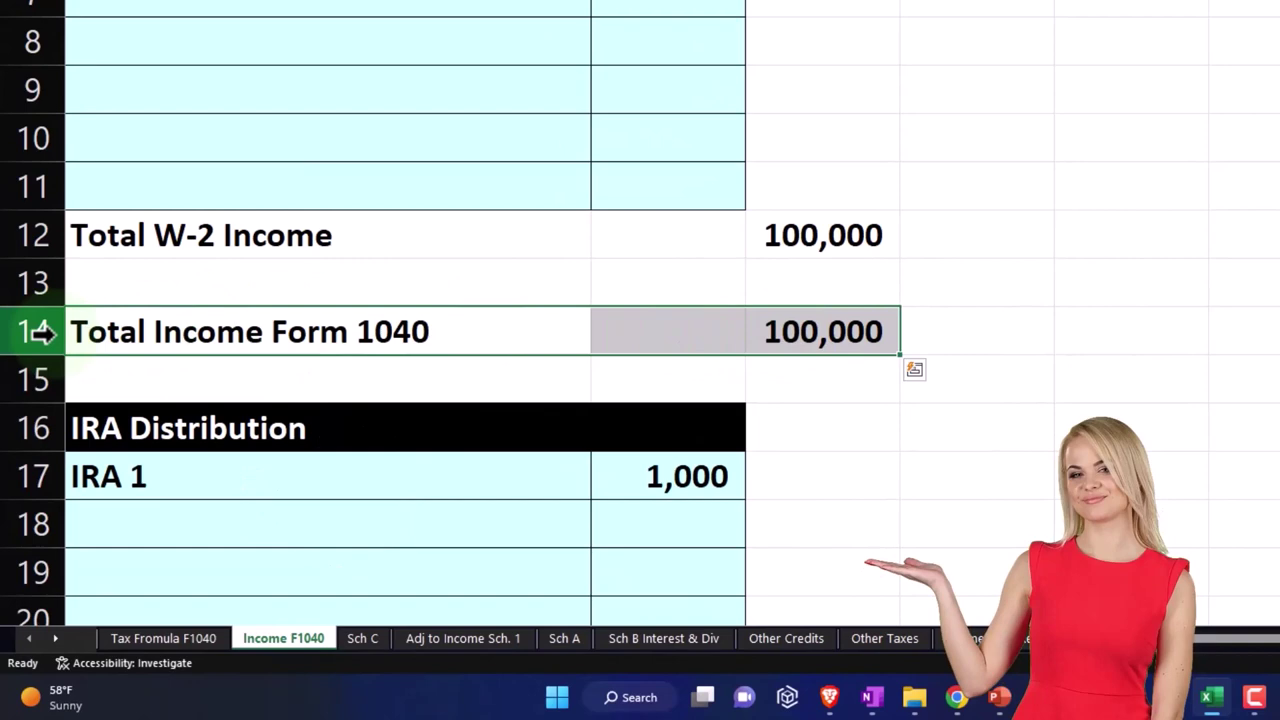
Step: Copy the Total Income Form 1040 row A14:C14 down to row 29
{"action": "left_click", "coordinate": [292, 340]}
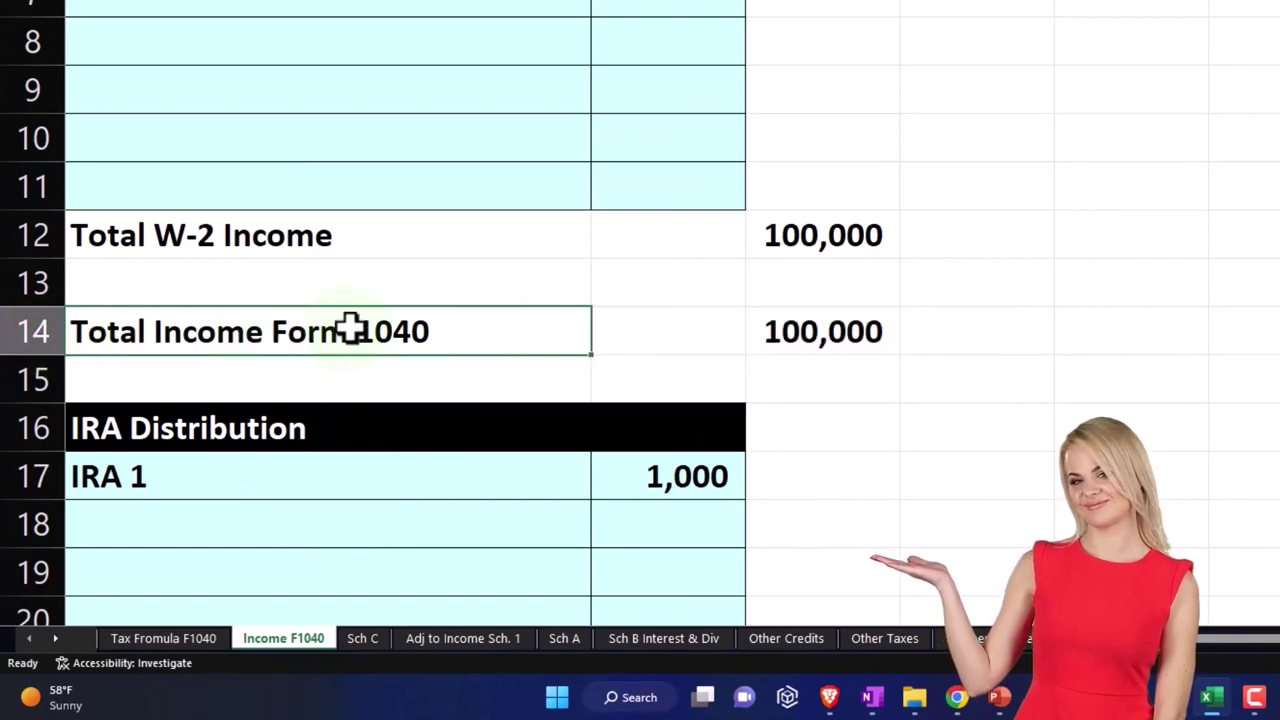
{"action": "left_click_drag", "start_coordinate": [178, 326], "coordinate": [783, 330]}
{"action": "key", "text": "ctrl+c"}
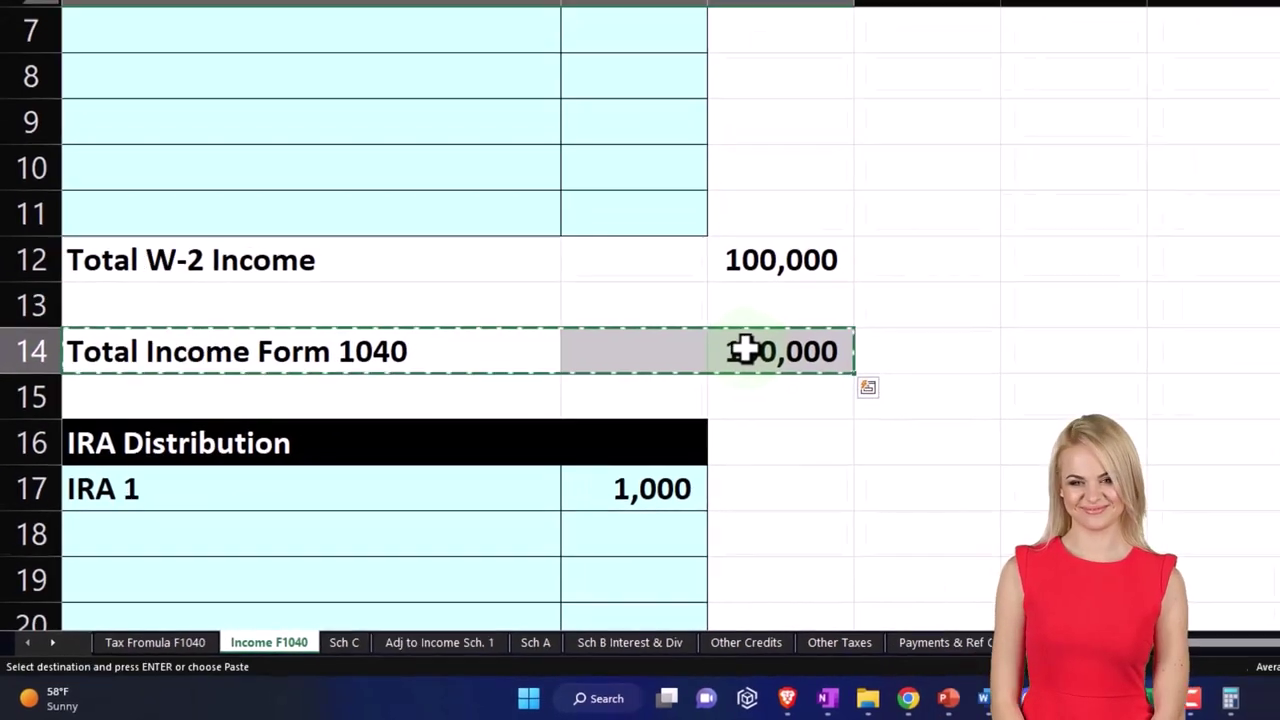
{"action": "scroll", "coordinate": [700, 400], "scroll_direction": "down", "scroll_amount": 6}
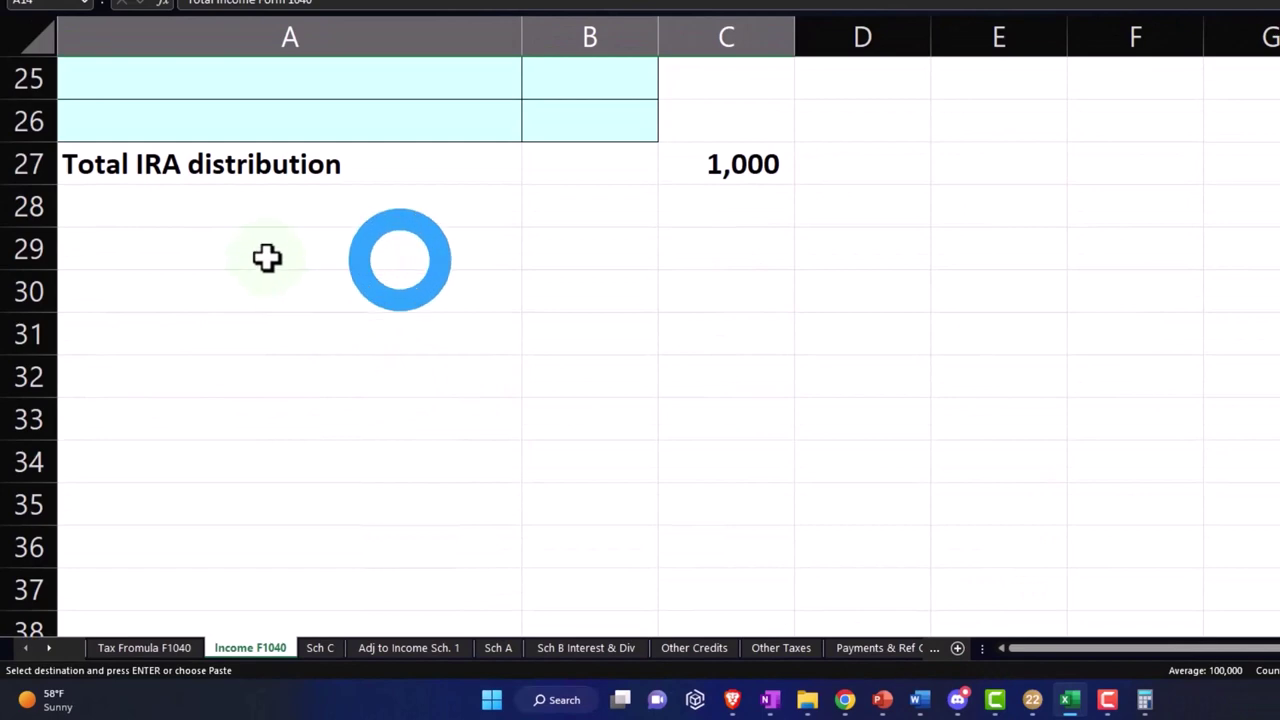
{"action": "left_click", "coordinate": [267, 258]}
{"action": "key", "text": "Return"}
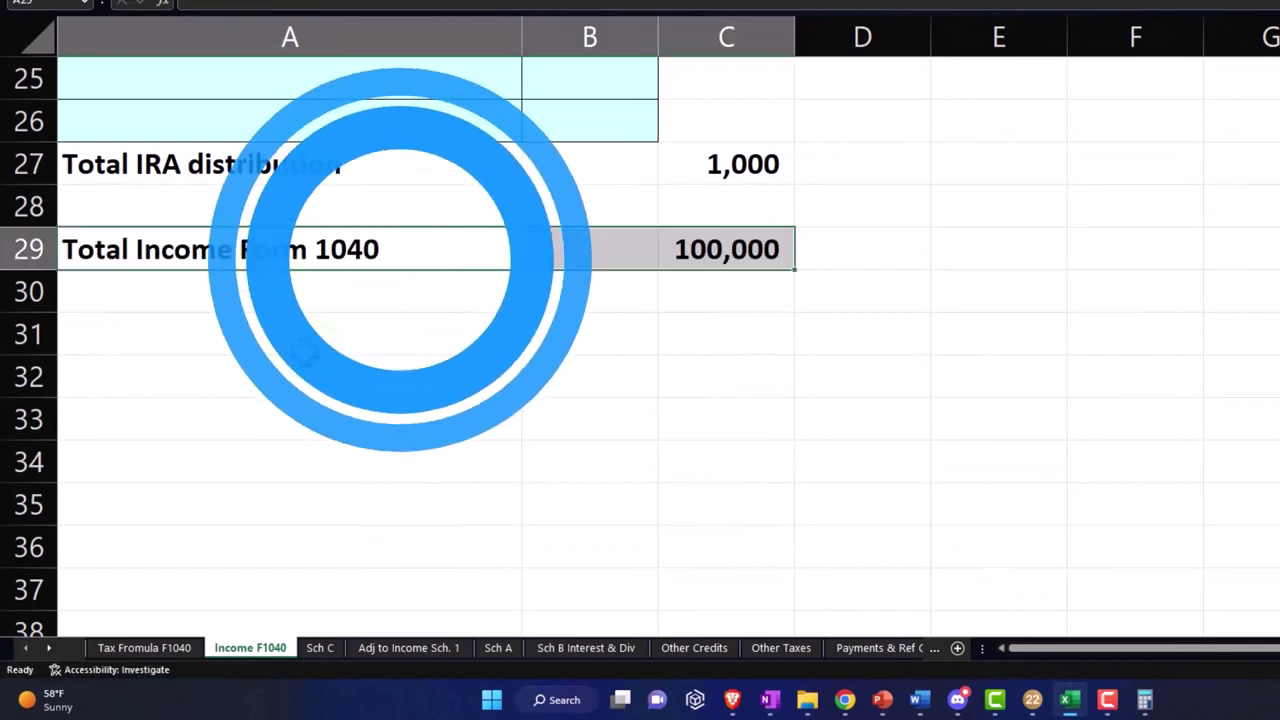
{"action": "scroll", "coordinate": [317, 403], "scroll_direction": "up", "scroll_amount": 5}
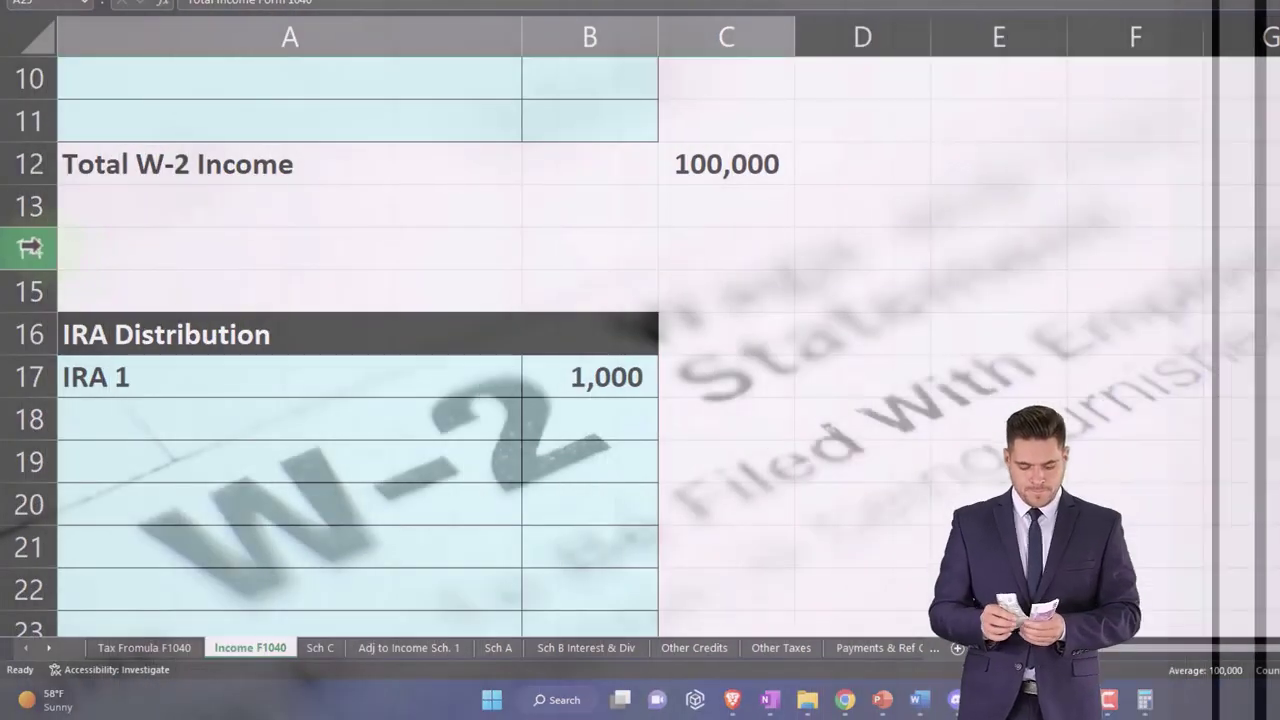
Step: Delete rows 14 and 15 and review the Total Income formula in C27
{"action": "left_click_drag", "start_coordinate": [29, 251], "coordinate": [47, 282]}
{"action": "right_click", "coordinate": [118, 270]}
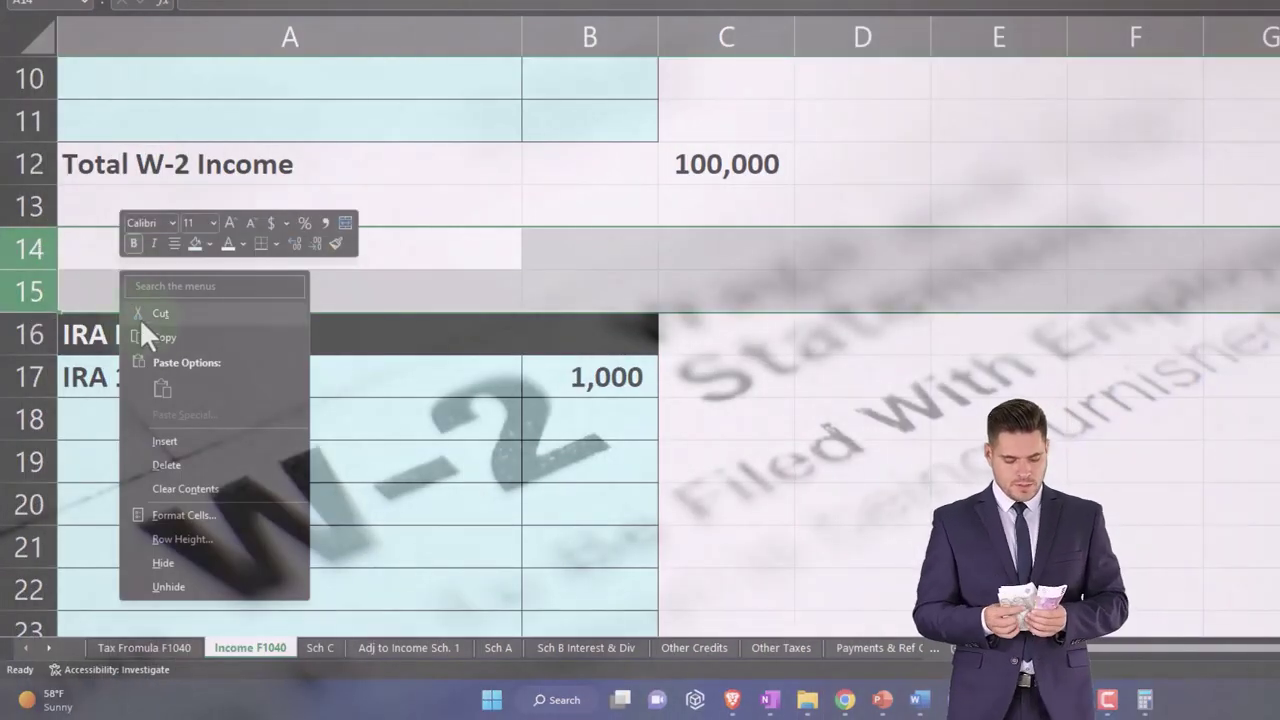
{"action": "left_click", "coordinate": [172, 446]}
{"action": "scroll", "coordinate": [226, 300], "scroll_direction": "up", "scroll_amount": 3}
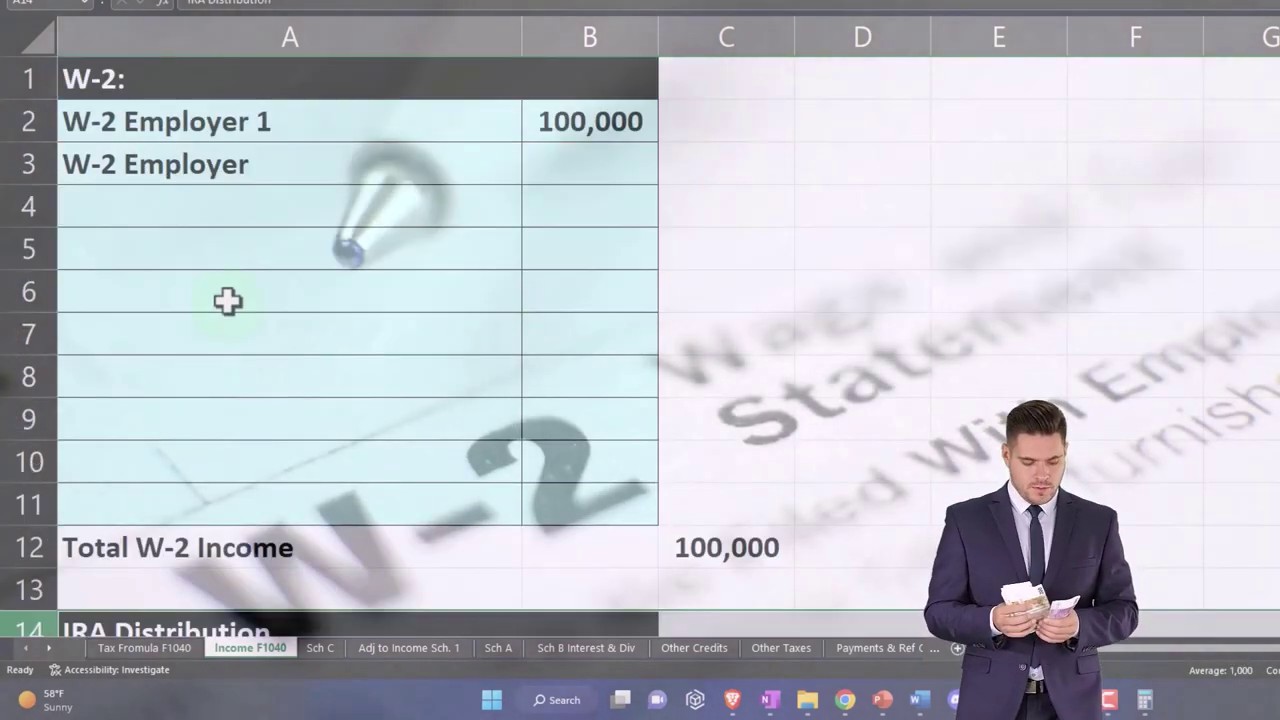
{"action": "scroll", "coordinate": [226, 298], "scroll_direction": "down", "scroll_amount": 2}
{"action": "scroll", "coordinate": [226, 296], "scroll_direction": "down", "scroll_amount": 1}
{"action": "left_click", "coordinate": [234, 357]}
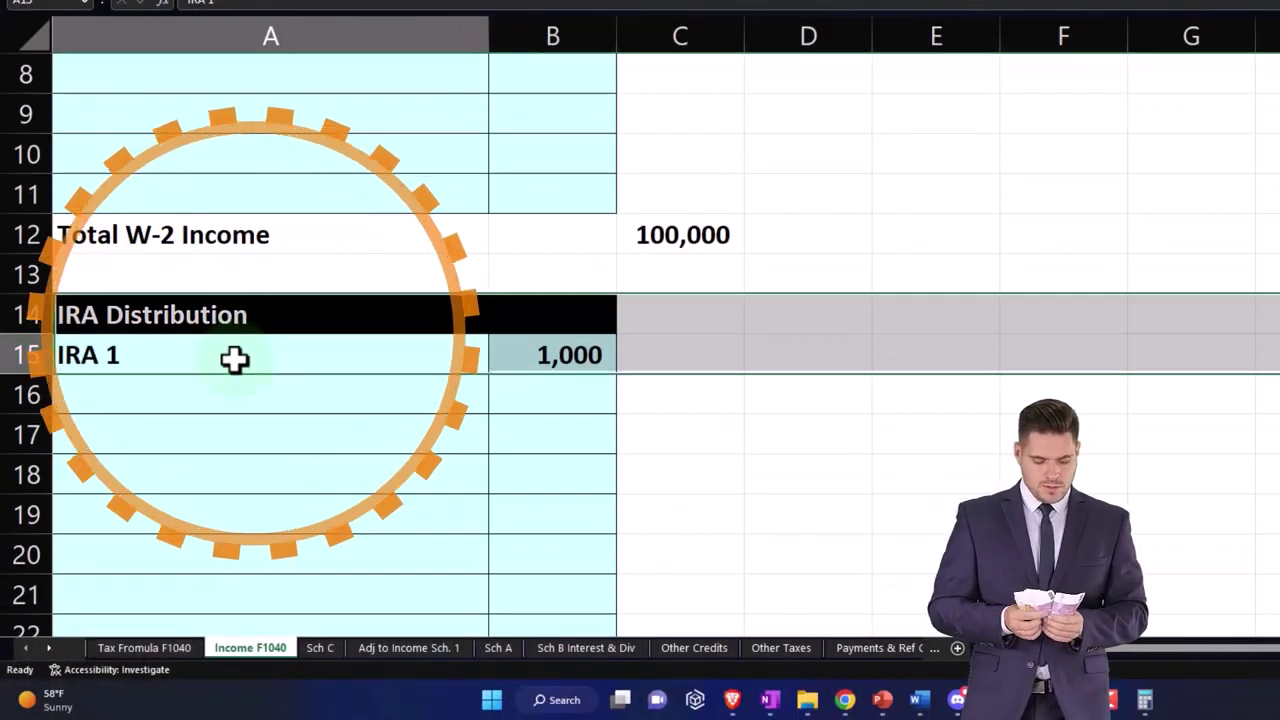
{"action": "scroll", "coordinate": [234, 358], "scroll_direction": "down", "scroll_amount": 2}
{"action": "double_click", "coordinate": [712, 596]}
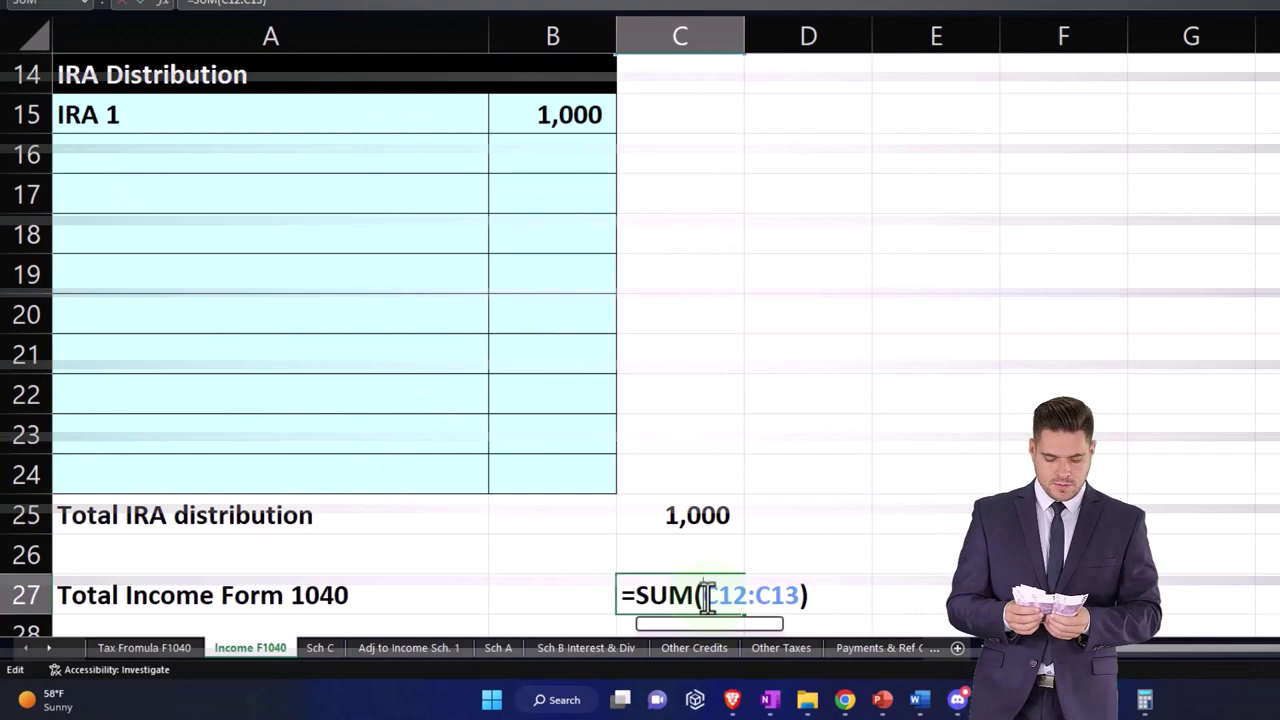
{"action": "key", "text": "Escape"}
{"action": "scroll", "coordinate": [712, 596], "scroll_direction": "down", "scroll_amount": 1}
Step: Make Total Income Form 1040 a SUM from C12 to C26, giving 101,000 on the Tax Formula sheet
{"action": "type", "text": "=sum("}
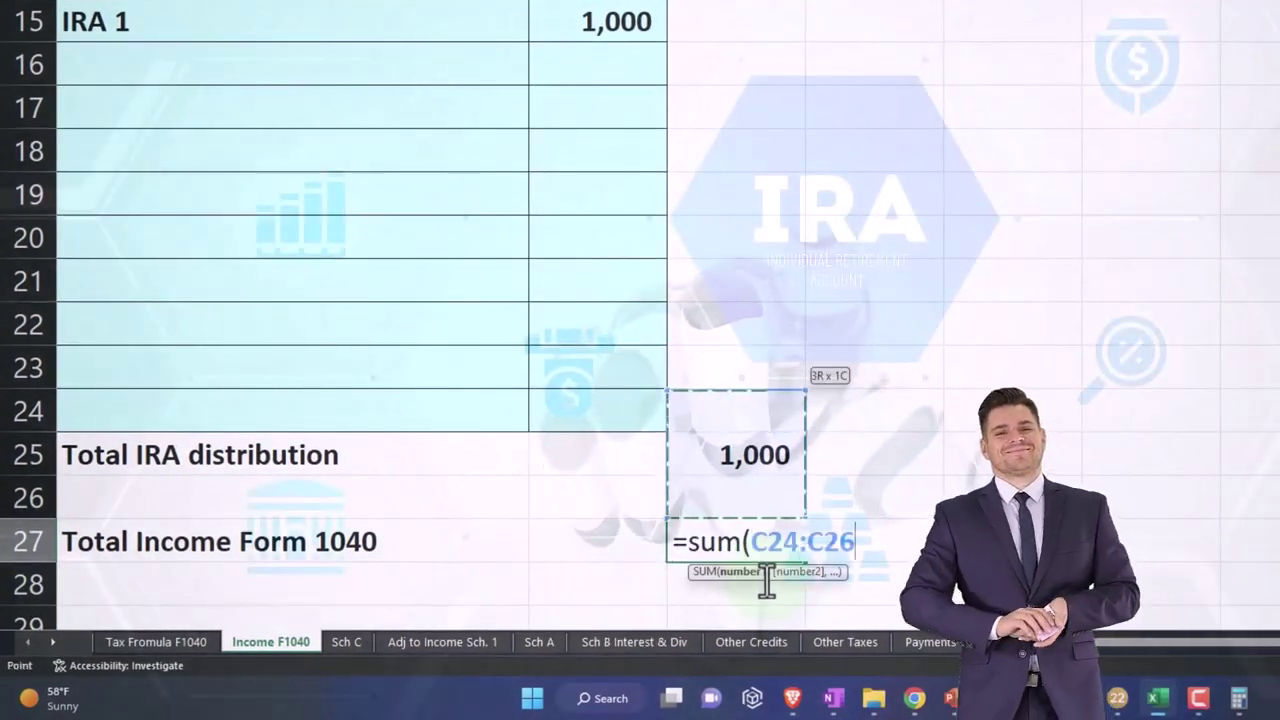
{"action": "key", "text": "ctrl+shift+Up"}
{"action": "key", "text": "ctrl+shift+Up"}
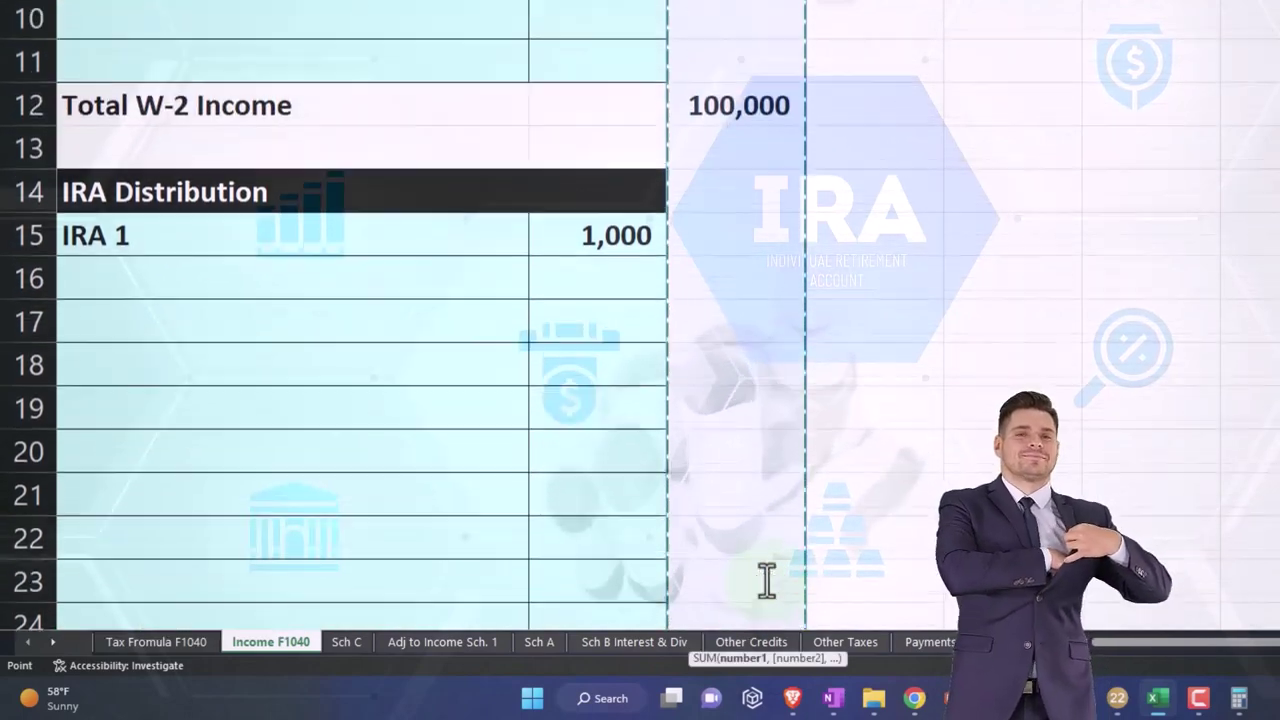
{"action": "key", "text": "Return"}
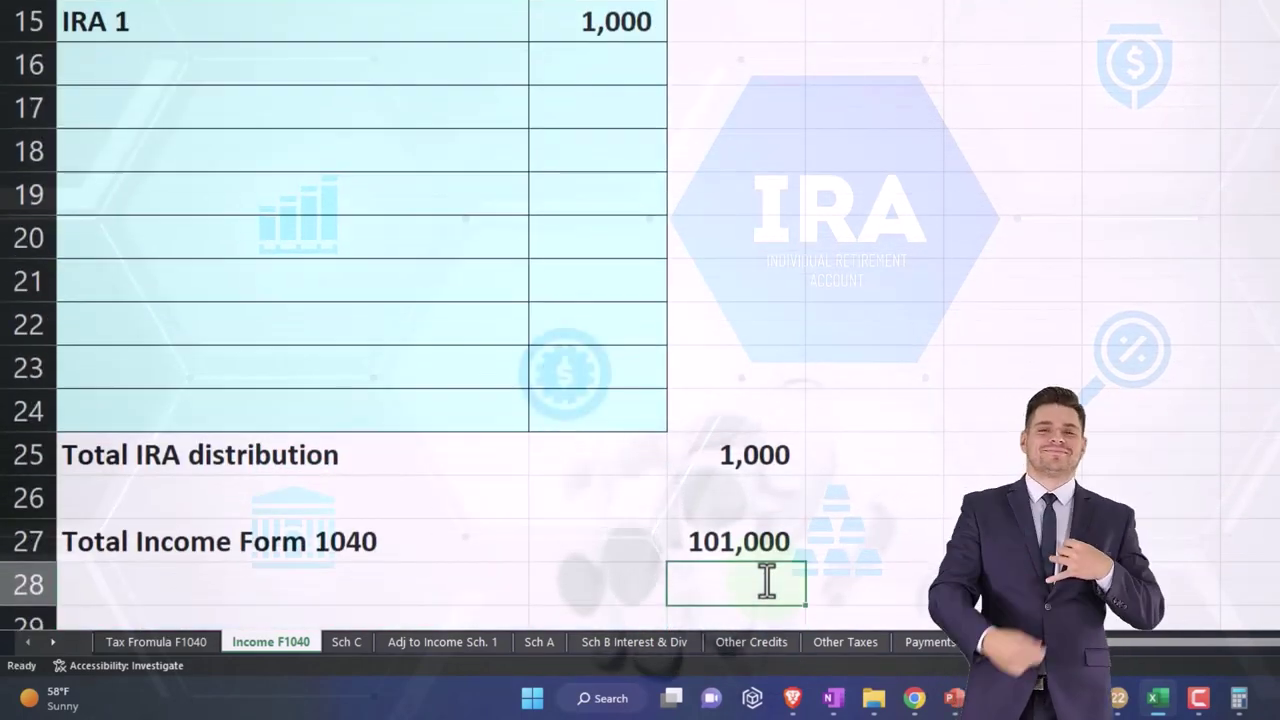
{"action": "left_click", "coordinate": [184, 645]}
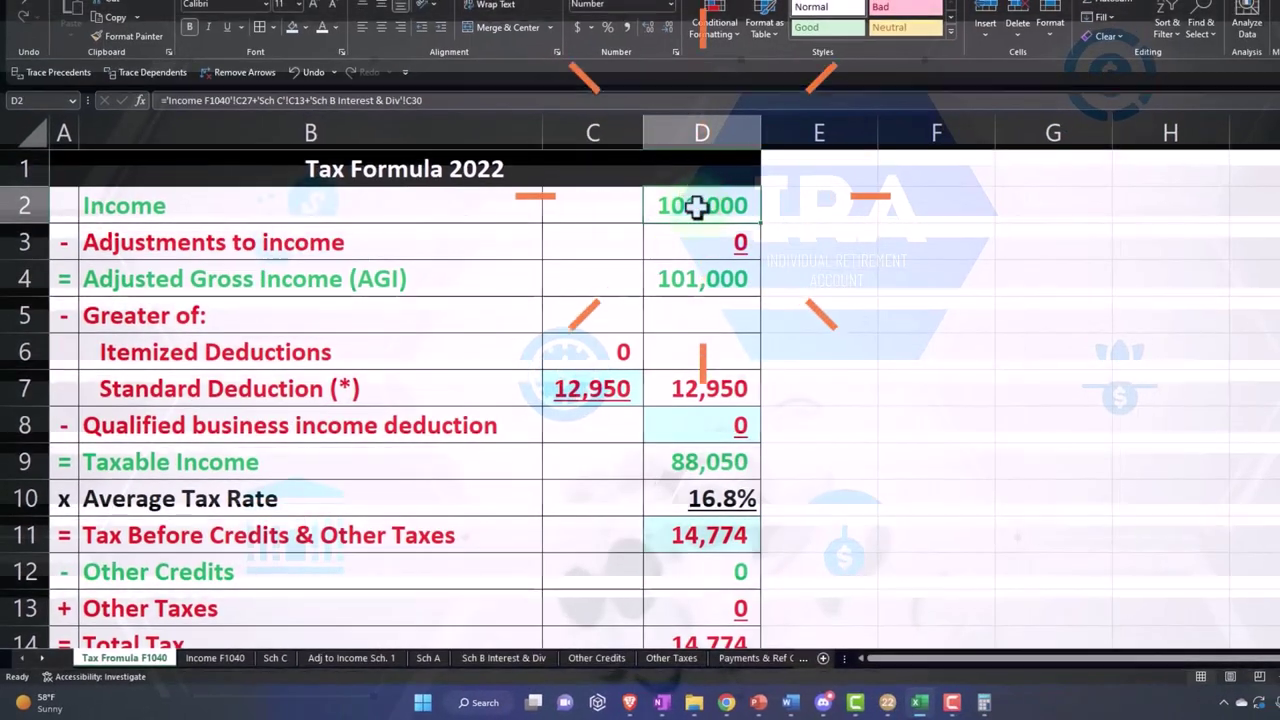
Step: Set the standard deduction in C7 to =C22+E25, giving 14,700 and 86,300 taxable income
{"action": "key", "text": "Left"}
{"action": "key", "text": "Down"}
{"action": "key", "text": "Down"}
{"action": "key", "text": "Down"}
{"action": "key", "text": "Down"}
{"action": "key", "text": "Down"}
{"action": "type", "text": "="}
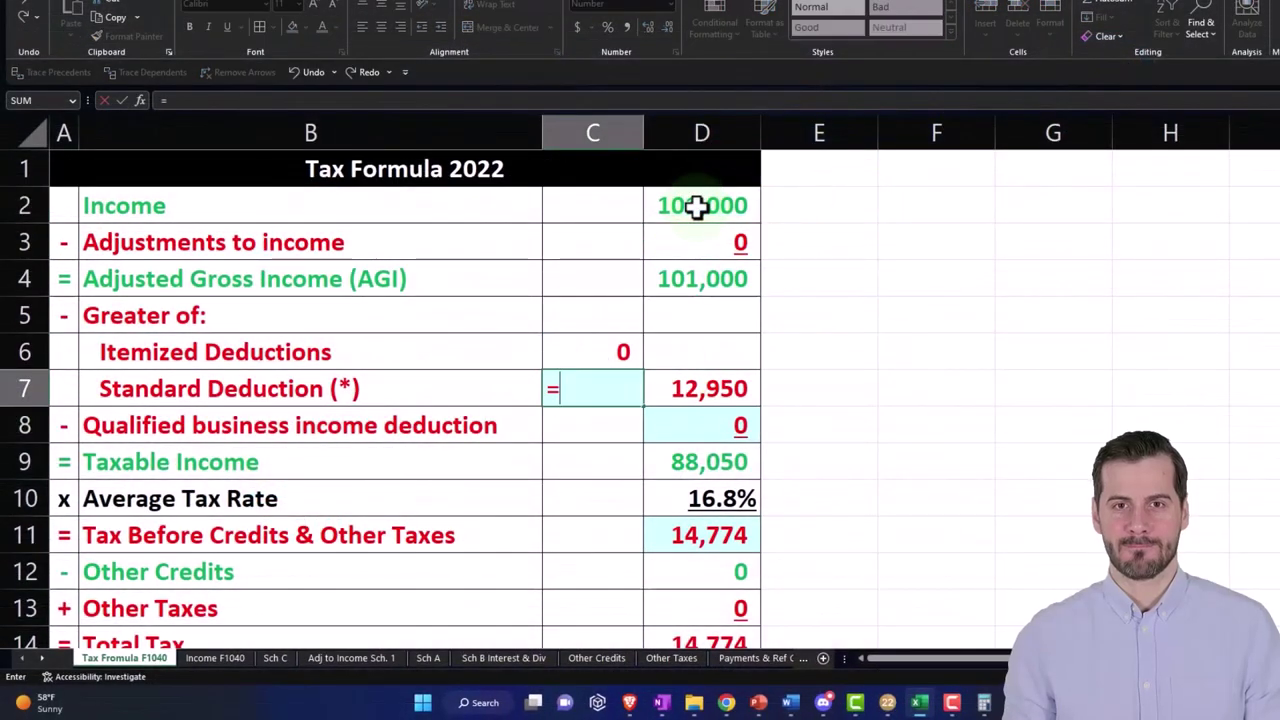
{"action": "key", "text": "Down"}
{"action": "key", "text": "Down"}
{"action": "key", "text": "Down"}
{"action": "key", "text": "Down"}
{"action": "key", "text": "Down"}
{"action": "key", "text": "Down"}
{"action": "key", "text": "Down"}
{"action": "key", "text": "Down"}
{"action": "key", "text": "Down"}
{"action": "key", "text": "Down"}
{"action": "key", "text": "Down"}
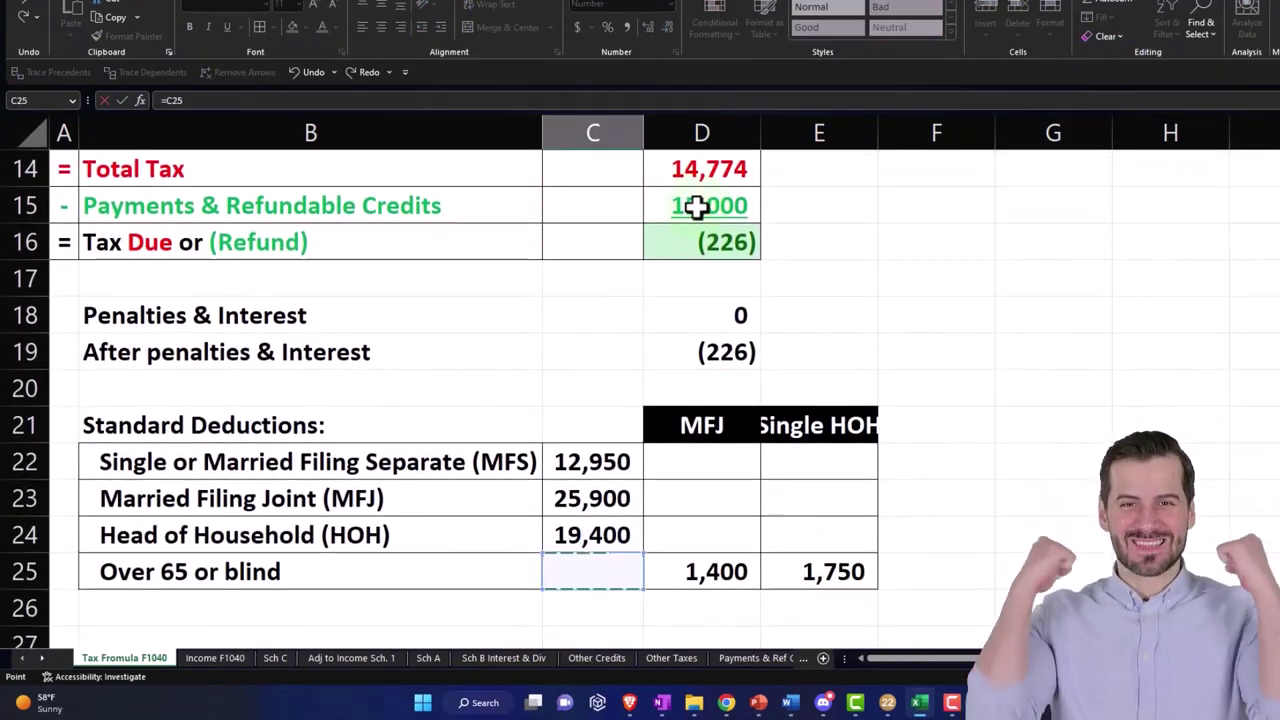
{"action": "key", "text": "Up"}
{"action": "key", "text": "Up"}
{"action": "key", "text": "Up"}
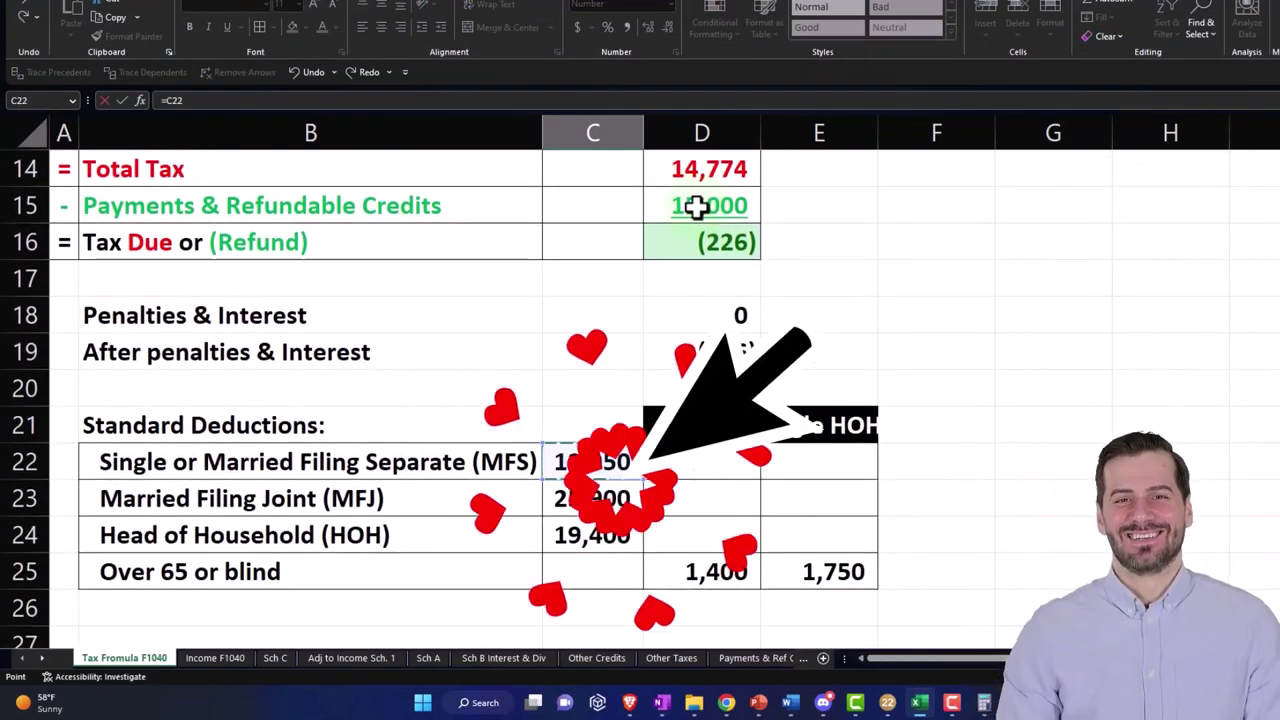
{"action": "type", "text": "+"}
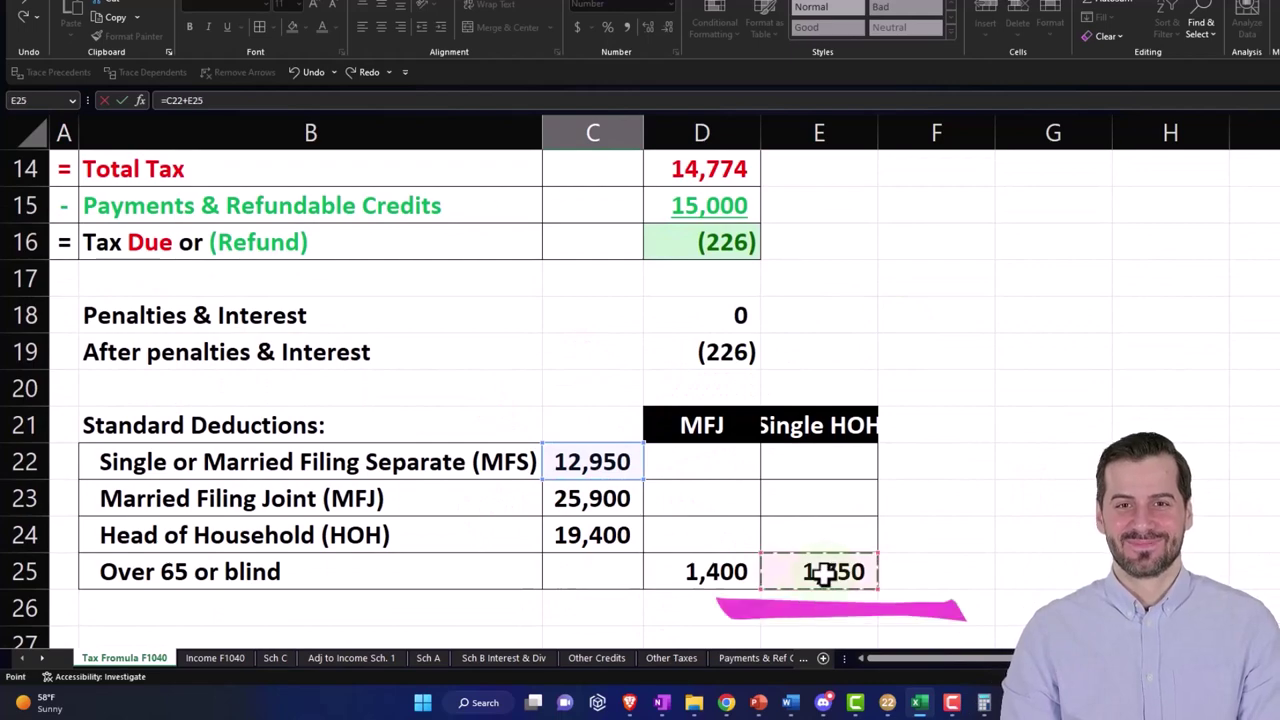
{"action": "scroll", "coordinate": [822, 572], "scroll_direction": "up", "scroll_amount": 4}
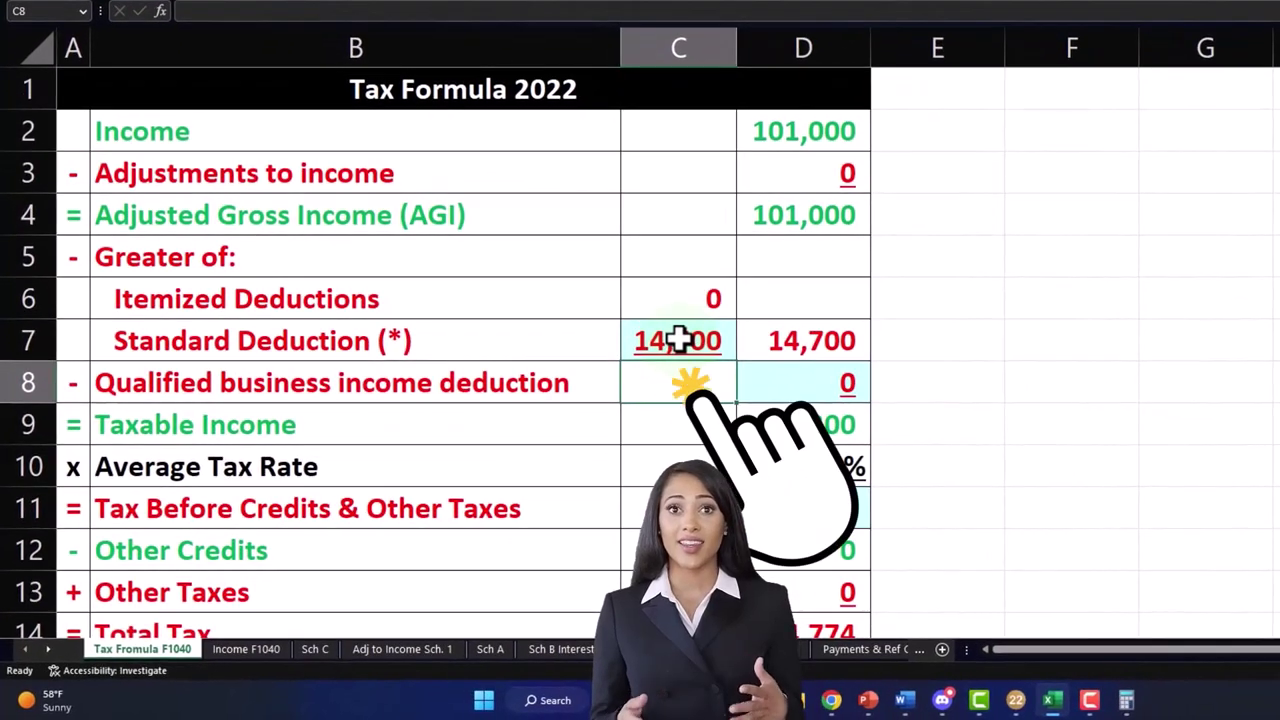
{"action": "key", "text": "Down"}
{"action": "key", "text": "Right"}
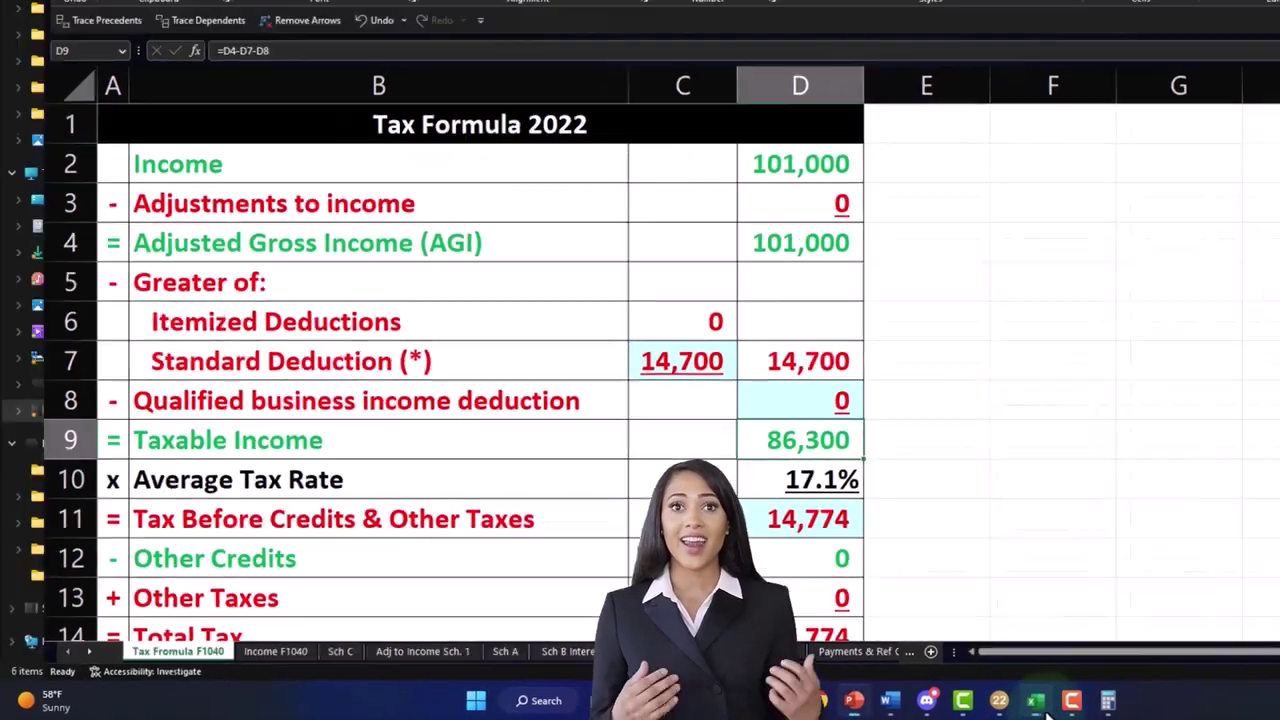
{"action": "left_click", "coordinate": [1052, 700]}
{"action": "left_click", "coordinate": [1052, 700]}
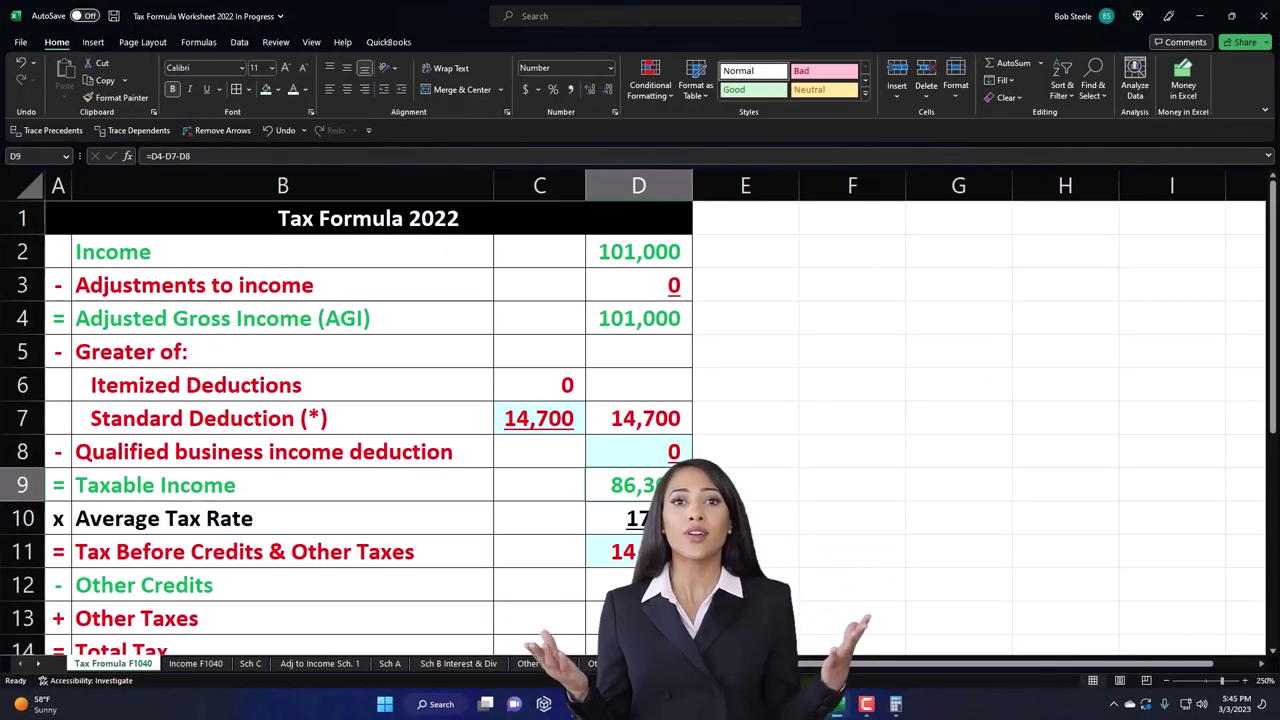
{"action": "key", "text": "alt+Tab"}
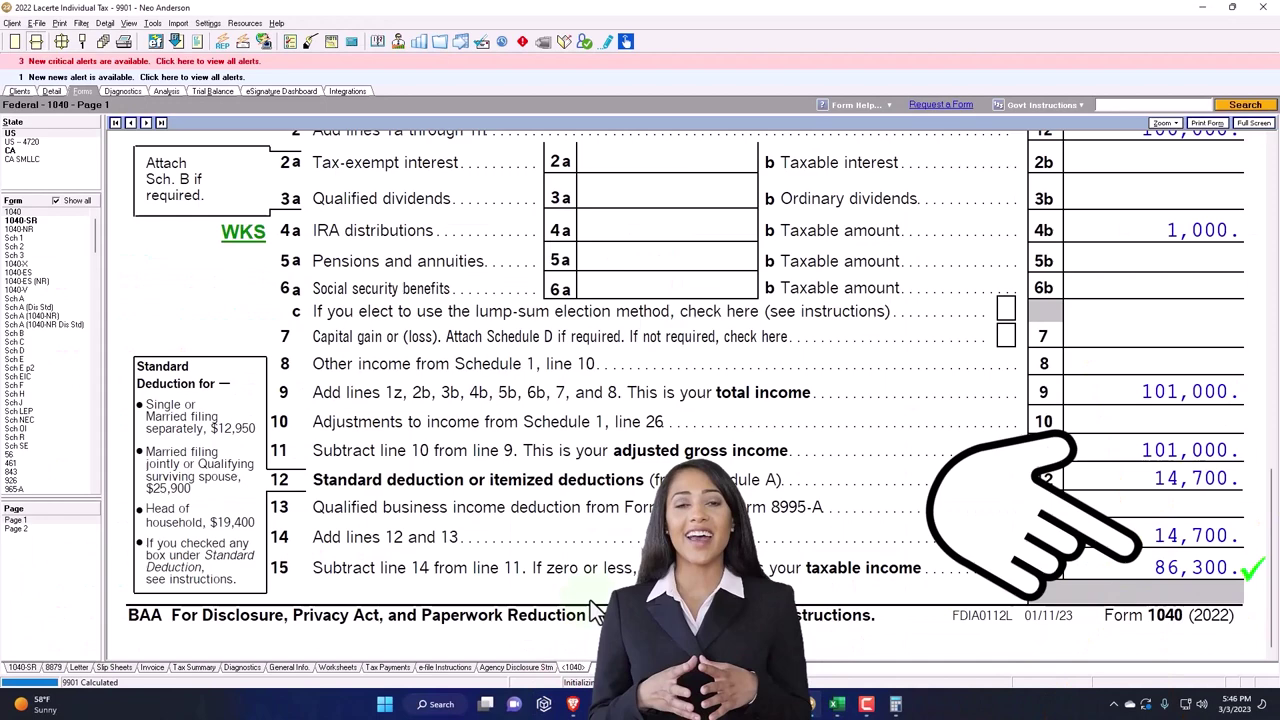
Step: Compare Lacerte's Form 1040 page 2 total tax of 14,609 with Excel's 14,774 tax before credits
{"action": "left_click", "coordinate": [72, 529]}
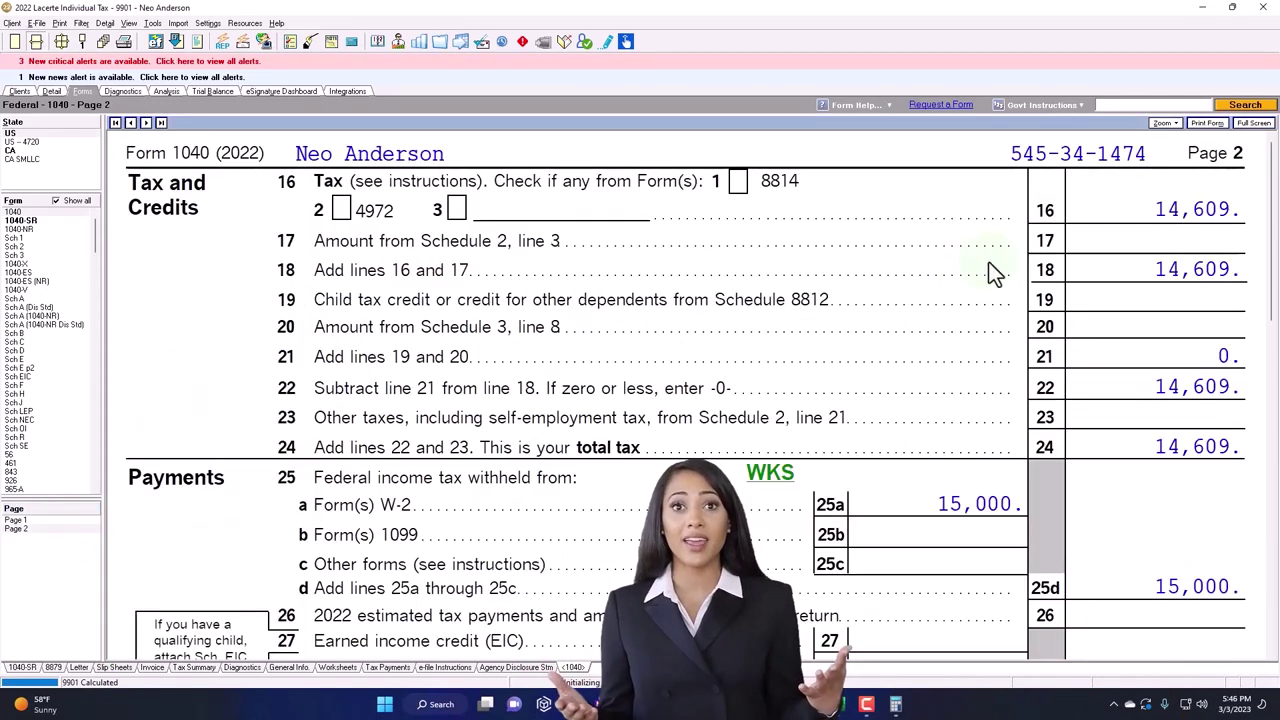
{"action": "left_click", "coordinate": [866, 703]}
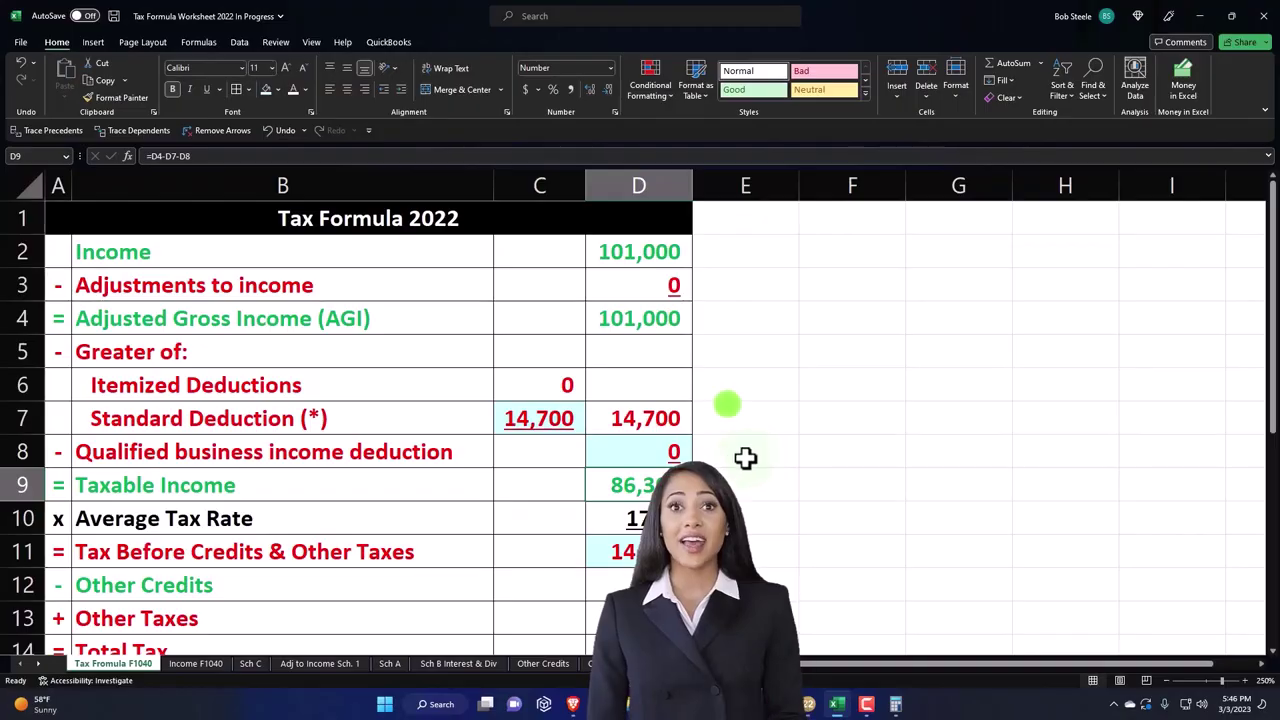
Step: Enter 14,609 as Tax Before Credits in D11, lowering the average rate to 16.9%
{"action": "key", "text": "Down"}
{"action": "key", "text": "Down"}
{"action": "type", "text": "146"}
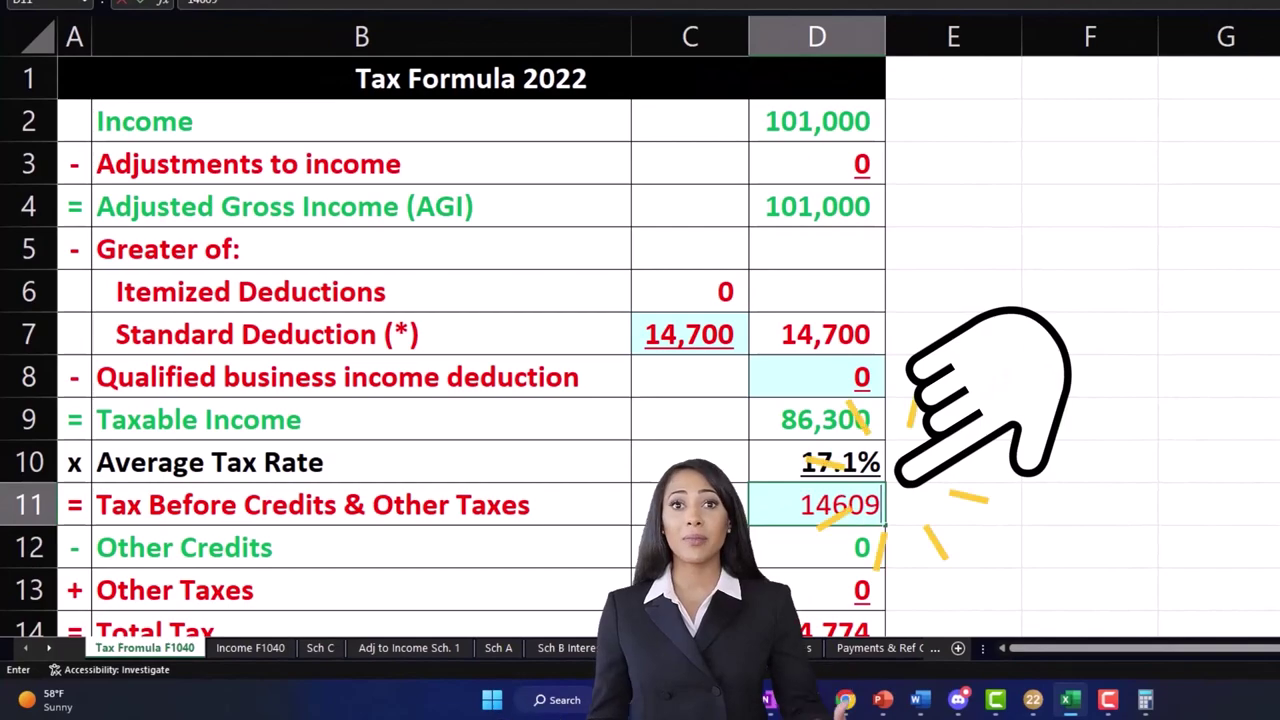
{"action": "key", "text": "Return"}
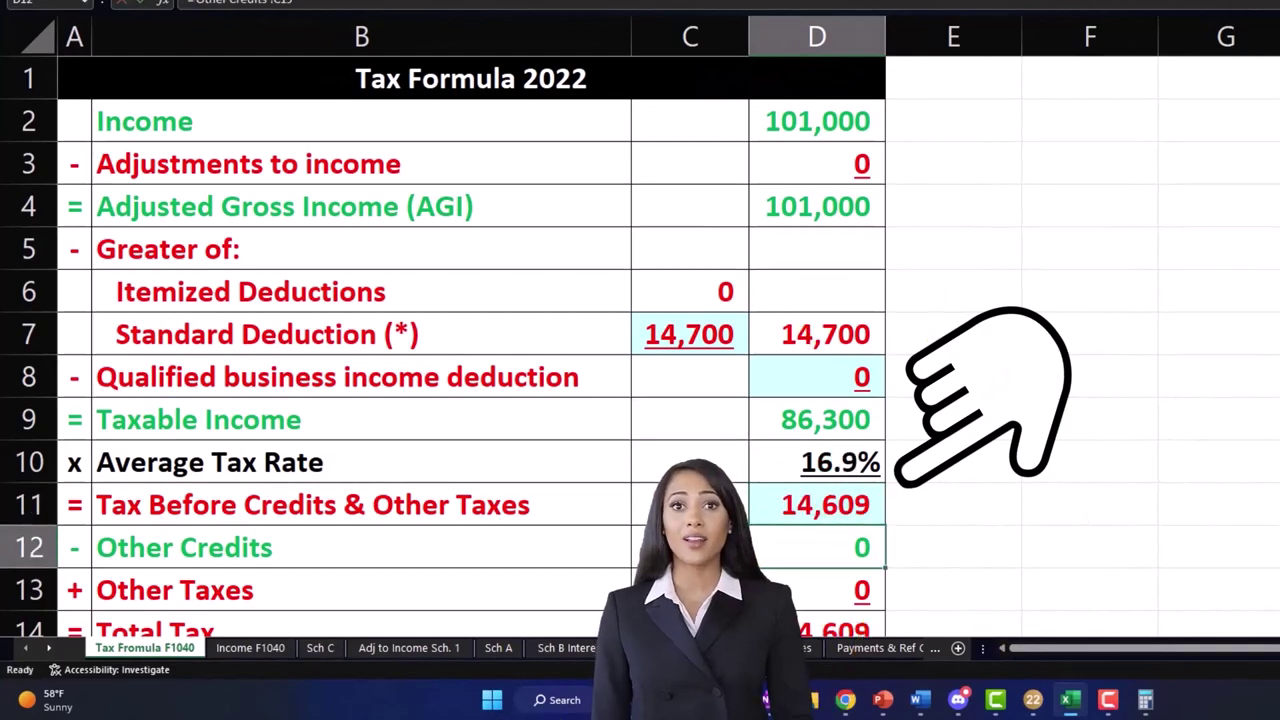
{"action": "left_click", "coordinate": [1072, 702]}
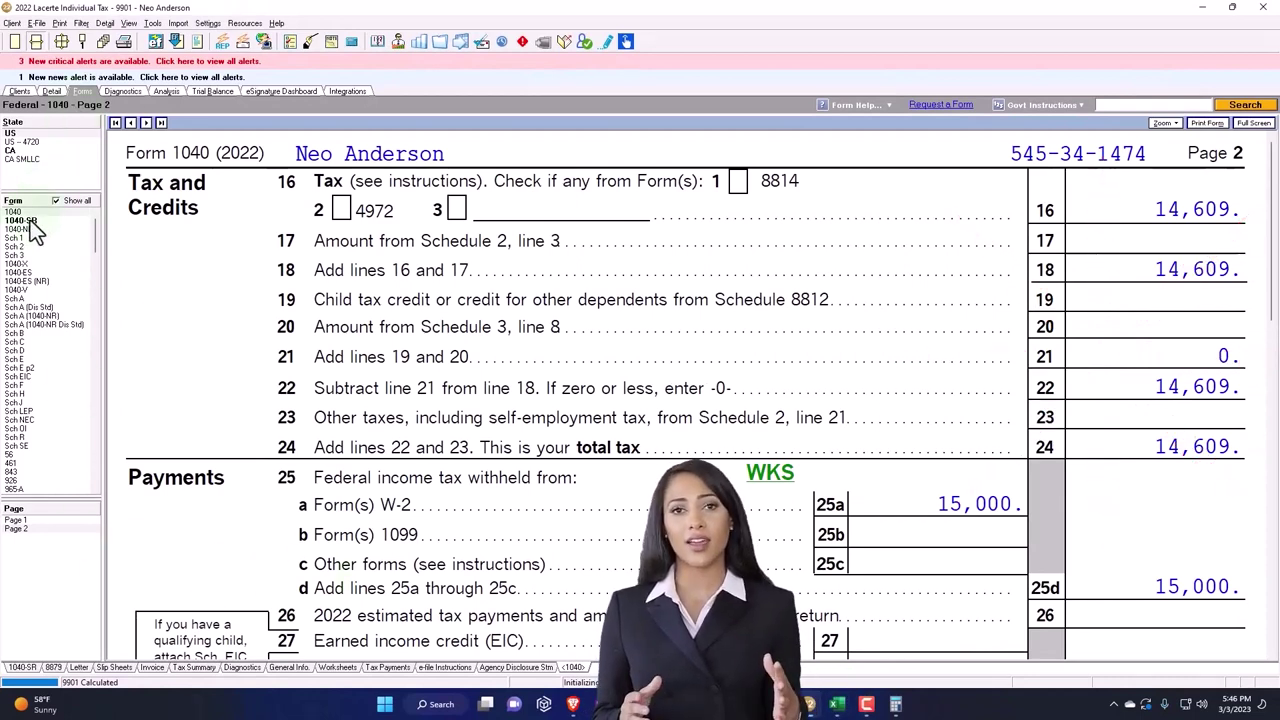
Step: Show Form 1040 page 1 and review wages 100,000, IRA 1,000, AGI 101,000, taxable income 86,300
{"action": "left_click", "coordinate": [27, 521]}
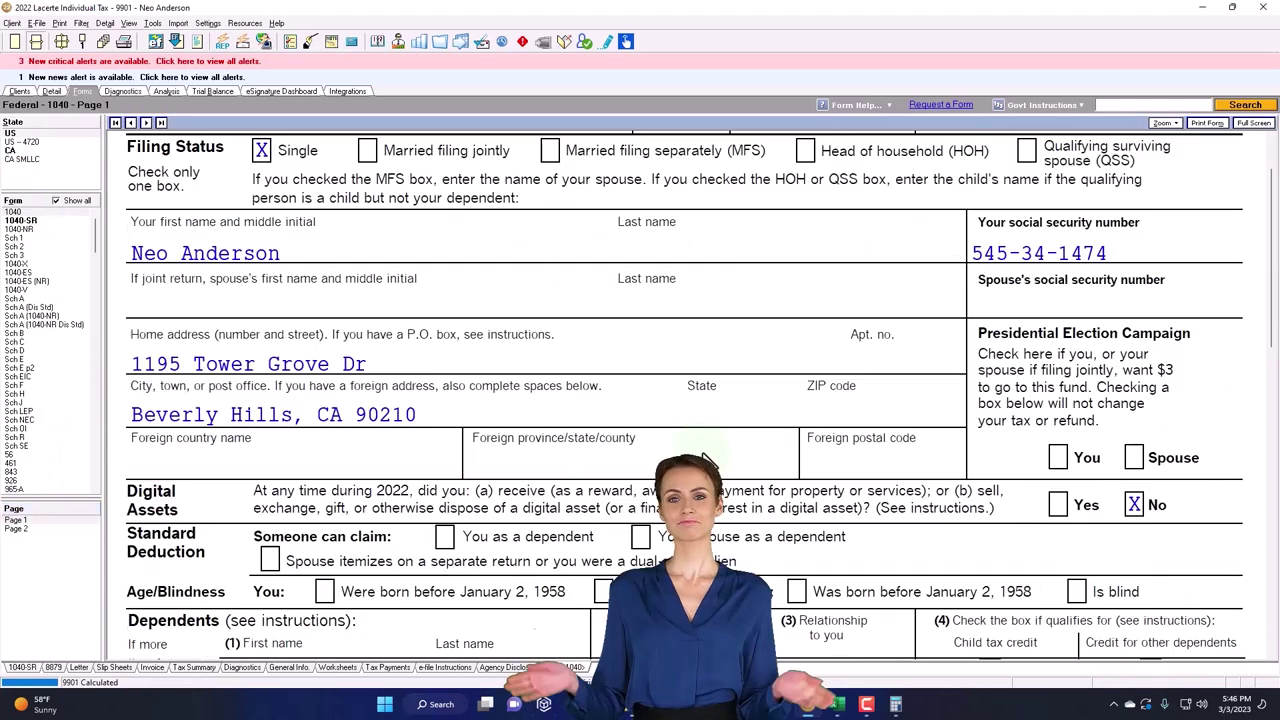
{"action": "scroll", "coordinate": [707, 458], "scroll_direction": "down", "scroll_amount": 10}
{"action": "scroll", "coordinate": [707, 458], "scroll_direction": "down", "scroll_amount": 1}
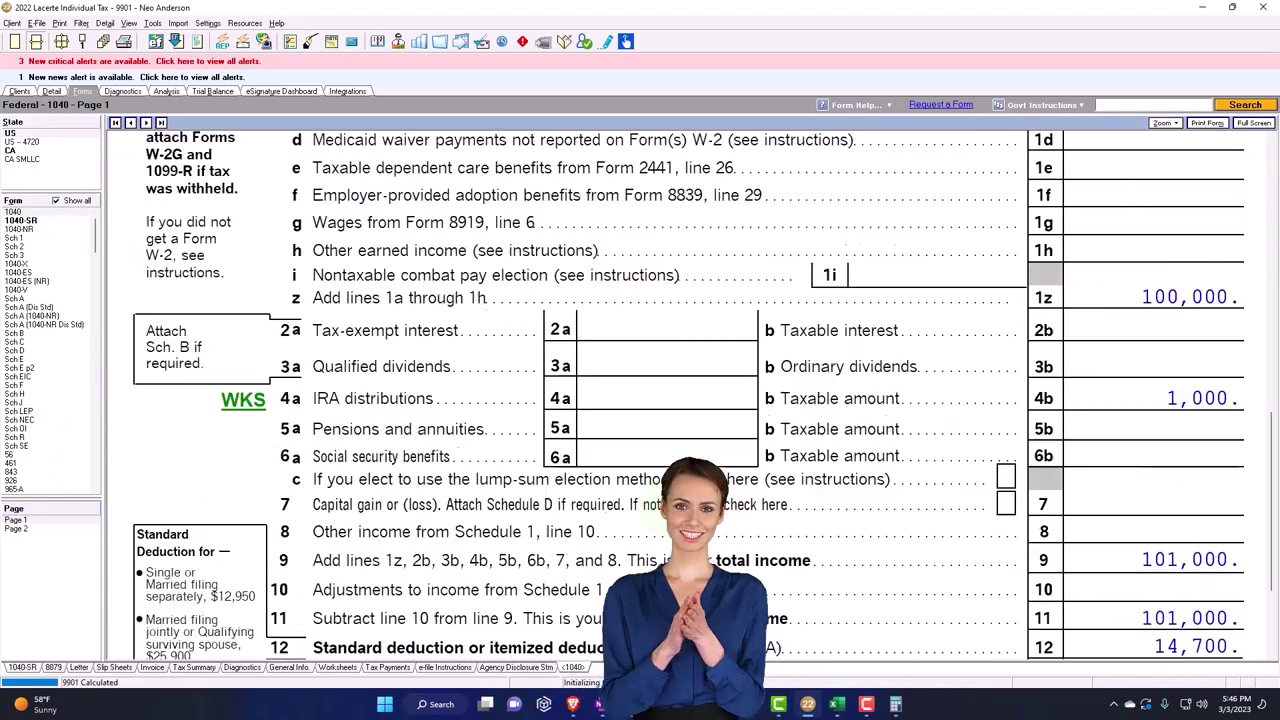
{"action": "scroll", "coordinate": [1128, 228], "scroll_direction": "up", "scroll_amount": 2}
{"action": "scroll", "coordinate": [1128, 228], "scroll_direction": "down", "scroll_amount": 3}
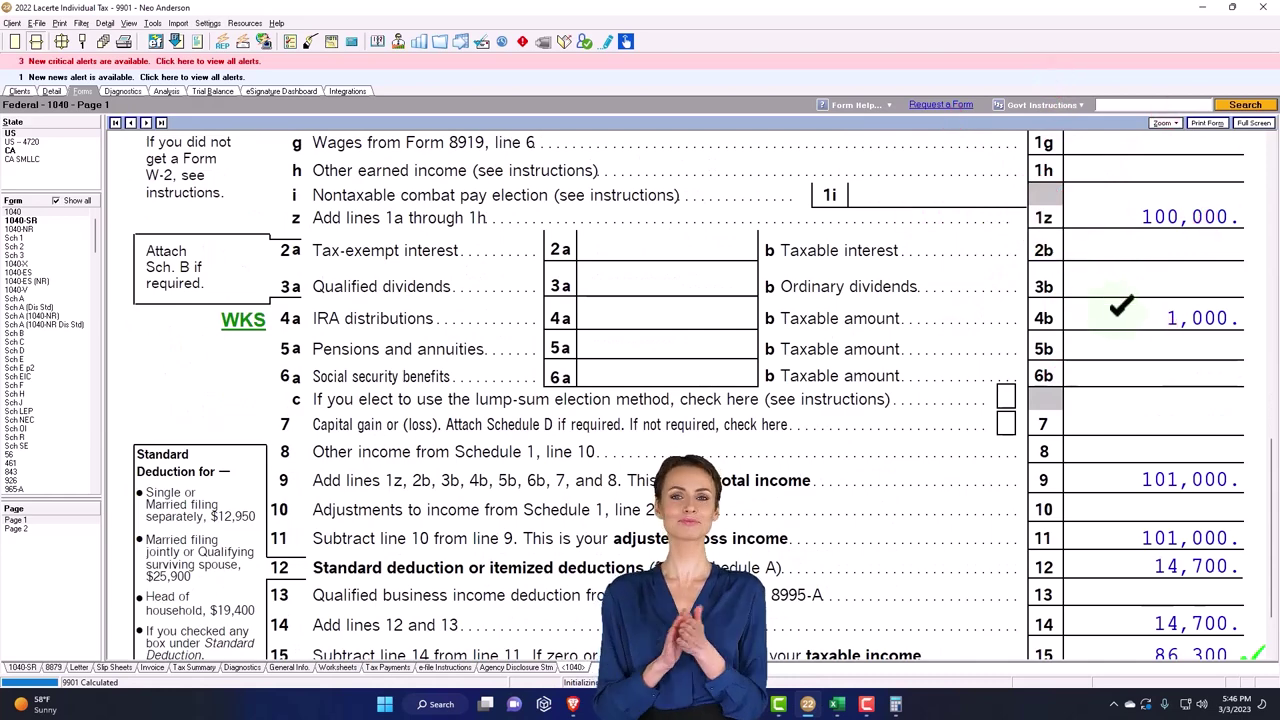
{"action": "scroll", "coordinate": [1122, 315], "scroll_direction": "up", "scroll_amount": 3}
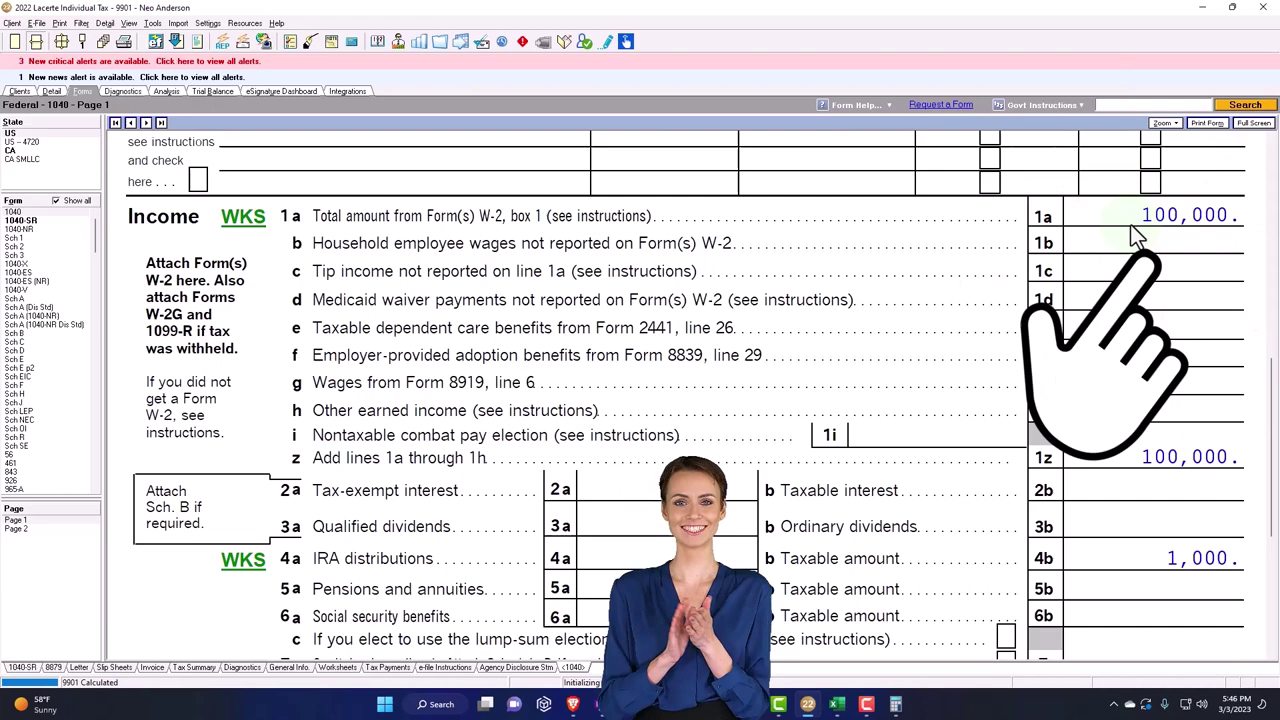
{"action": "scroll", "coordinate": [923, 470], "scroll_direction": "down", "scroll_amount": 3}
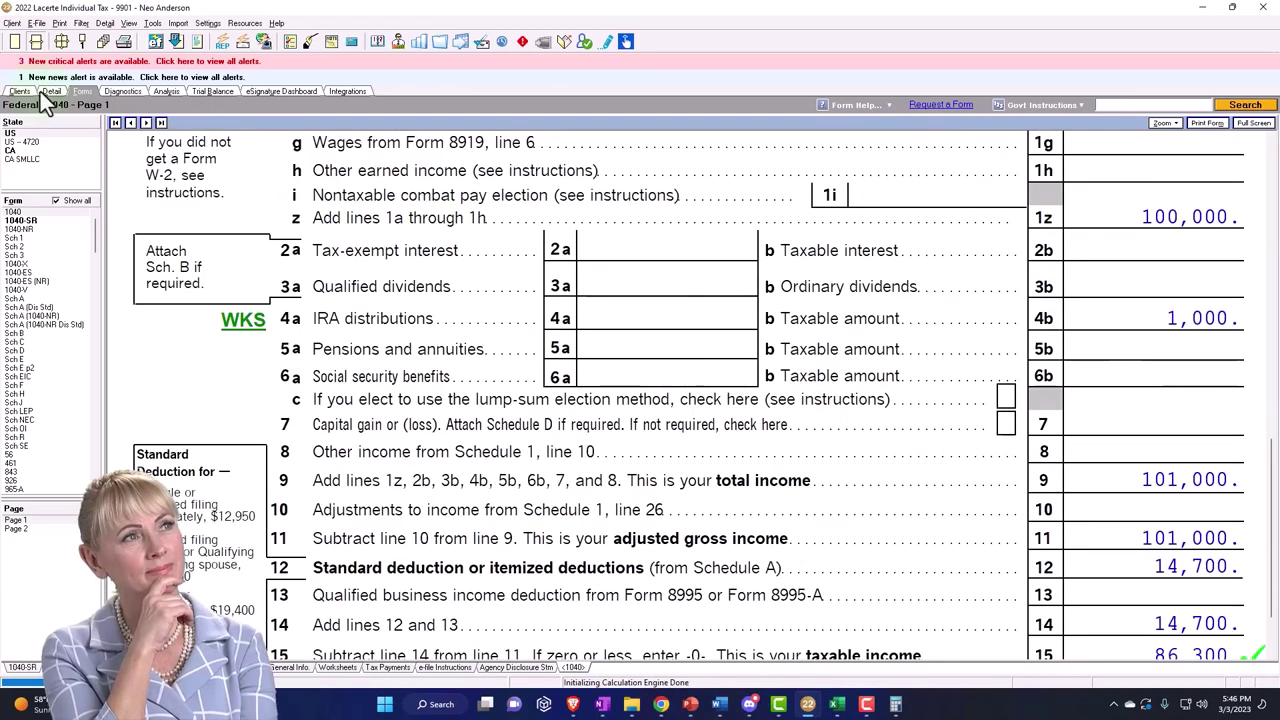
Step: Enter a 100,000 gross and taxable IRA distribution with 15,000 federal withholding on screen 13.1
{"action": "left_click", "coordinate": [41, 91]}
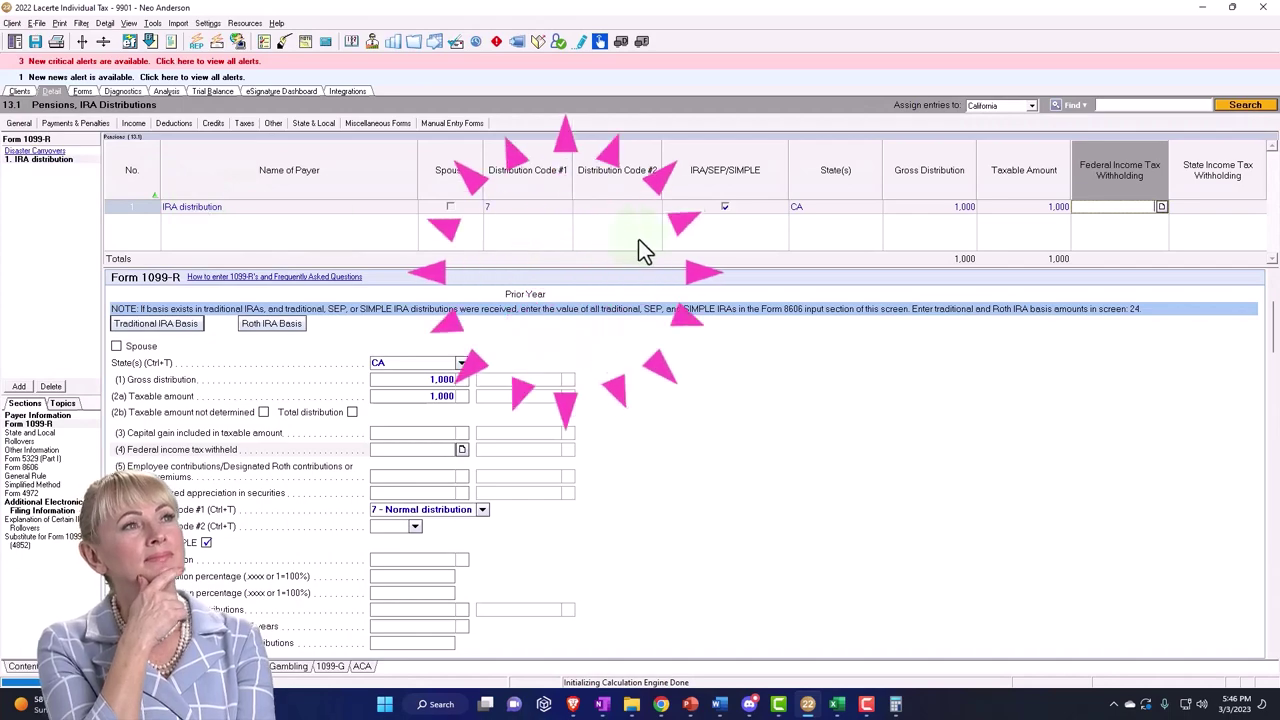
{"action": "left_click", "coordinate": [931, 206]}
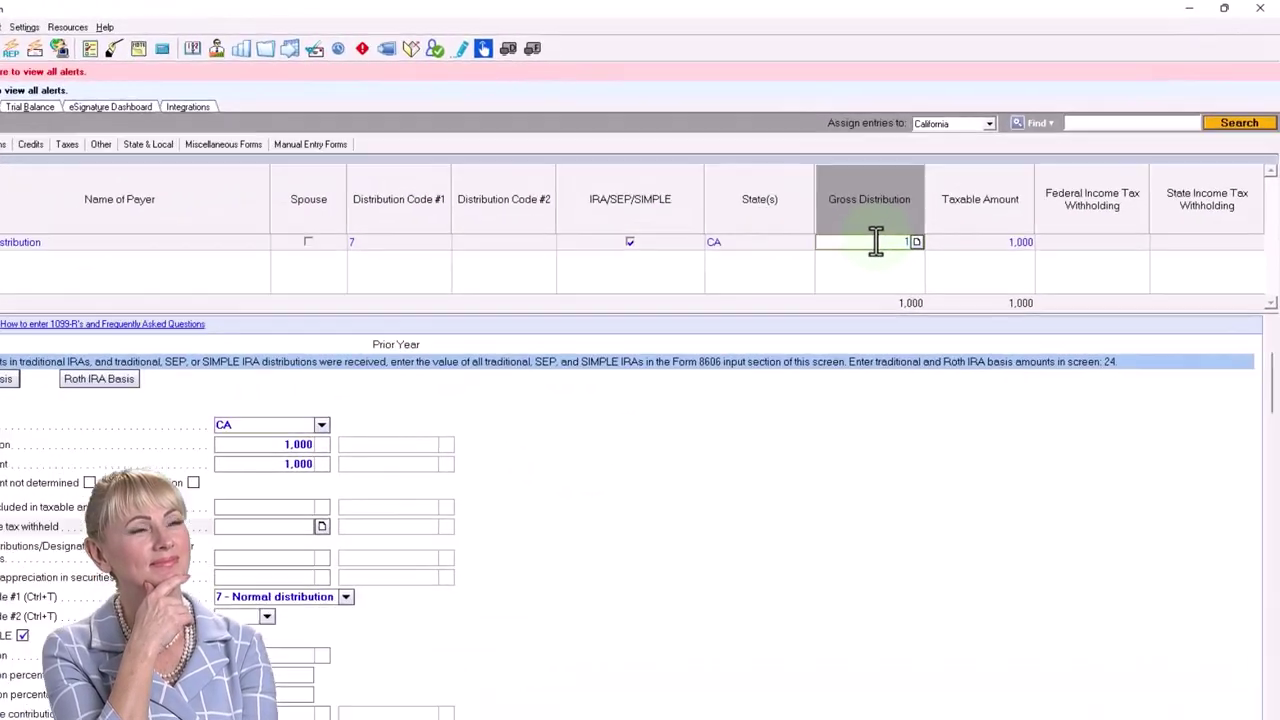
{"action": "type", "text": "0000"}
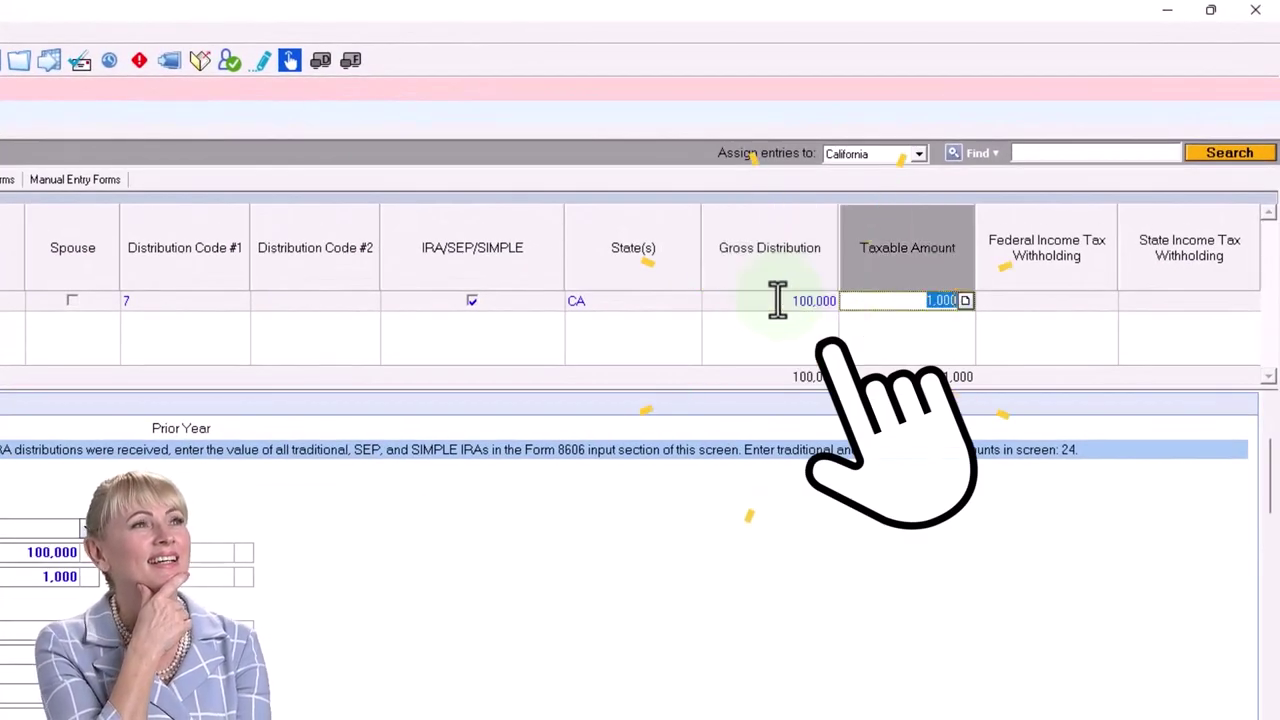
{"action": "key", "text": "Tab"}
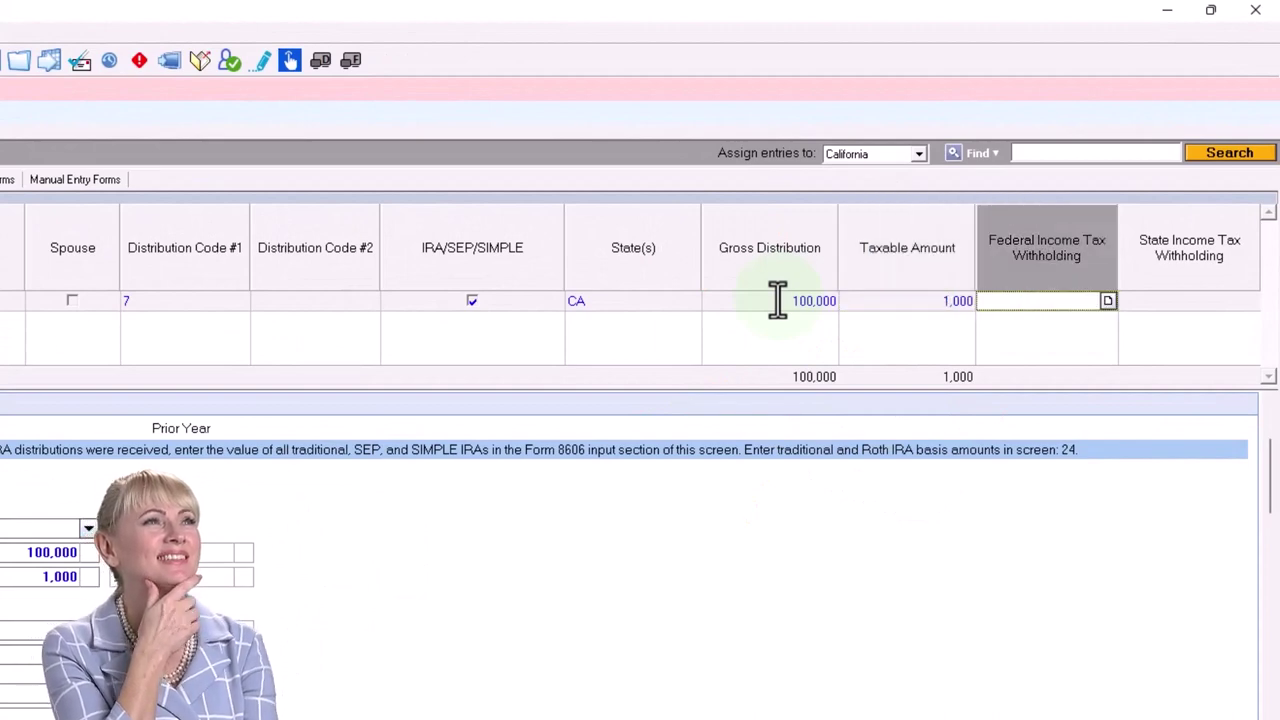
{"action": "key", "text": "shift+Tab"}
{"action": "type", "text": "100"}
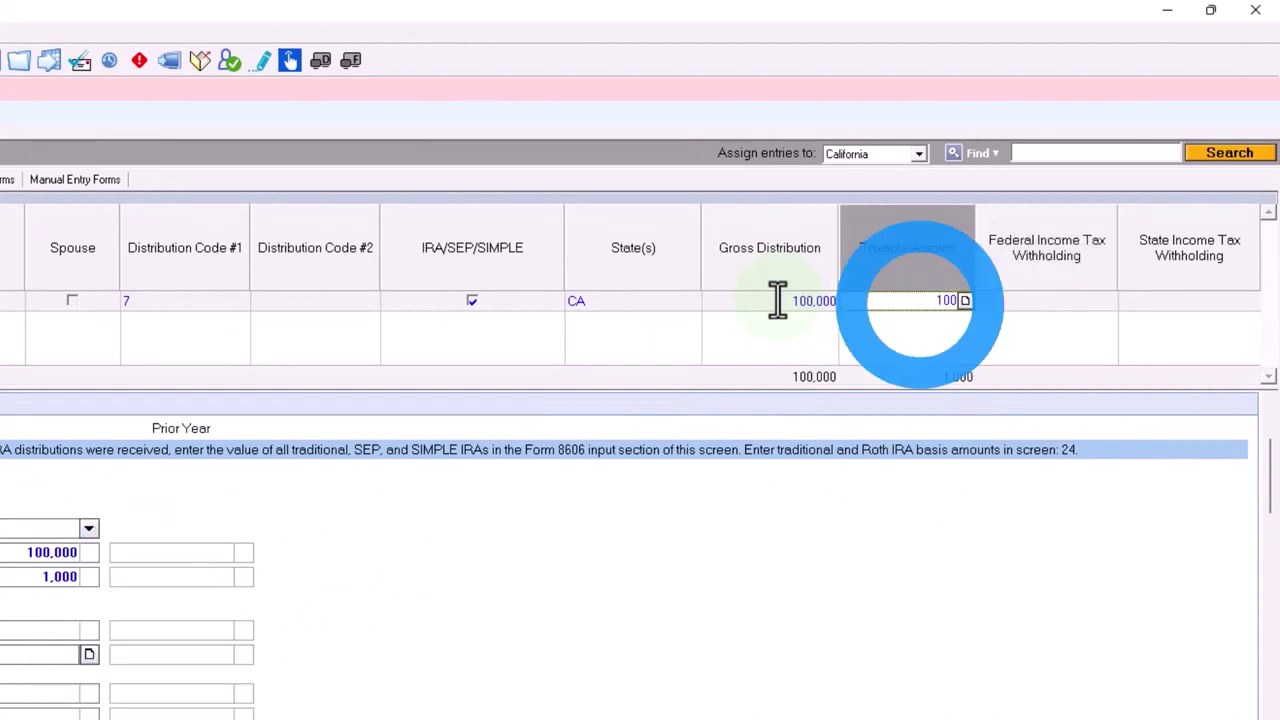
{"action": "type", "text": ",000"}
{"action": "key", "text": "Tab"}
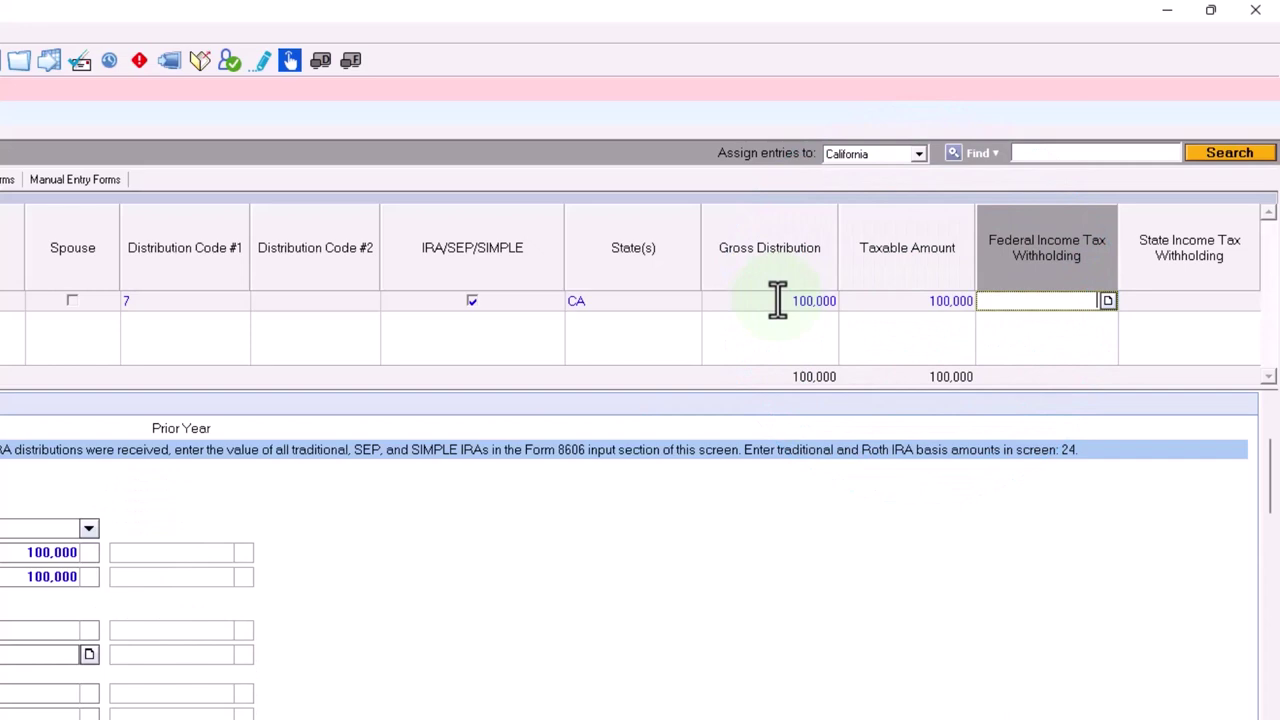
{"action": "type", "text": "15,000"}
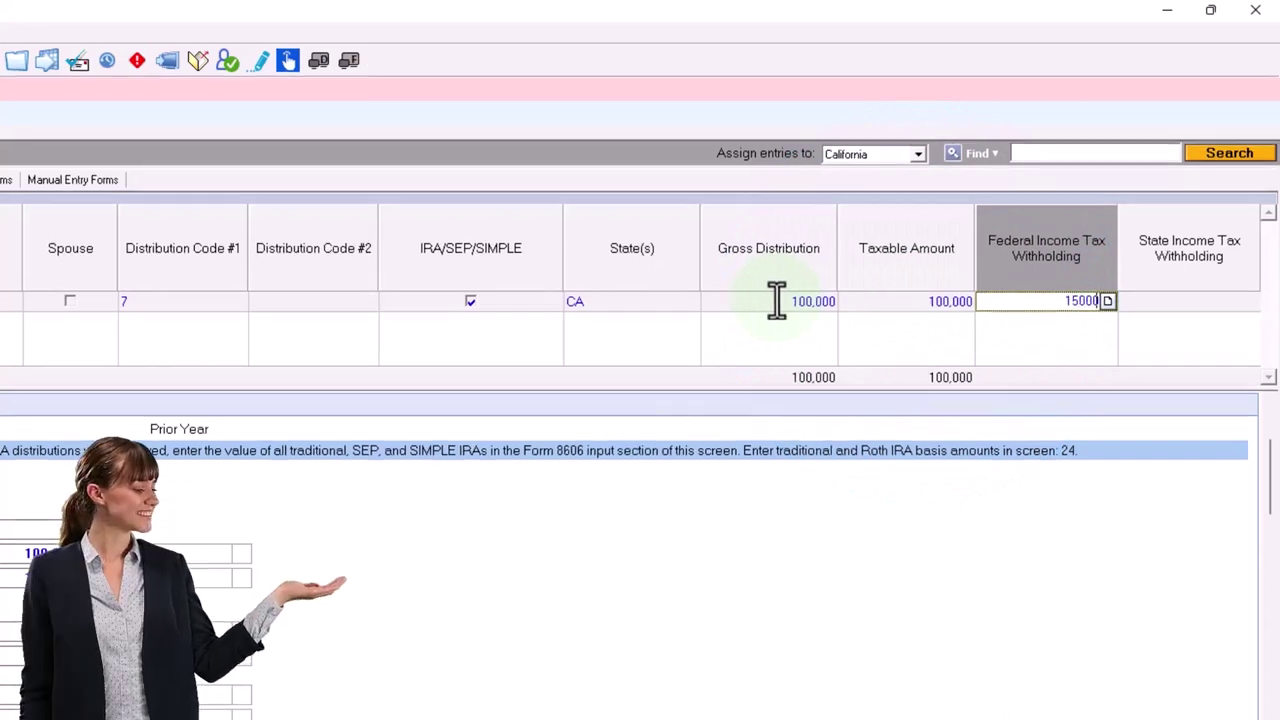
{"action": "key", "text": "Tab"}
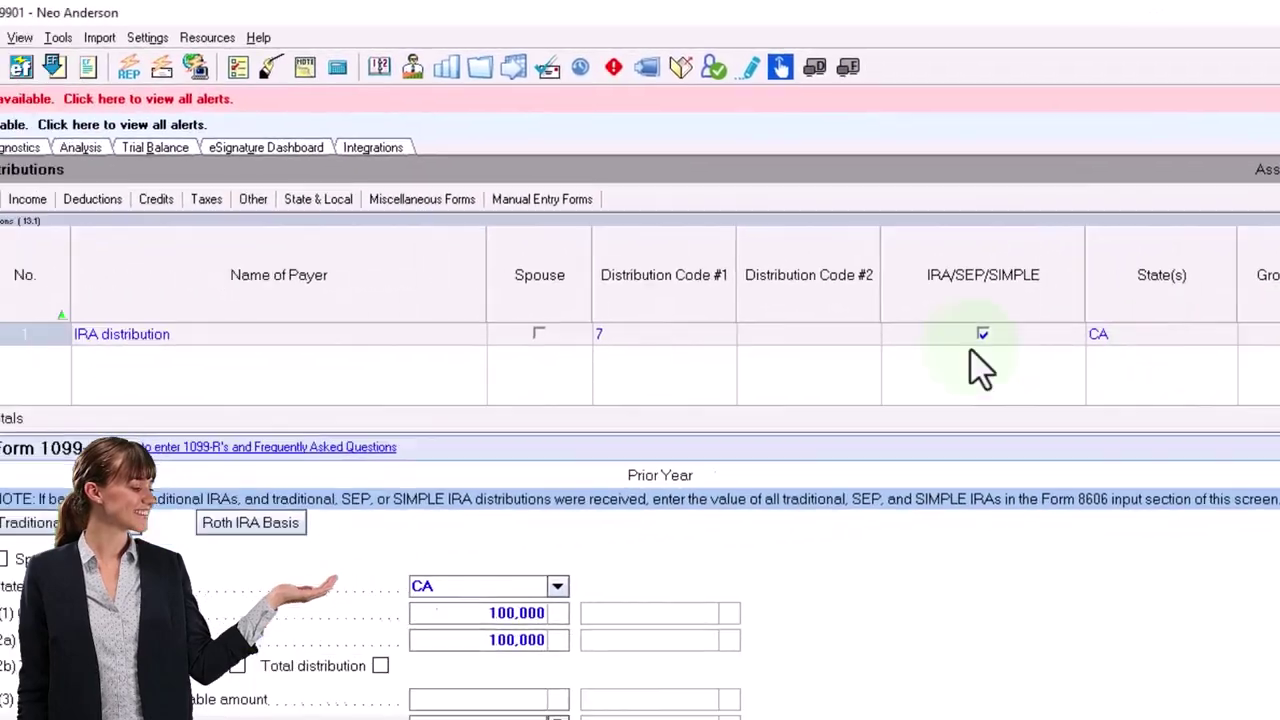
Step: Delete the W-2 1 entry from the Wages, Salaries and Tips screen
{"action": "left_click", "coordinate": [203, 195]}
{"action": "left_click", "coordinate": [230, 211]}
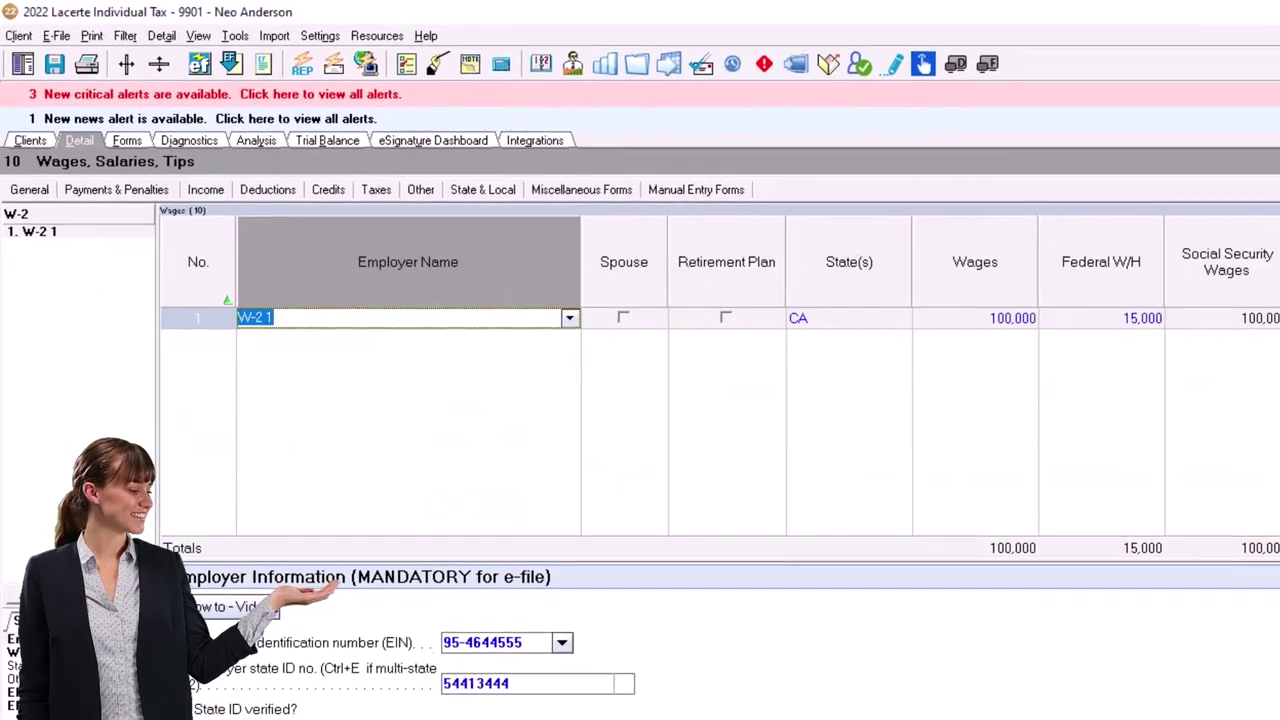
{"action": "left_click", "coordinate": [81, 610]}
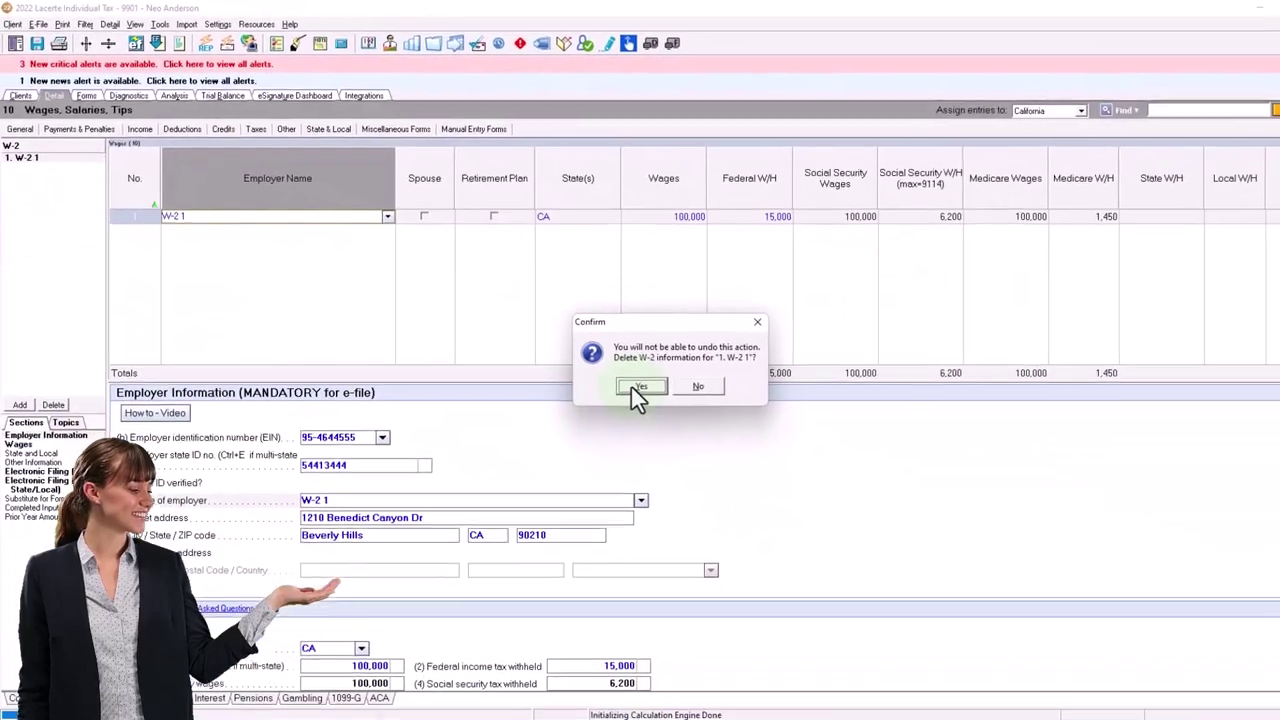
{"action": "left_click", "coordinate": [641, 387]}
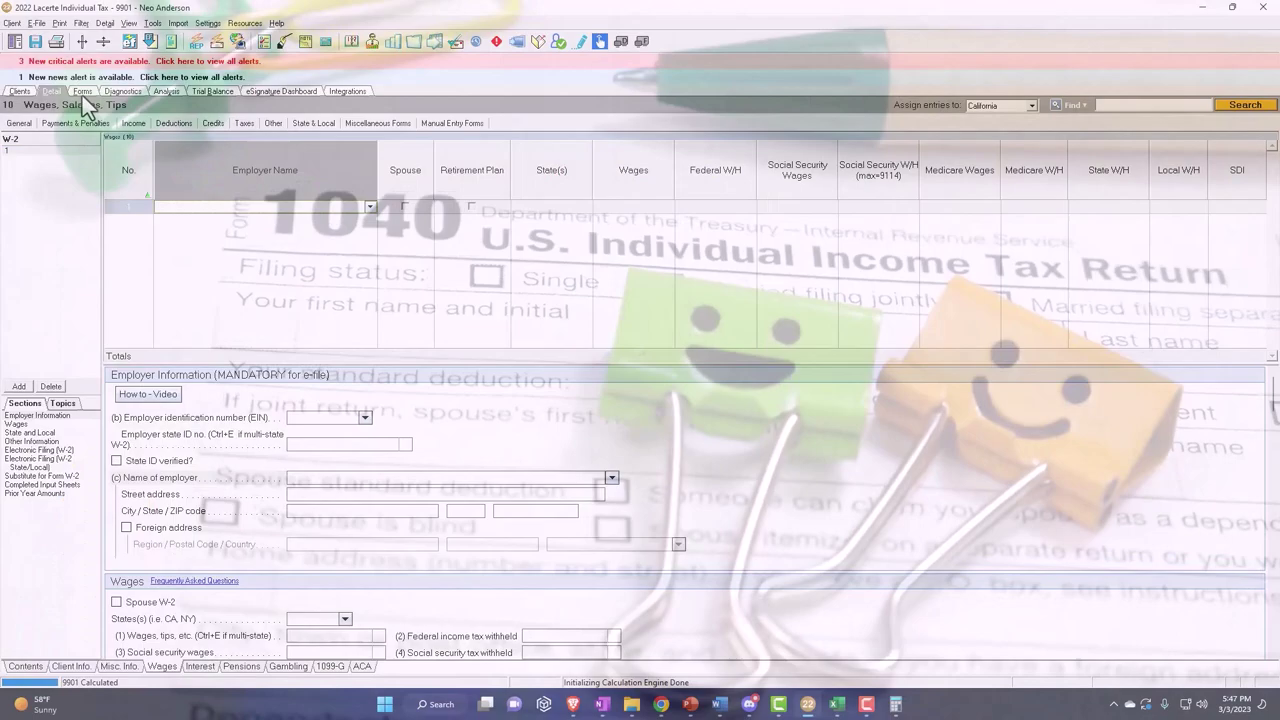
Step: Review Form 1040 showing 100,000 IRA income and AGI and 85,300 taxable income
{"action": "left_click", "coordinate": [82, 91]}
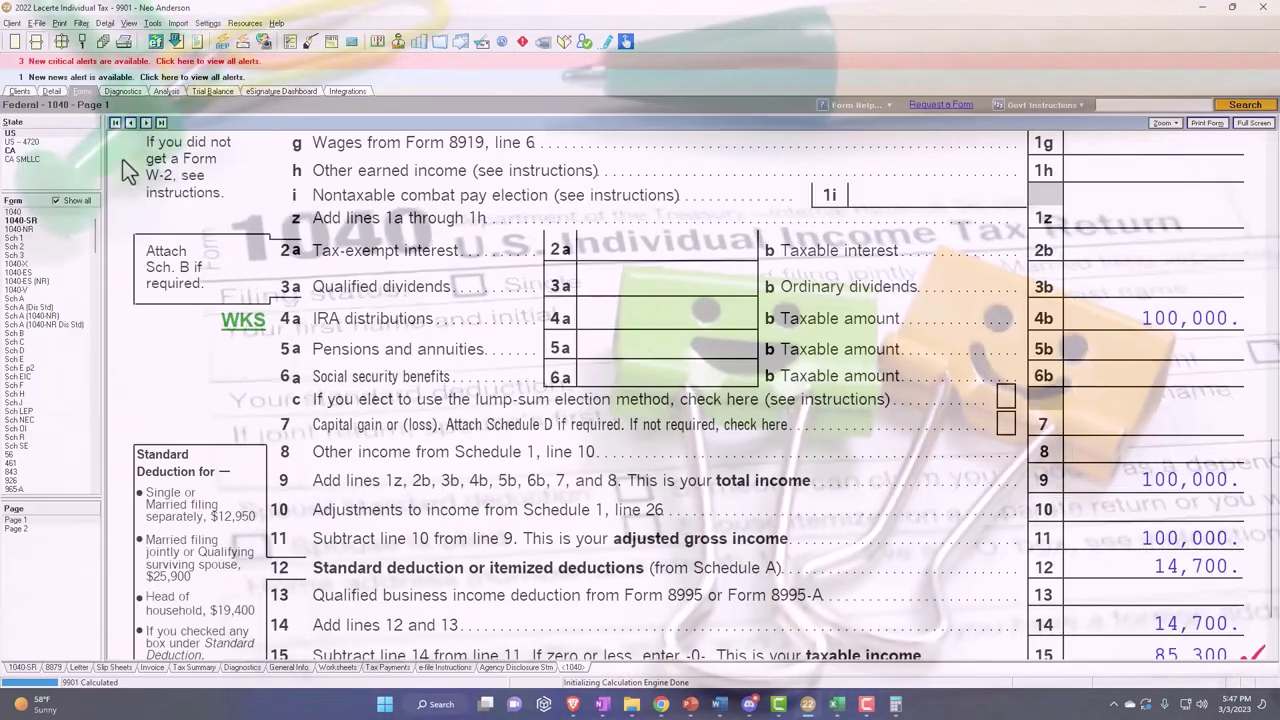
{"action": "scroll", "coordinate": [535, 358], "scroll_direction": "up", "scroll_amount": 4}
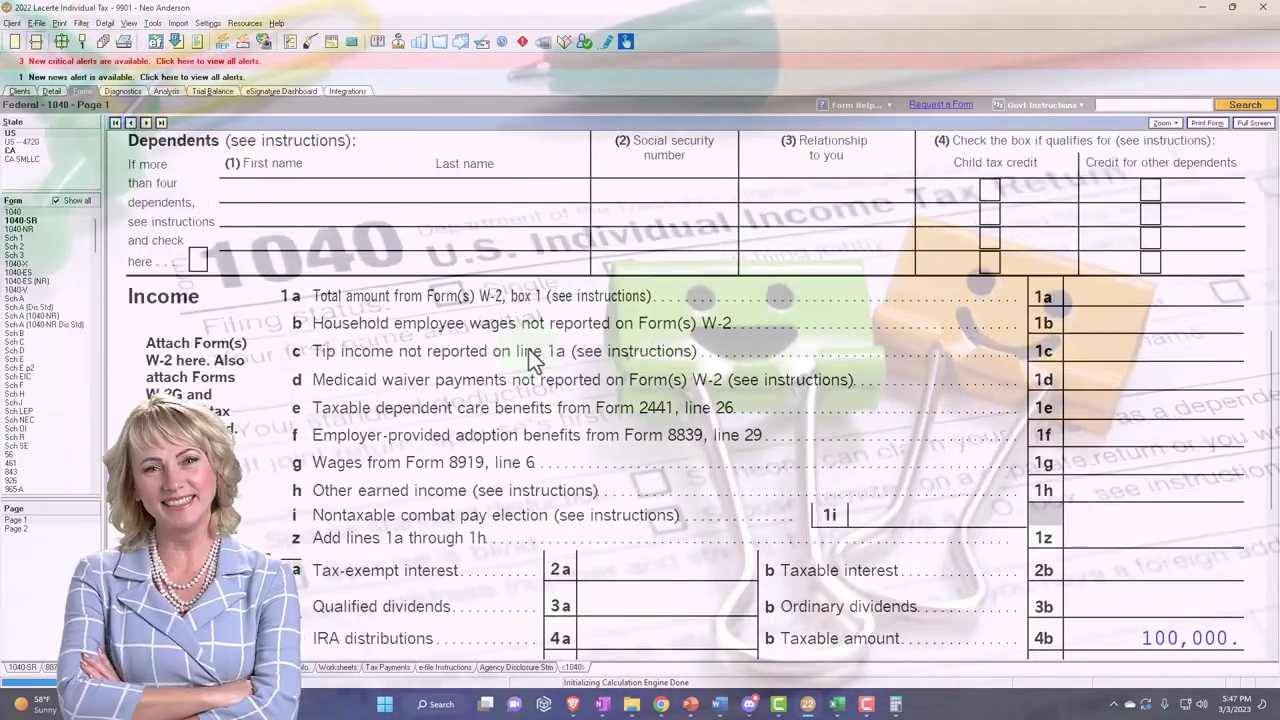
{"action": "scroll", "coordinate": [575, 322], "scroll_direction": "down", "scroll_amount": 6}
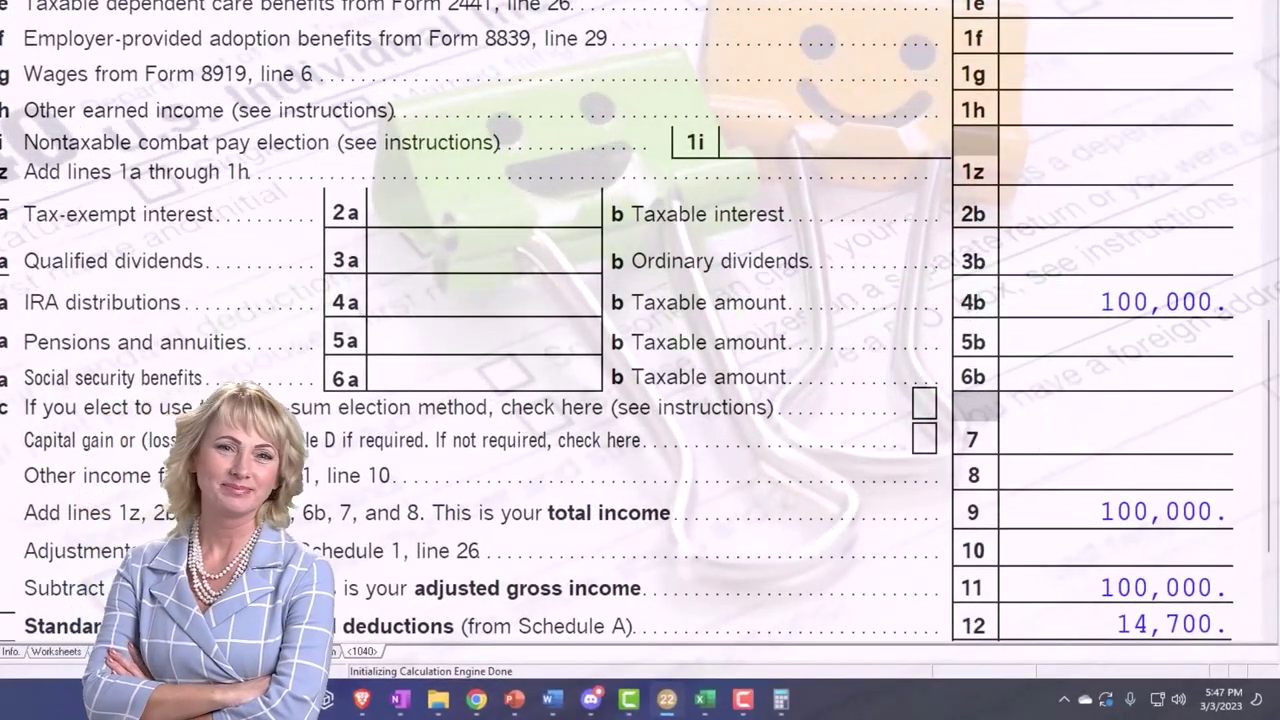
Step: Glance at the 1099-R slide in PowerPoint, then bring up the Excel Tax Formula sheet
{"action": "key", "text": "alt+Tab"}
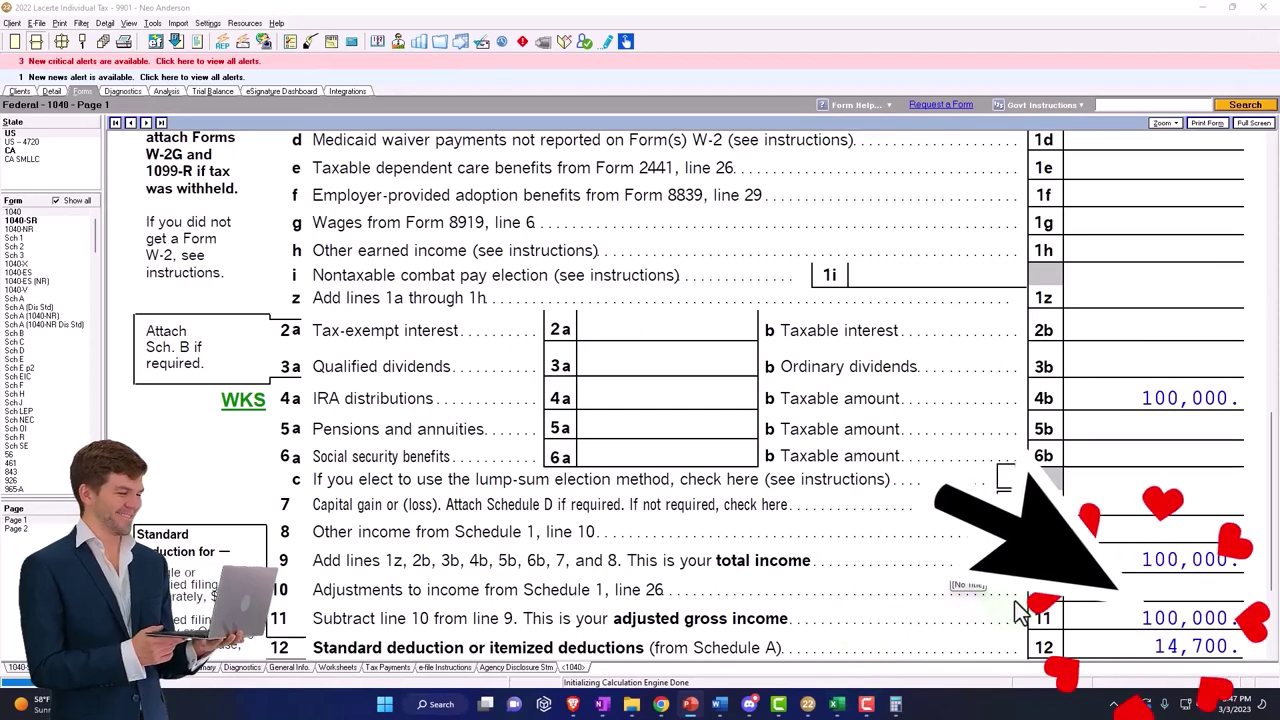
{"action": "scroll", "coordinate": [947, 530], "scroll_direction": "down", "scroll_amount": 4}
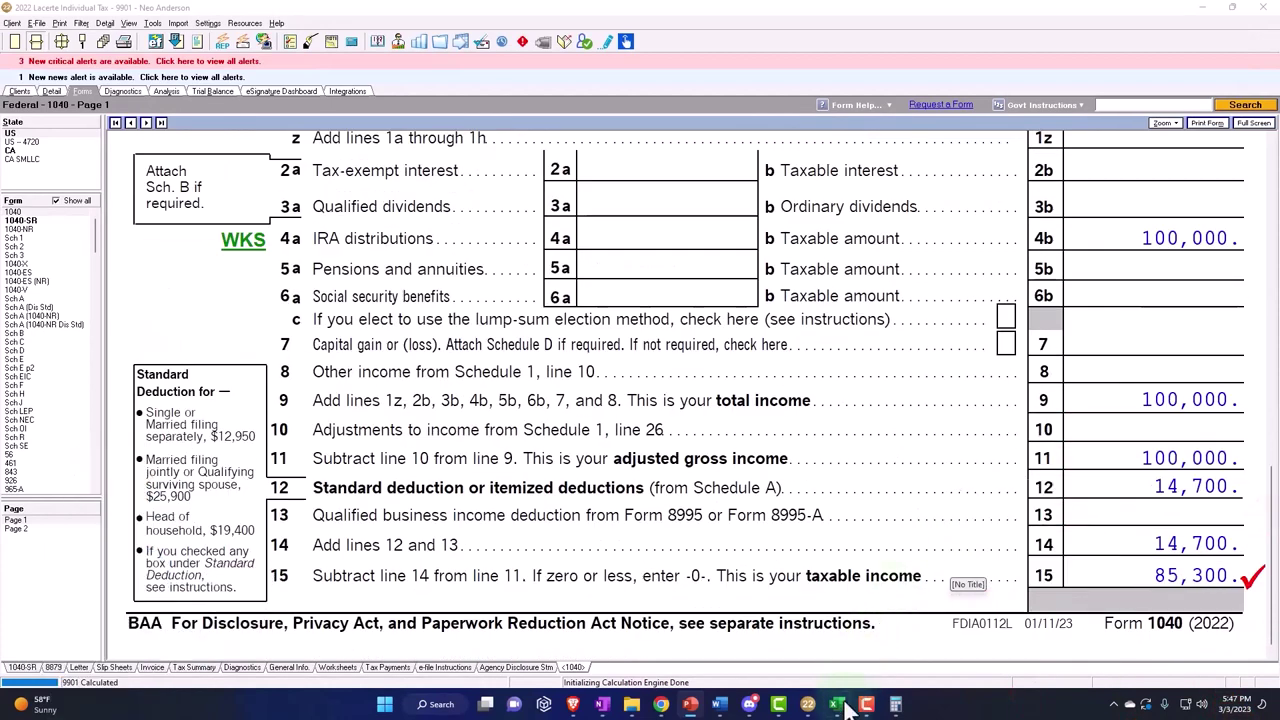
{"action": "left_click", "coordinate": [837, 704]}
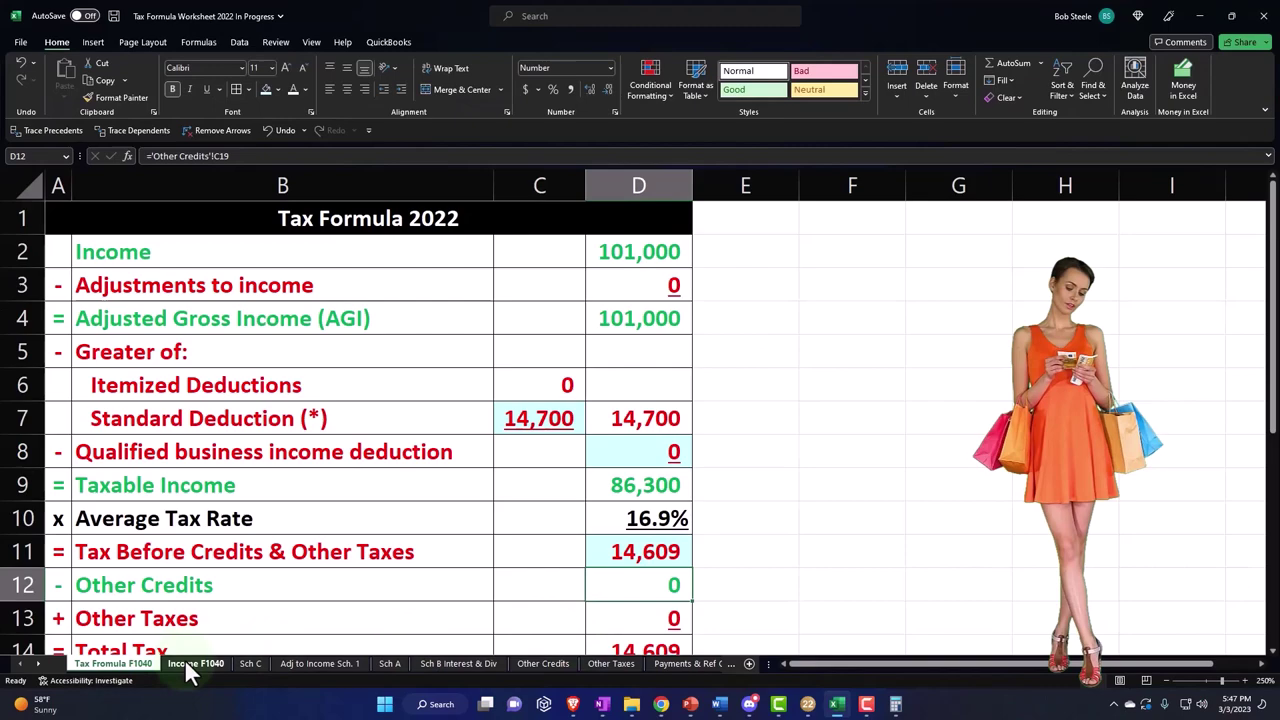
Step: Enter 100,000 as the IRA 1 distribution on the Income F1040 sheet
{"action": "left_click", "coordinate": [186, 661]}
{"action": "scroll", "coordinate": [438, 400], "scroll_direction": "up", "scroll_amount": 5}
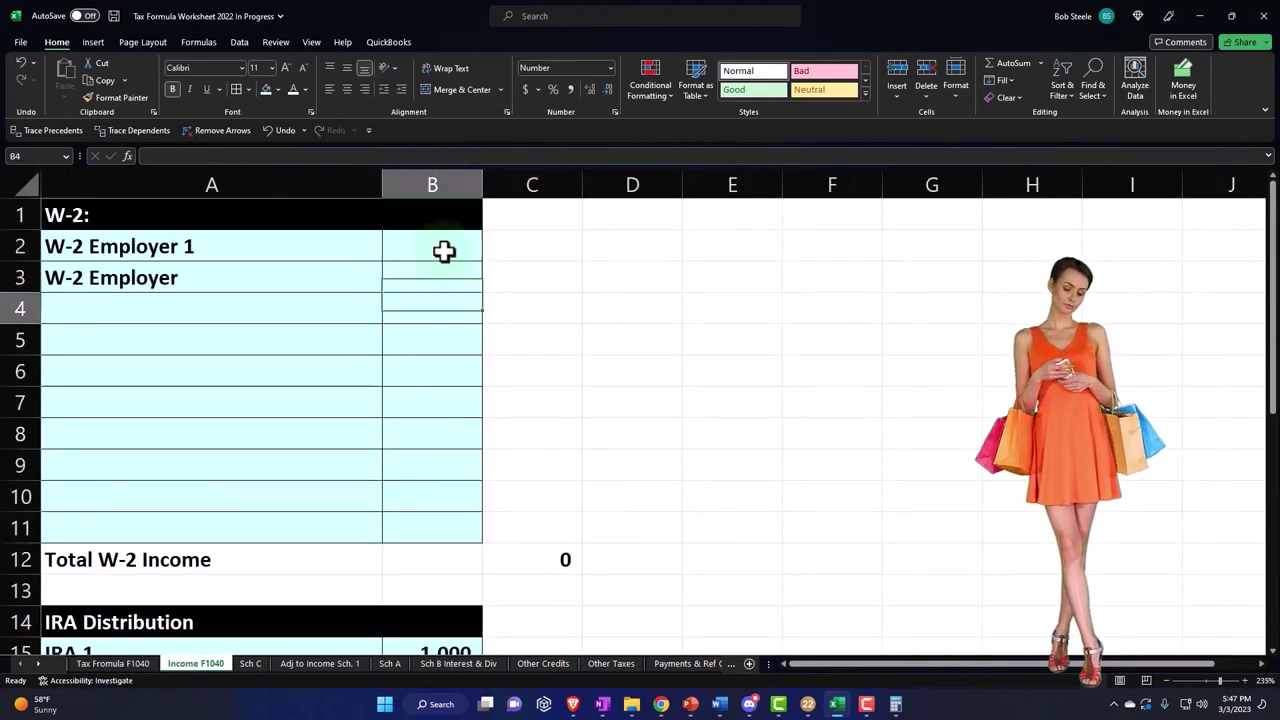
{"action": "scroll", "coordinate": [444, 251], "scroll_direction": "down", "scroll_amount": 3}
{"action": "key", "text": "ctrl+Down"}
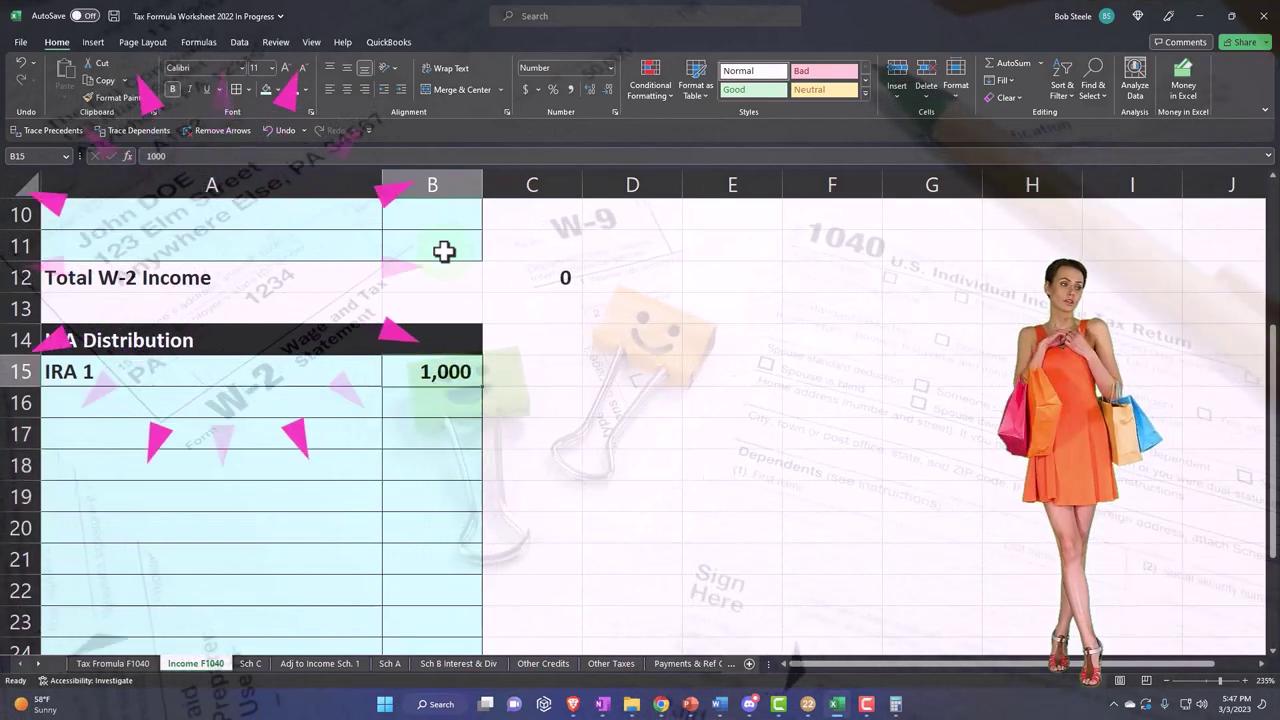
{"action": "type", "text": "100,0"}
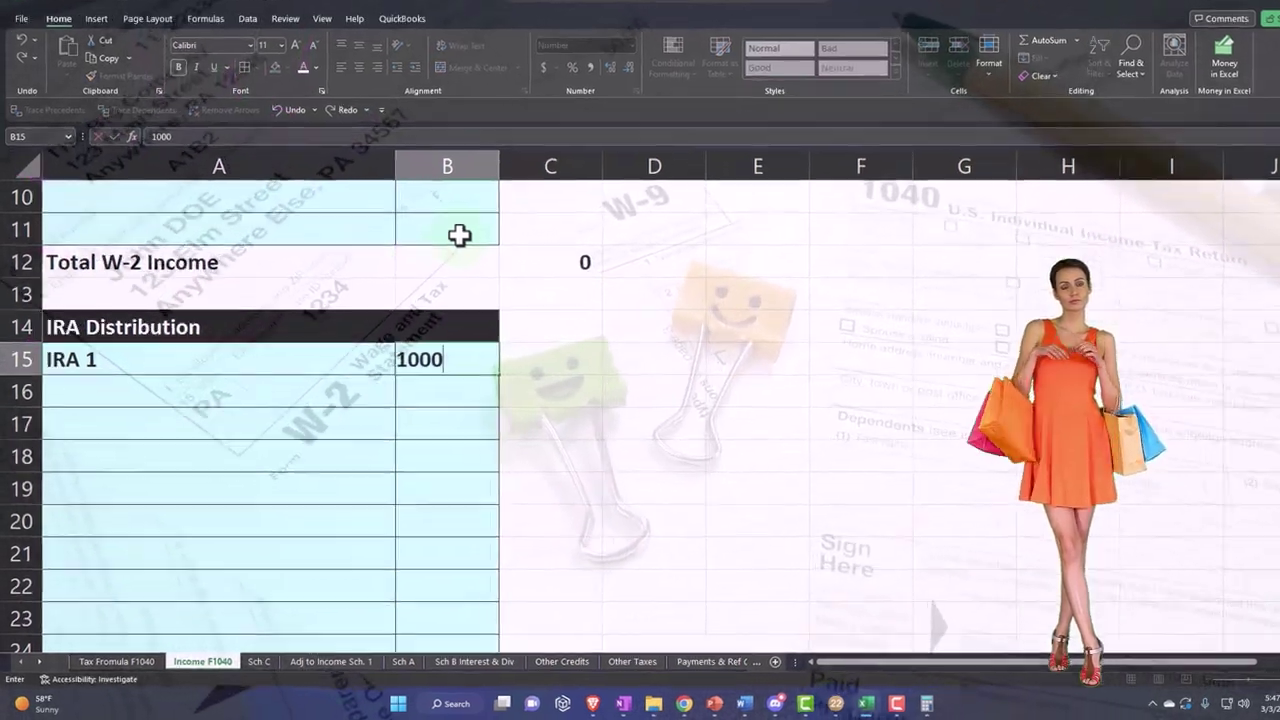
{"action": "type", "text": "00"}
{"action": "key", "text": "Return"}
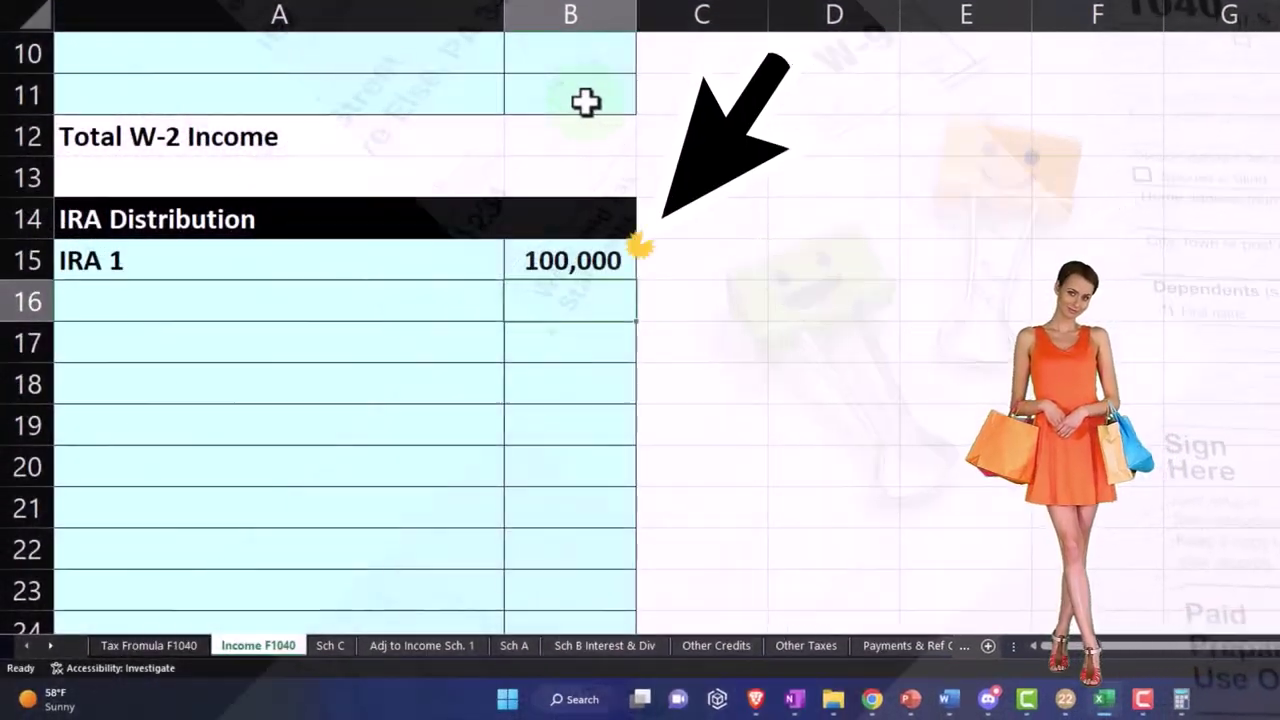
Step: Check the Tax Formula F1040 sheet showing 100,000 income and 85,300 taxable income
{"action": "left_click", "coordinate": [172, 645]}
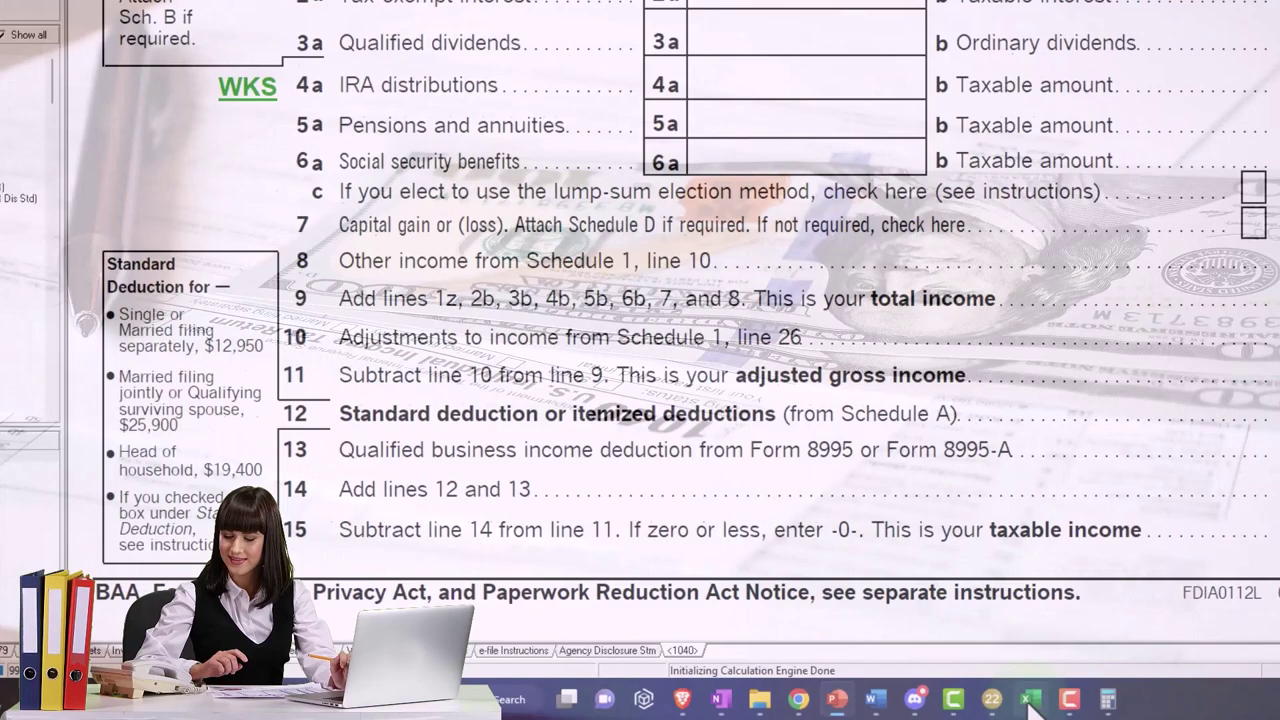
{"action": "scroll", "coordinate": [640, 360], "scroll_direction": "down", "scroll_amount": 5}
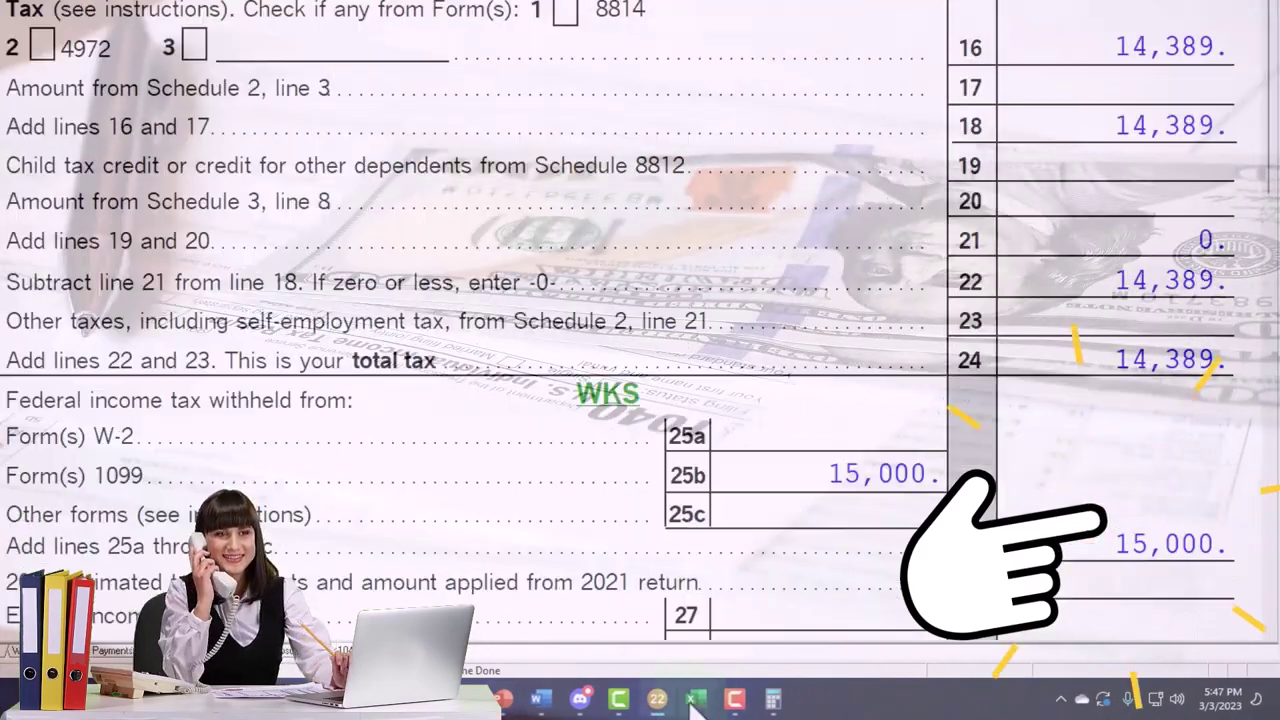
{"action": "left_click", "coordinate": [696, 698]}
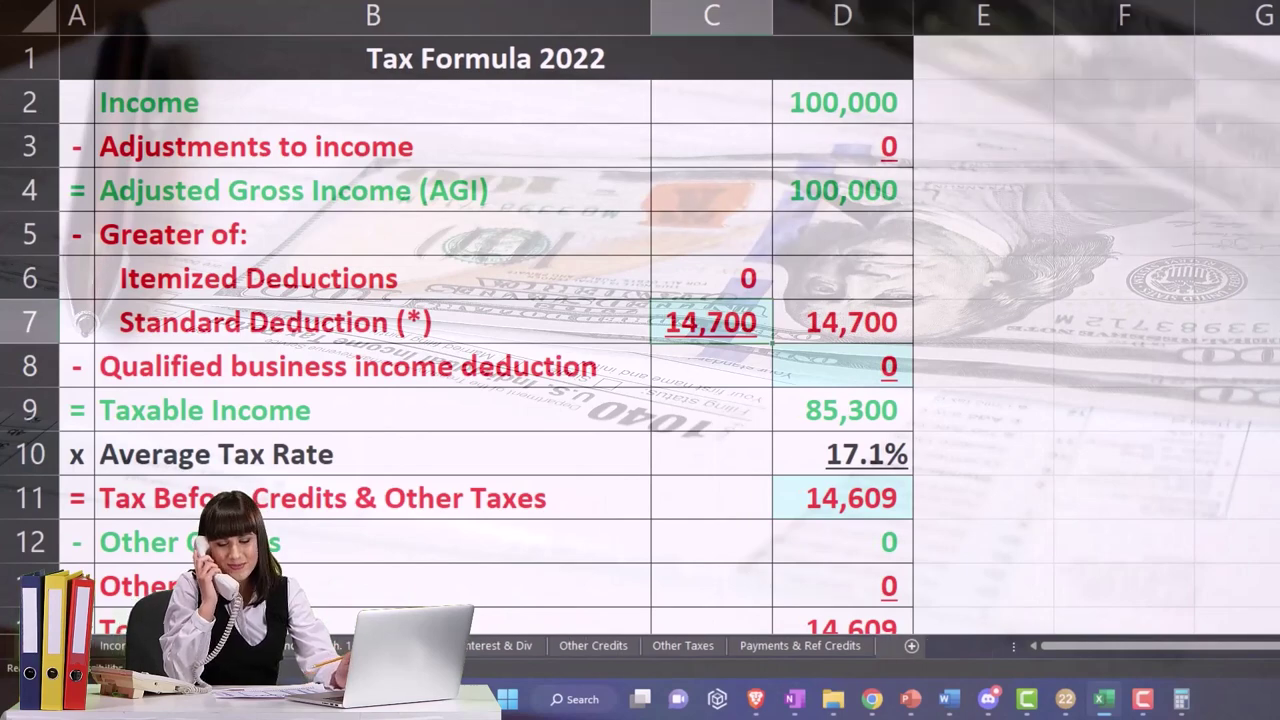
Step: Insert blank rows below the W-2 total on the Payments & Ref Credits sheet
{"action": "left_click", "coordinate": [800, 650]}
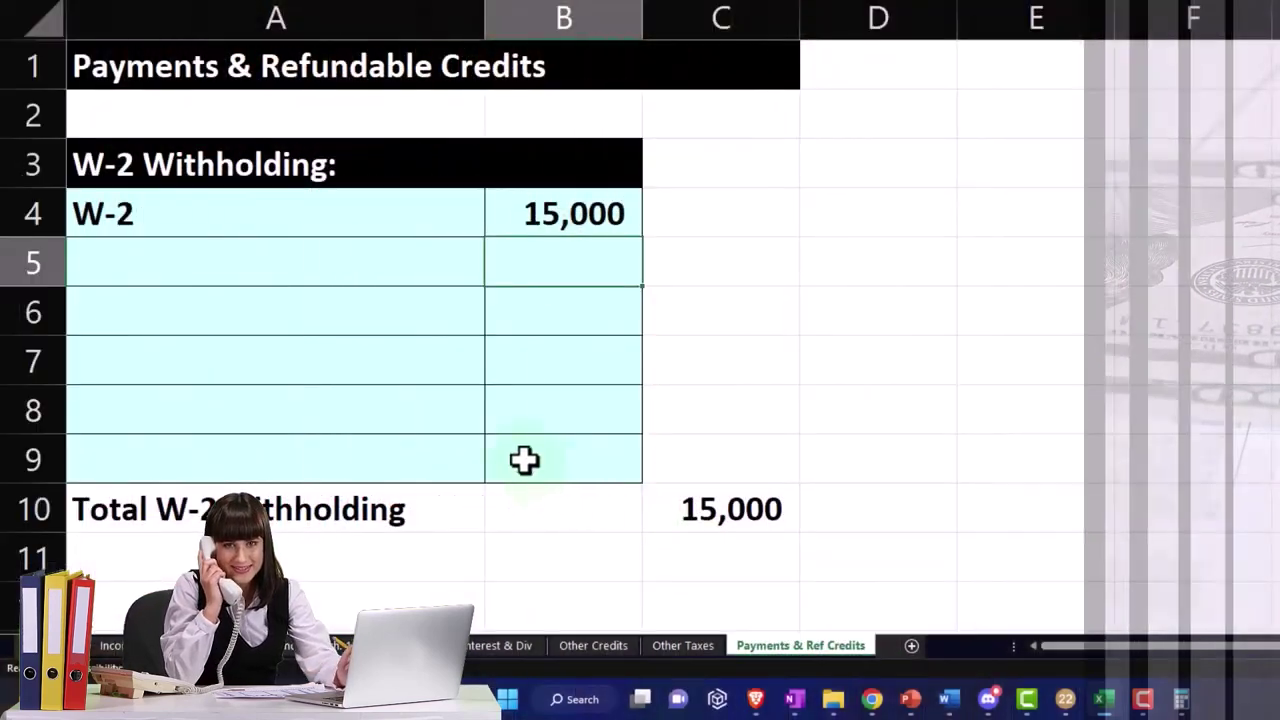
{"action": "scroll", "coordinate": [517, 455], "scroll_direction": "down", "scroll_amount": 2}
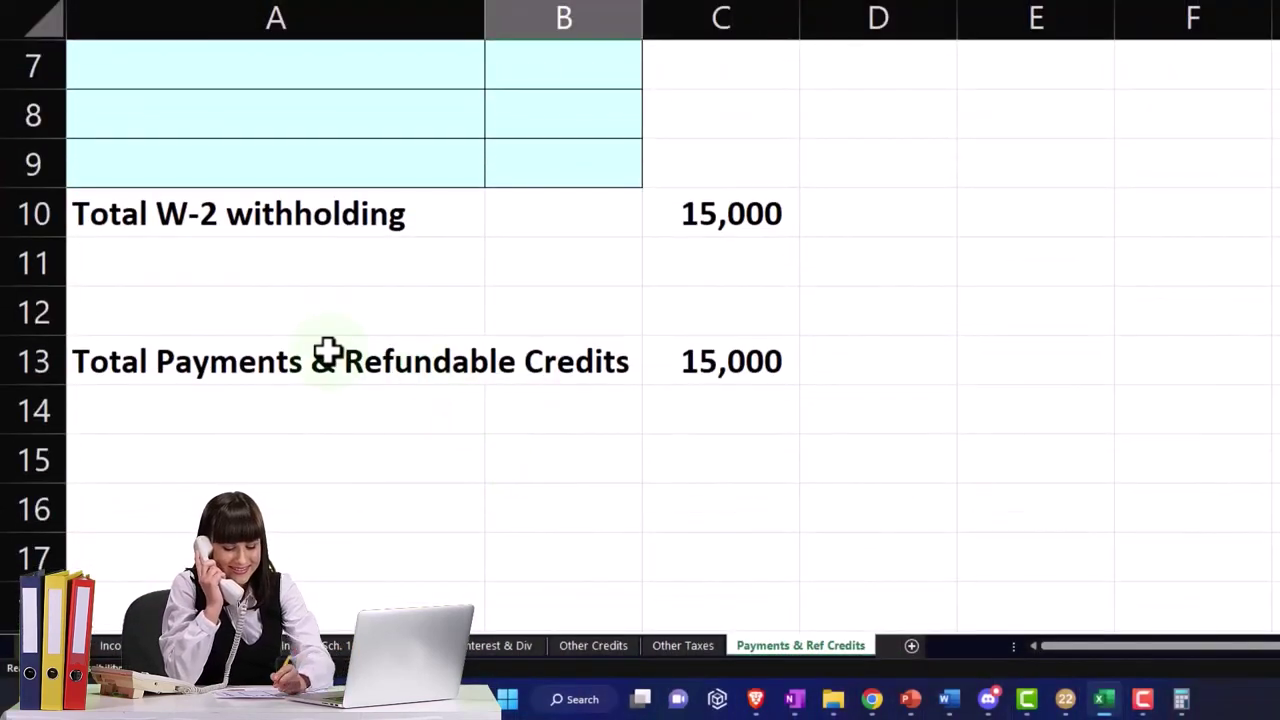
{"action": "left_click", "coordinate": [38, 312]}
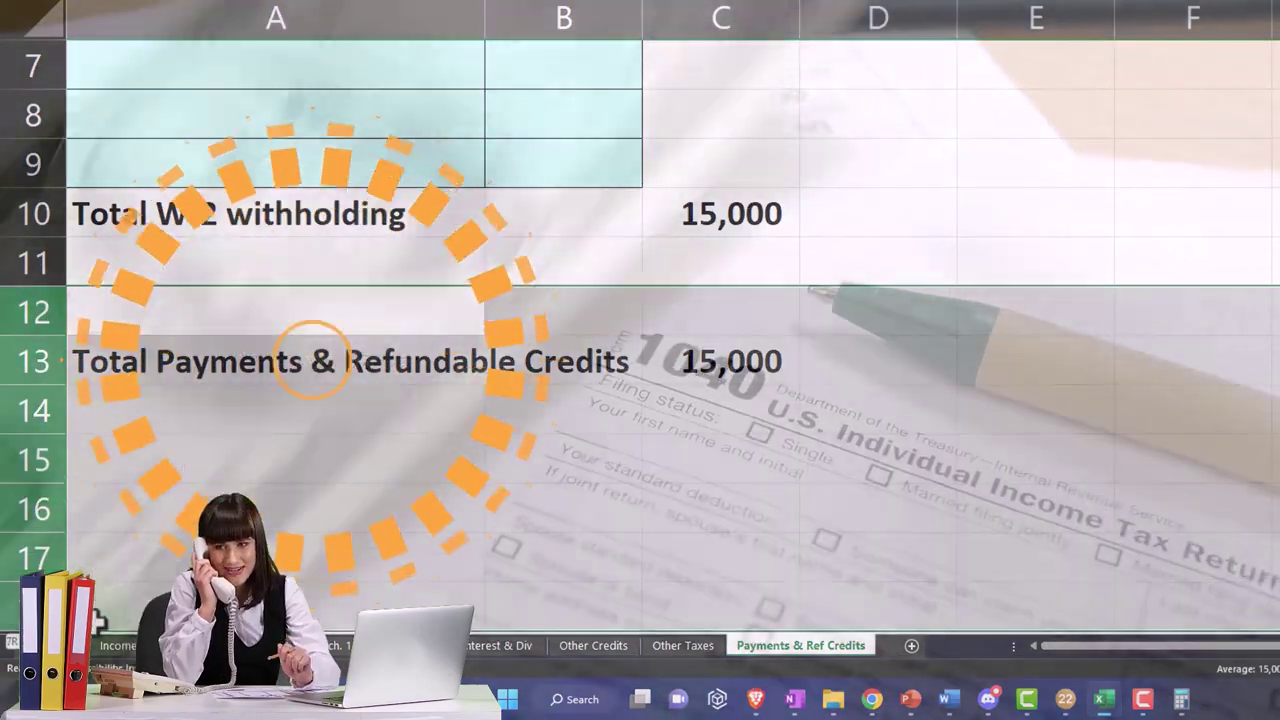
{"action": "scroll", "coordinate": [71, 466], "scroll_direction": "down", "scroll_amount": 2}
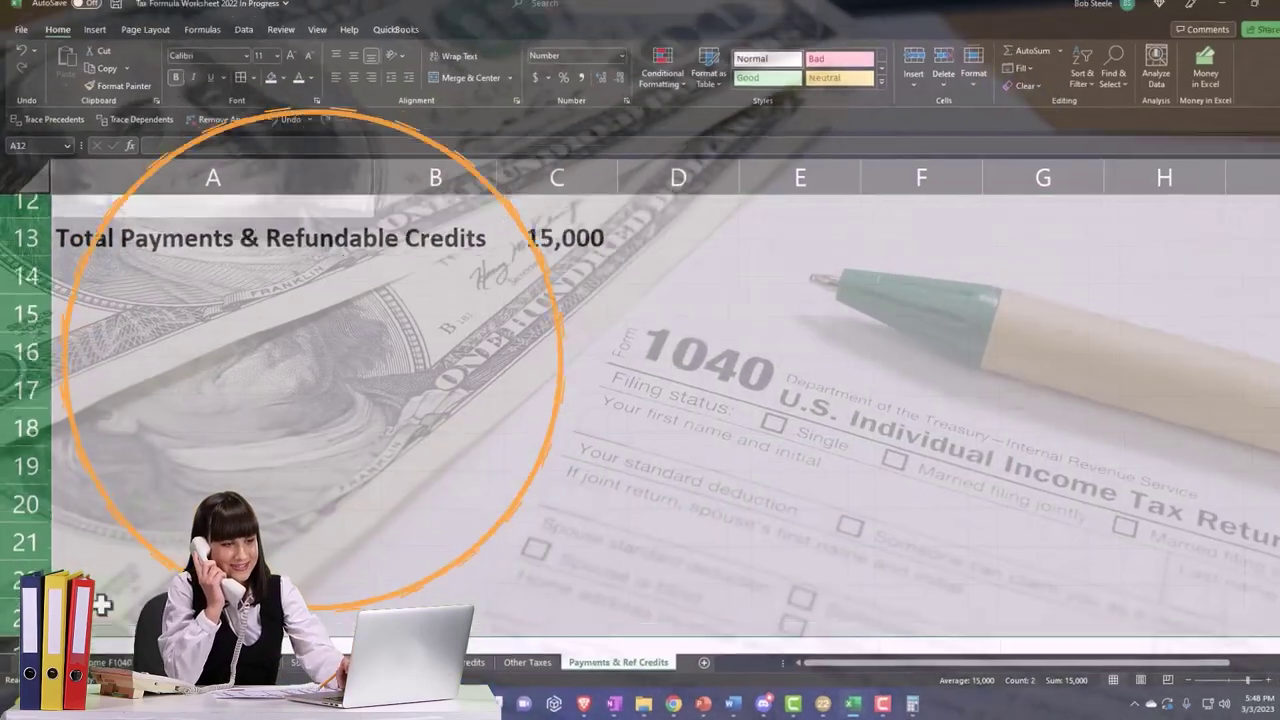
{"action": "right_click", "coordinate": [158, 526]}
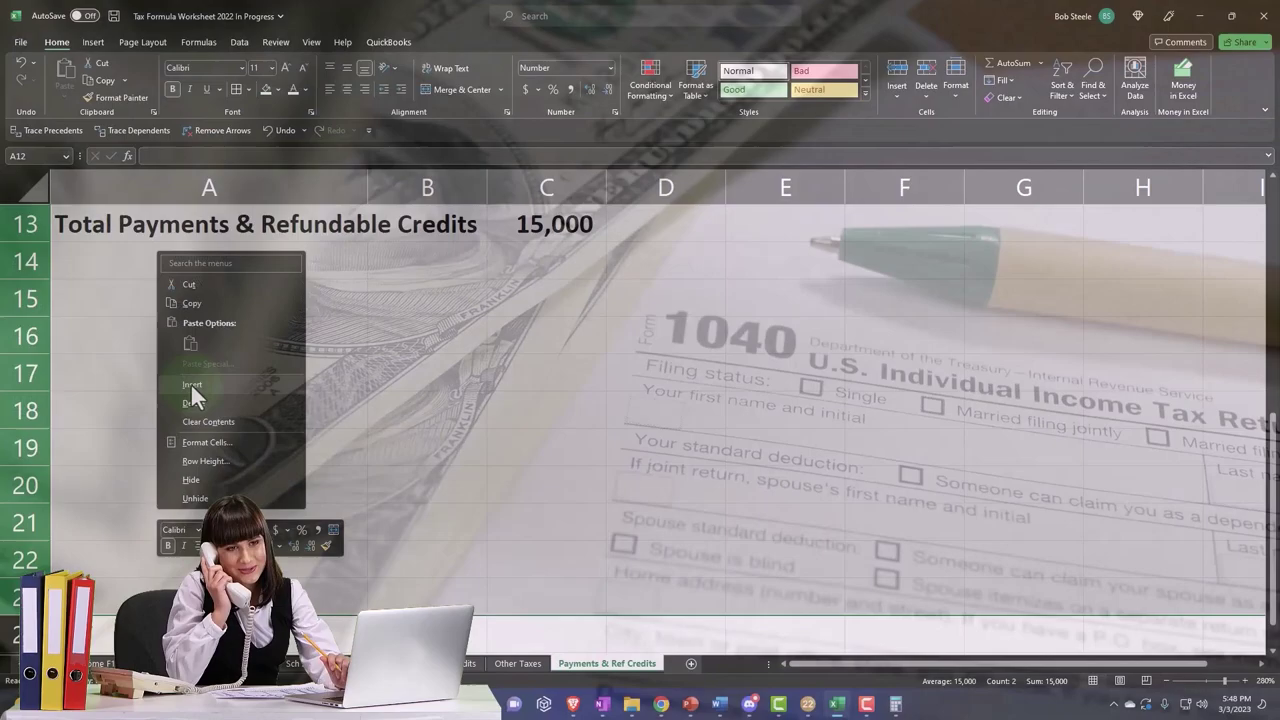
{"action": "left_click", "coordinate": [191, 384]}
{"action": "scroll", "coordinate": [203, 420], "scroll_direction": "up", "scroll_amount": 3}
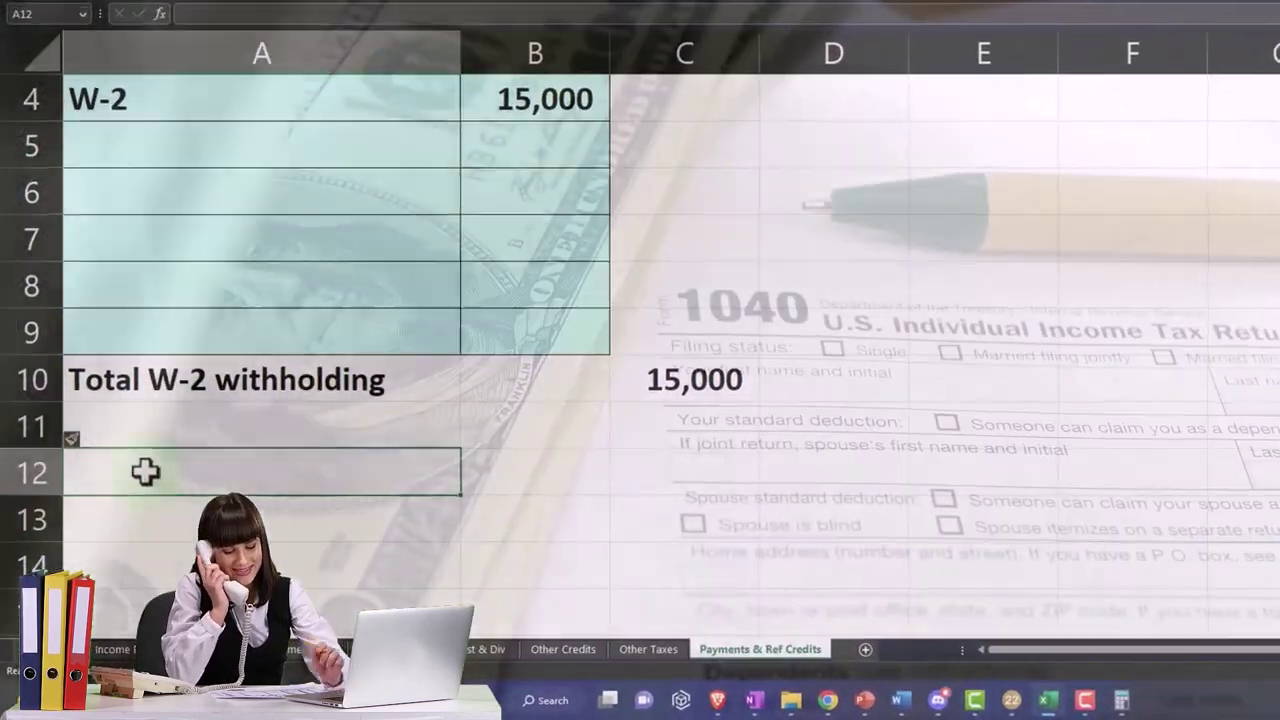
Step: Add a black-filled '1099 R Withholding' heading in A12 and clear the W-2 withholding amount
{"action": "left_click", "coordinate": [115, 543]}
{"action": "type", "text": "Wi"}
{"action": "key", "text": "BackSpace"}
{"action": "key", "text": "BackSpace"}
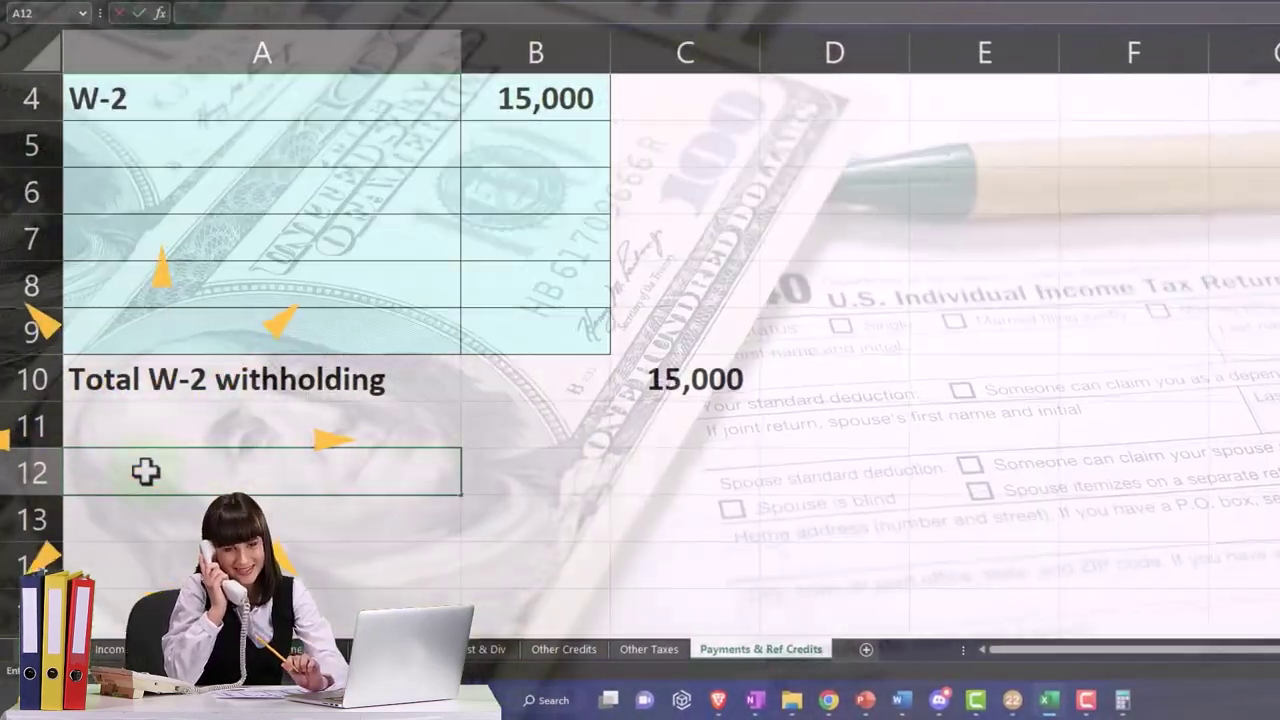
{"action": "type", "text": "1"}
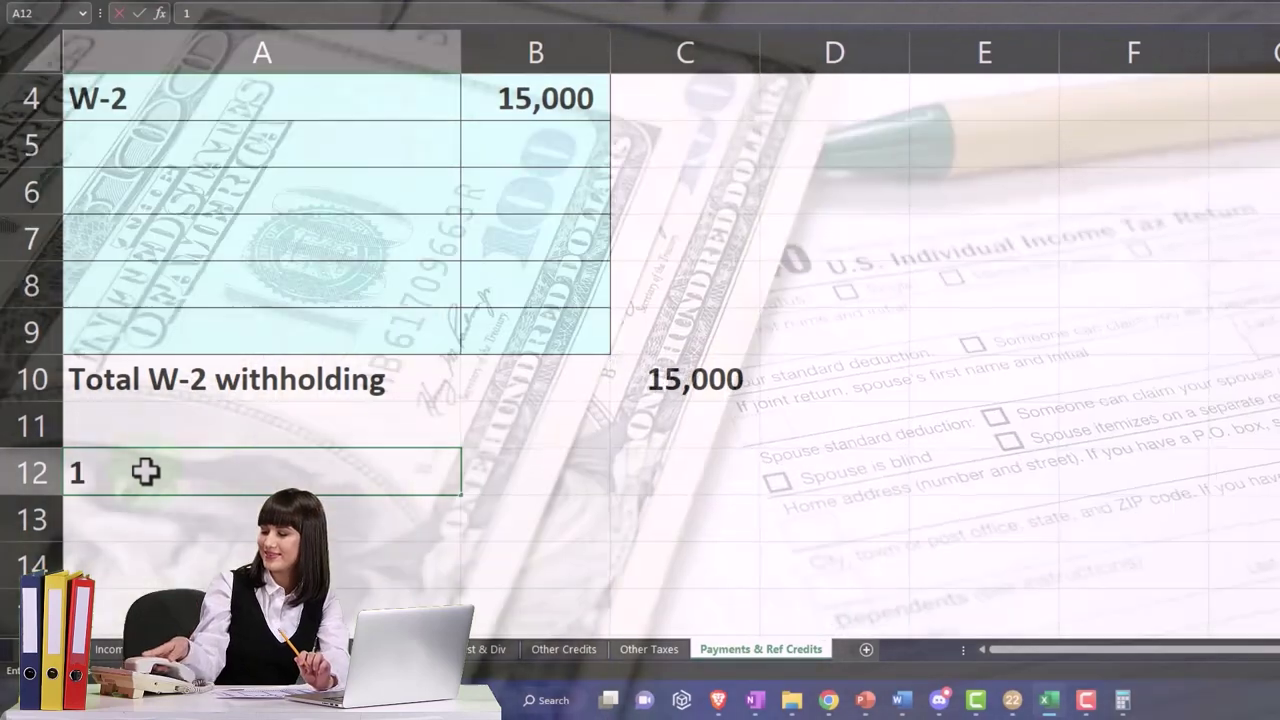
{"action": "type", "text": "099 R WIthholding"}
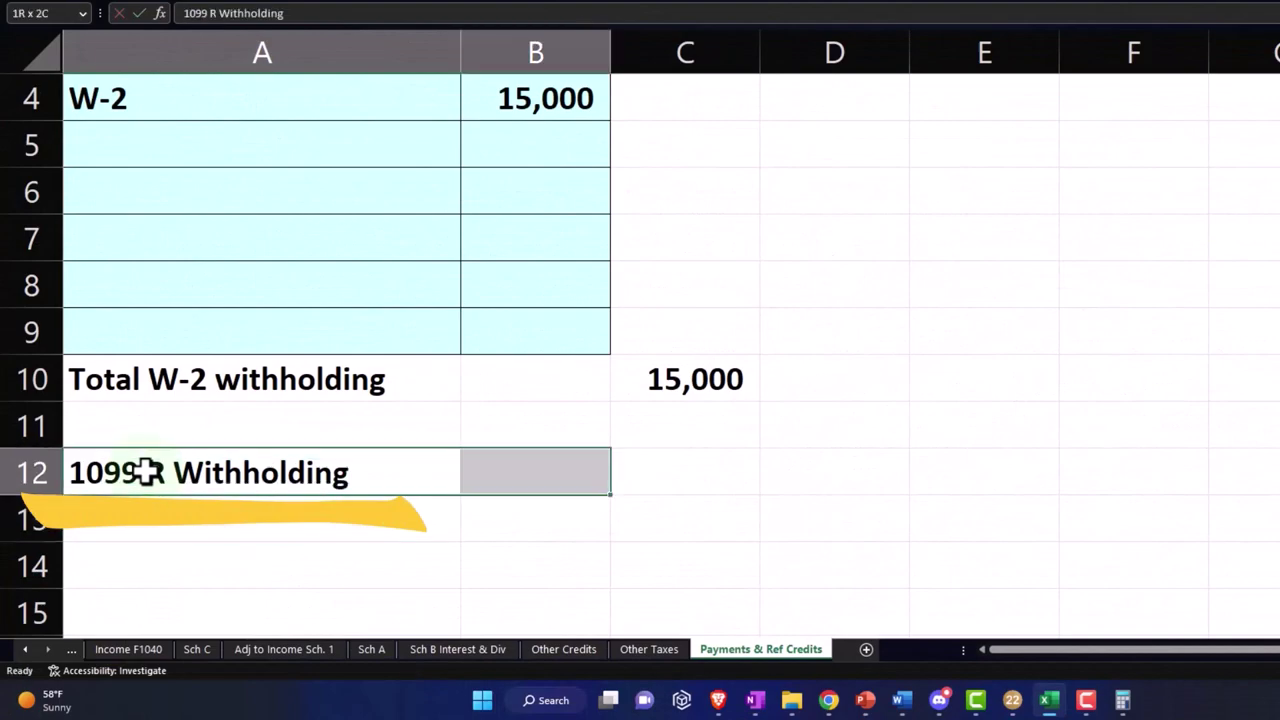
{"action": "left_click", "coordinate": [306, 19]}
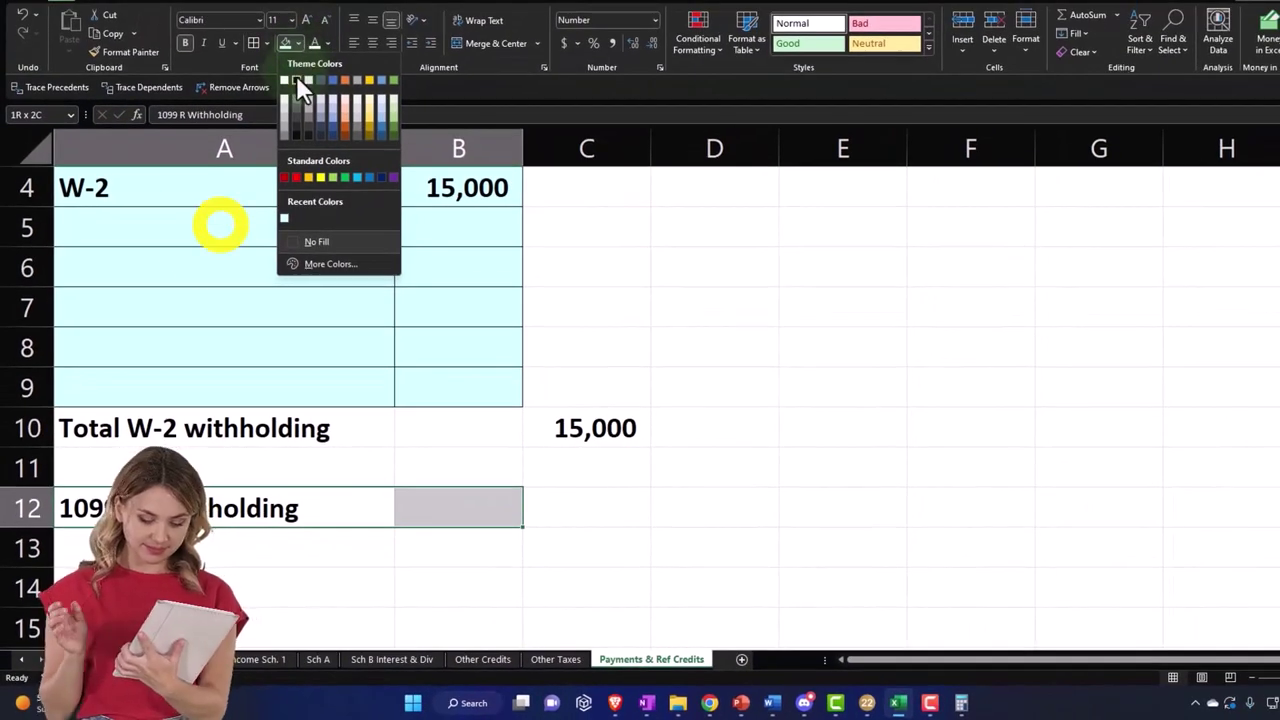
{"action": "left_click", "coordinate": [297, 80]}
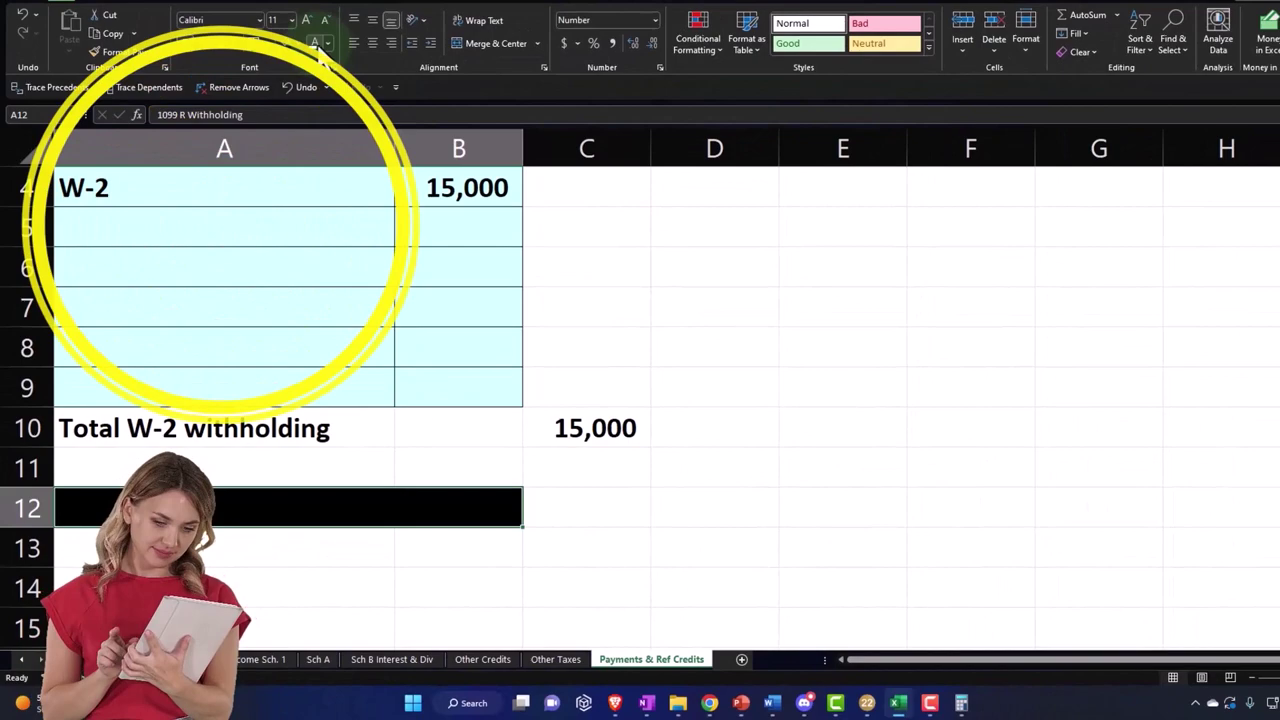
{"action": "key", "text": "Delete"}
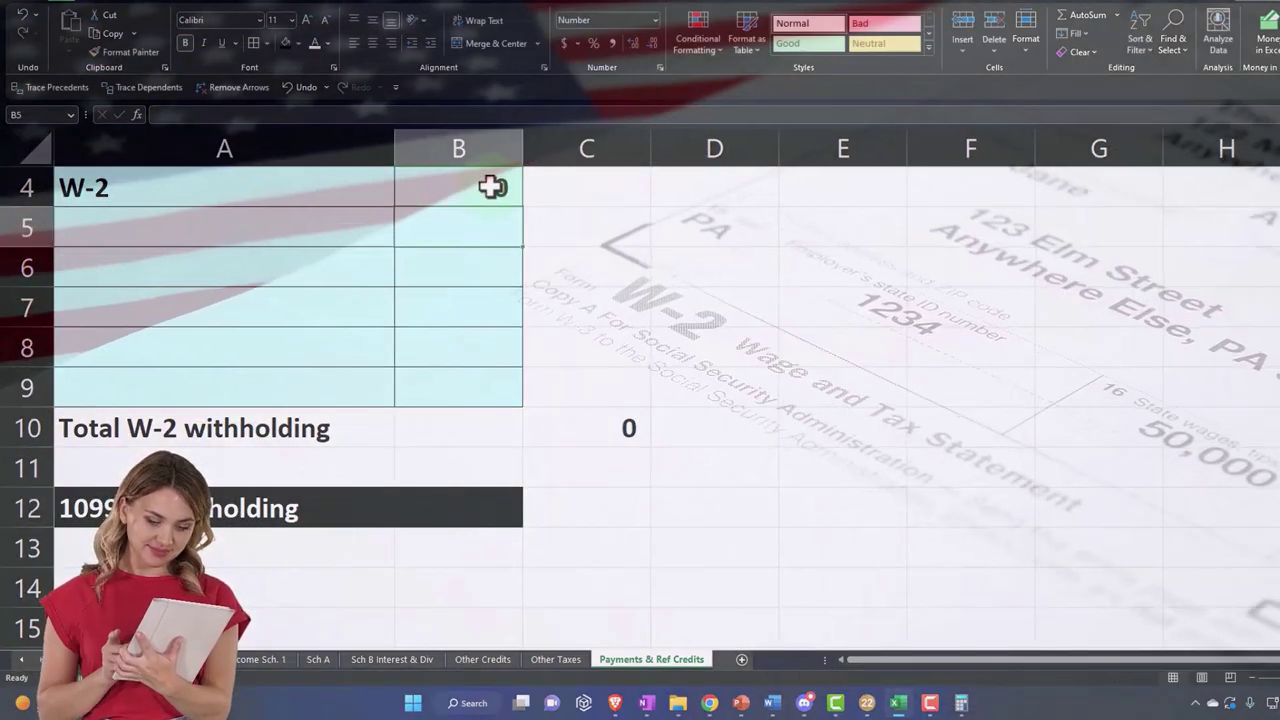
Step: Give A13:B20 all borders and a light cyan fill for the 1099-R entries
{"action": "scroll", "coordinate": [492, 187], "scroll_direction": "down", "scroll_amount": 3}
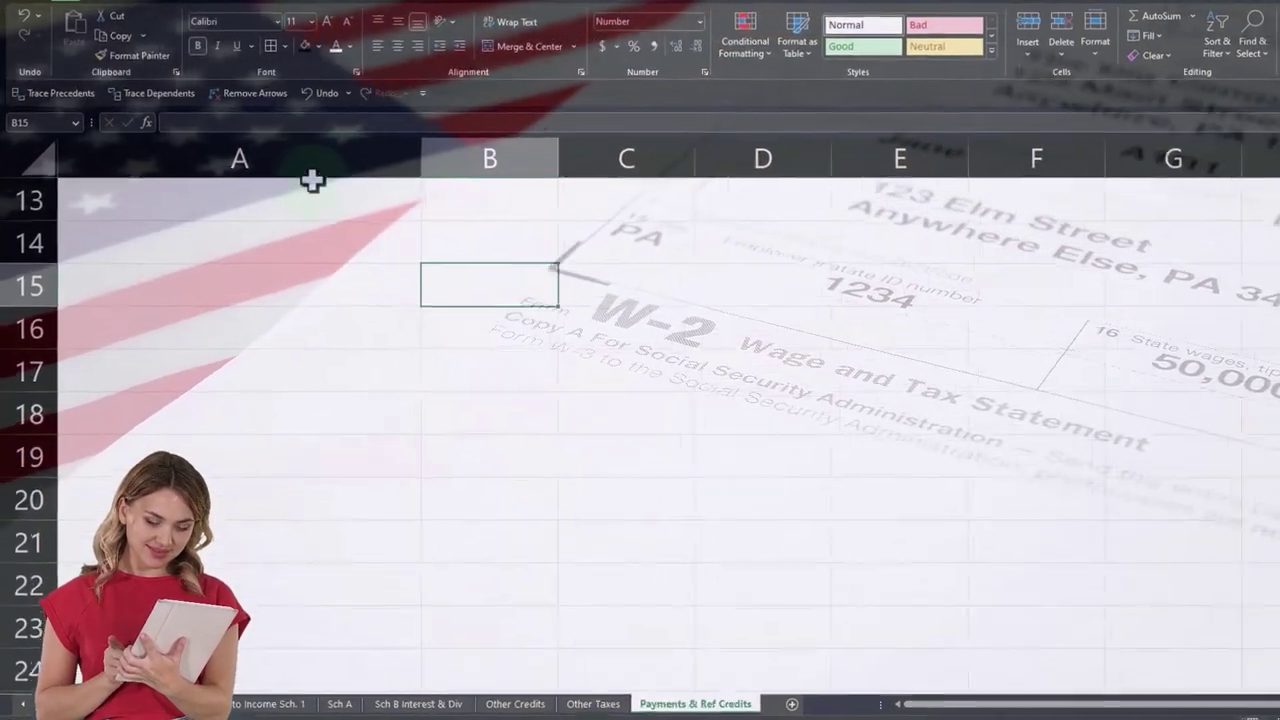
{"action": "scroll", "coordinate": [314, 177], "scroll_direction": "up", "scroll_amount": 1}
{"action": "left_click_drag", "start_coordinate": [286, 306], "coordinate": [345, 378]}
{"action": "left_click_drag", "start_coordinate": [398, 437], "coordinate": [517, 703]}
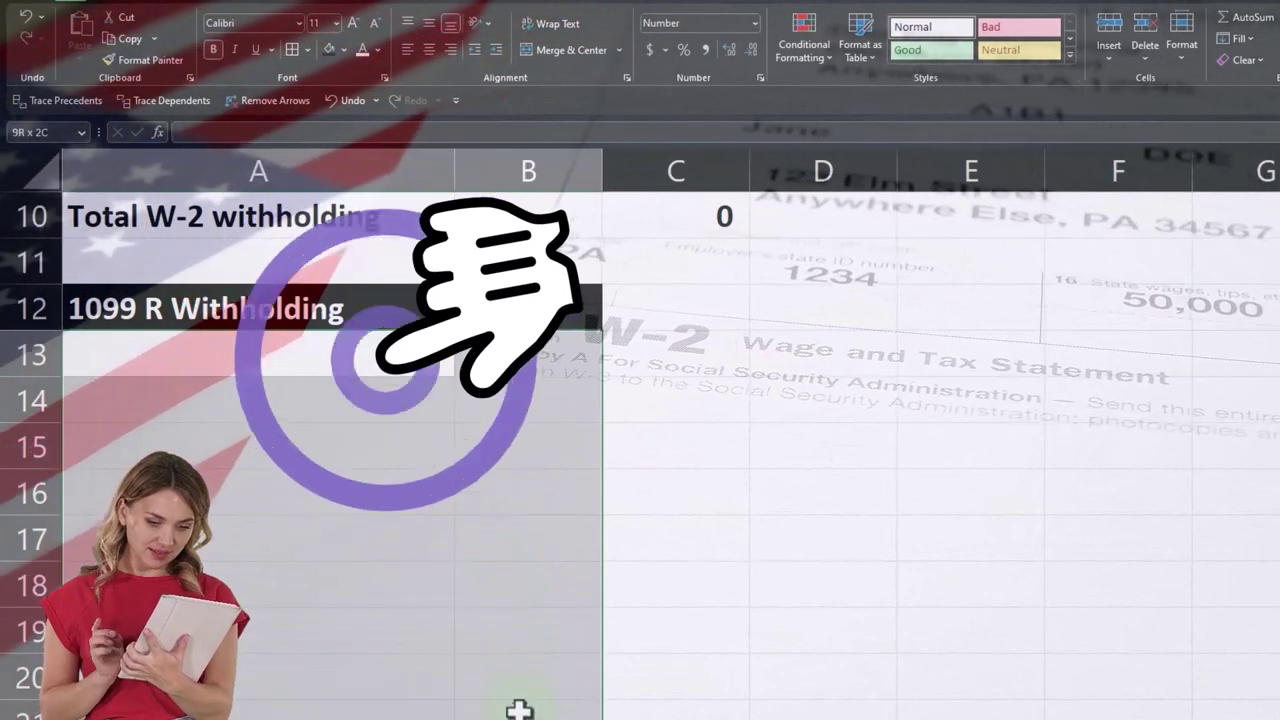
{"action": "left_click", "coordinate": [300, 49]}
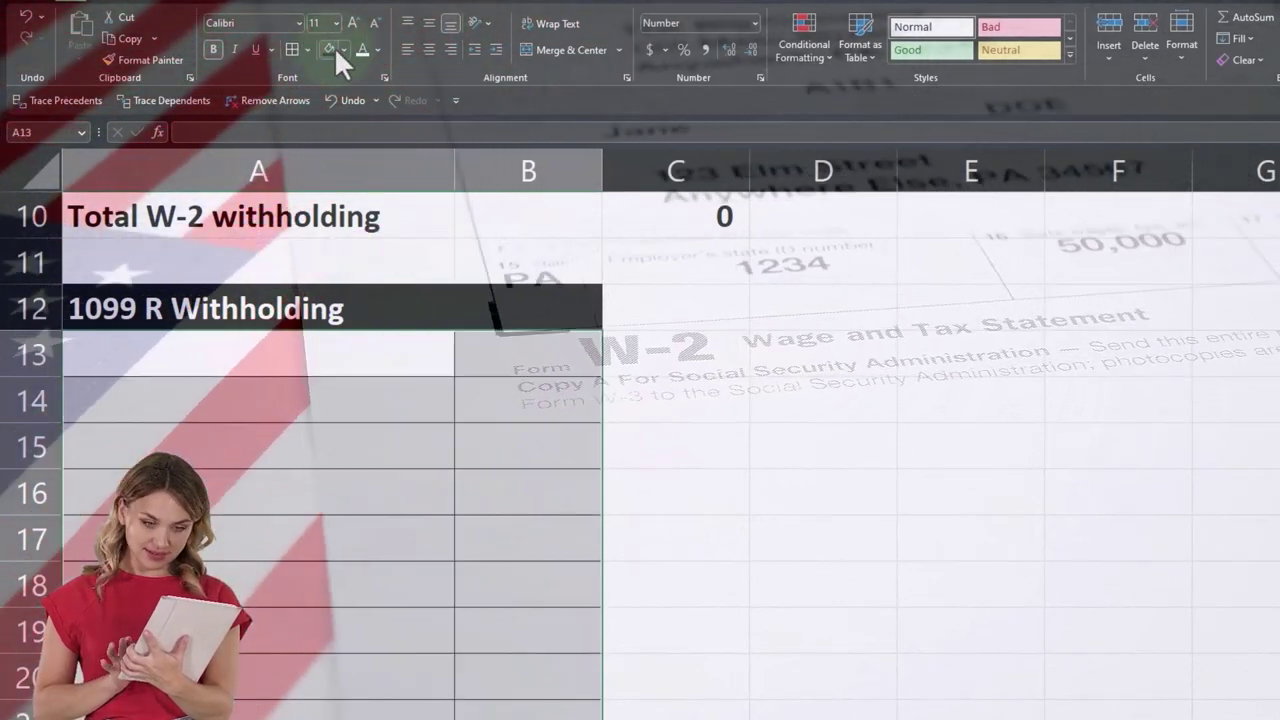
{"action": "left_click", "coordinate": [343, 49]}
{"action": "left_click", "coordinate": [327, 251]}
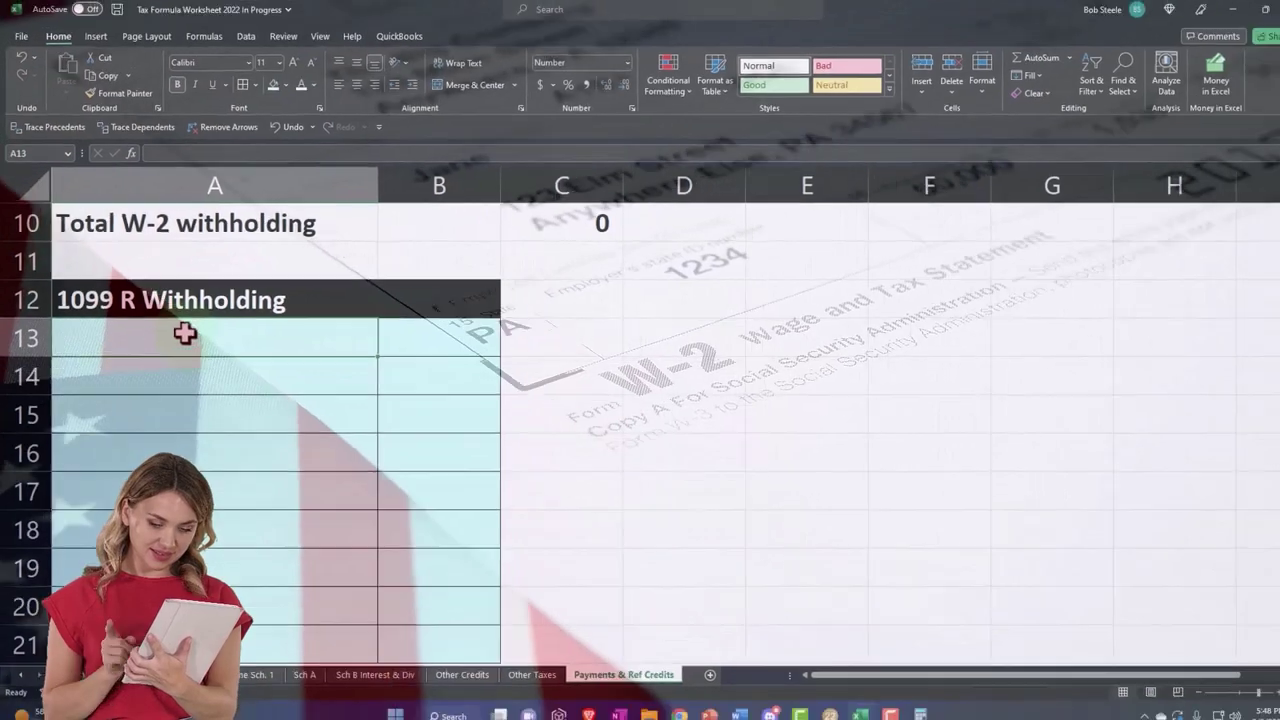
Step: Label A13 '1099 R 1' and start entering its amount in B13
{"action": "type", "text": "1099 R 1"}
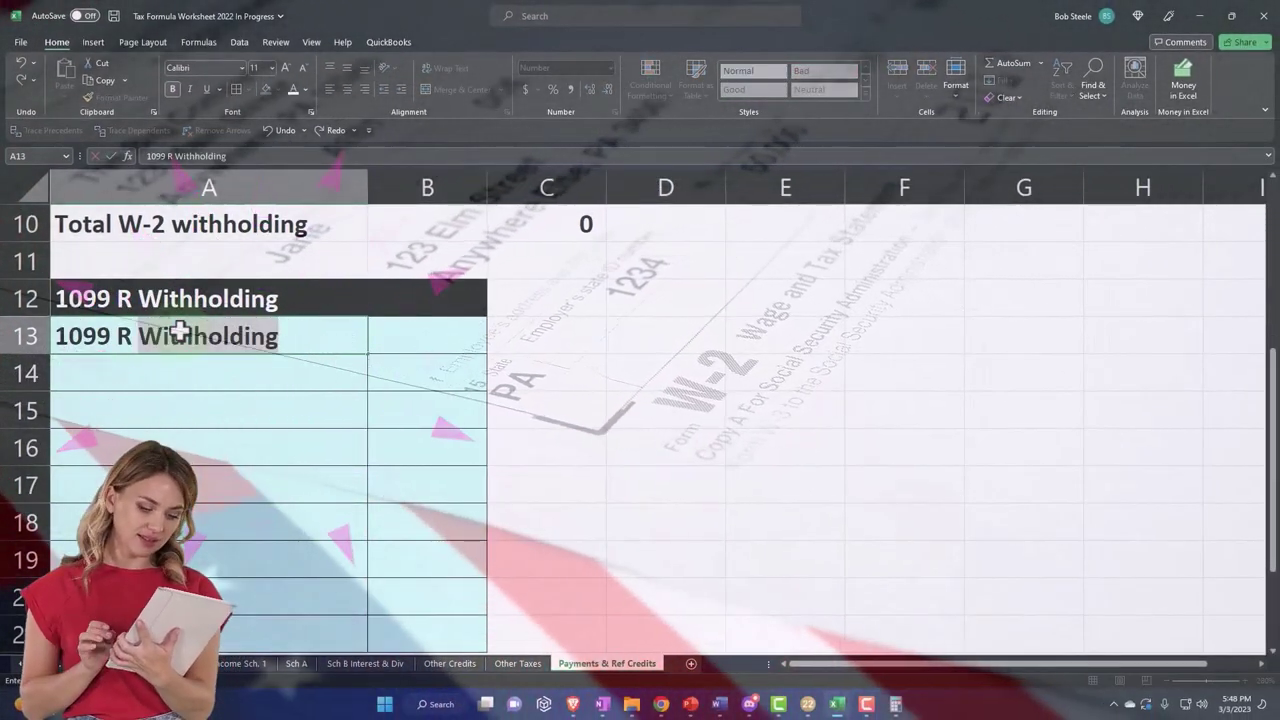
{"action": "key", "text": "Tab"}
{"action": "type", "text": "150"}
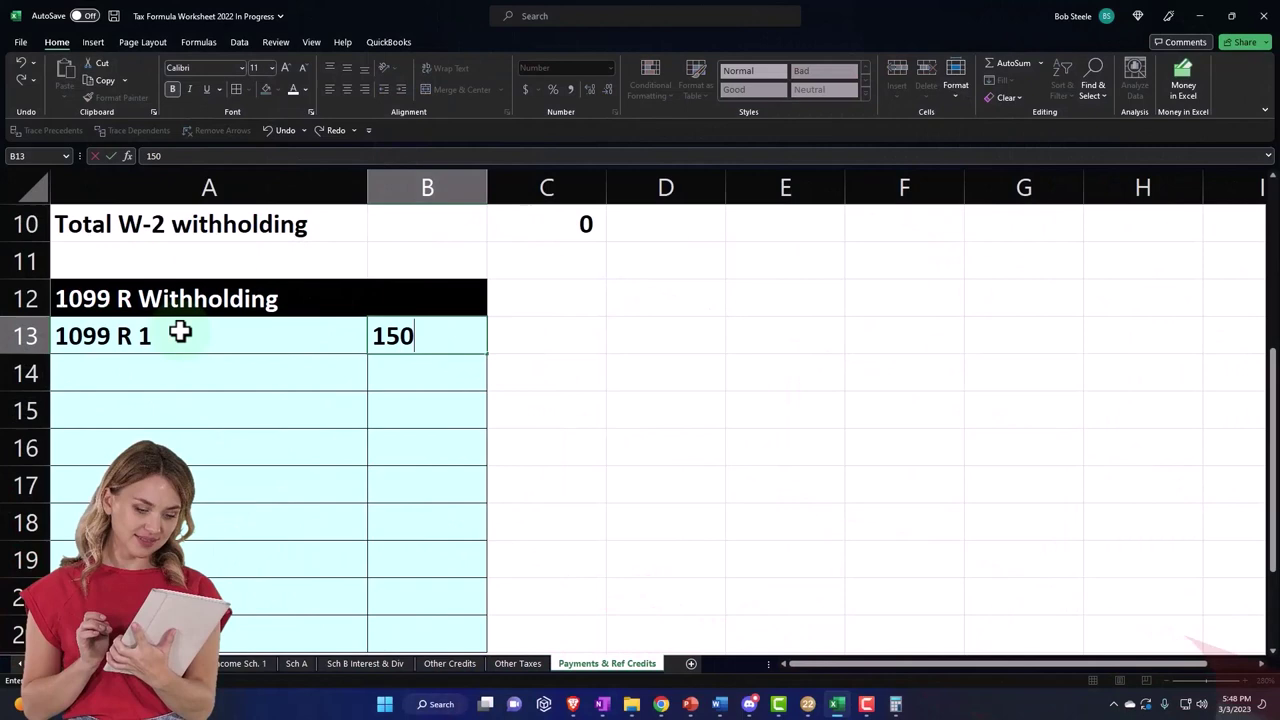
{"action": "scroll", "coordinate": [180, 332], "scroll_direction": "down", "scroll_amount": 2}
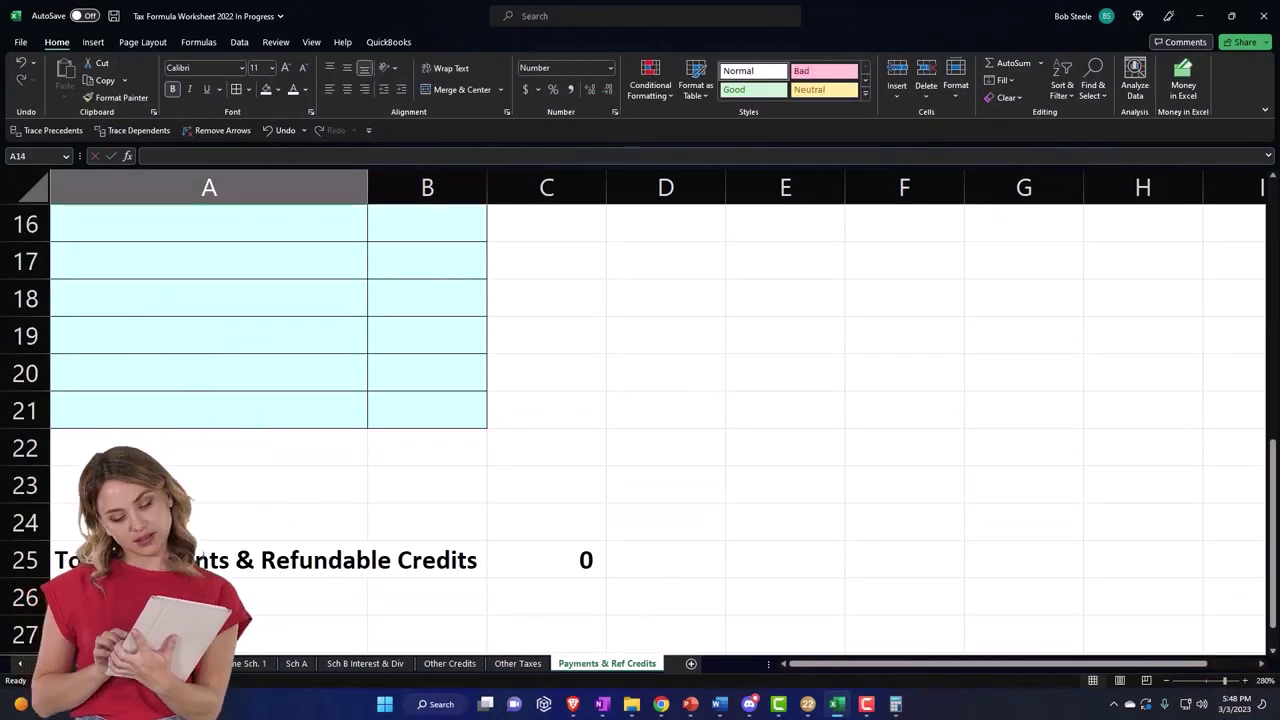
Step: Delete spare rows 23–24 and sum the total payments in C23
{"action": "left_click_drag", "start_coordinate": [40, 520], "coordinate": [37, 485]}
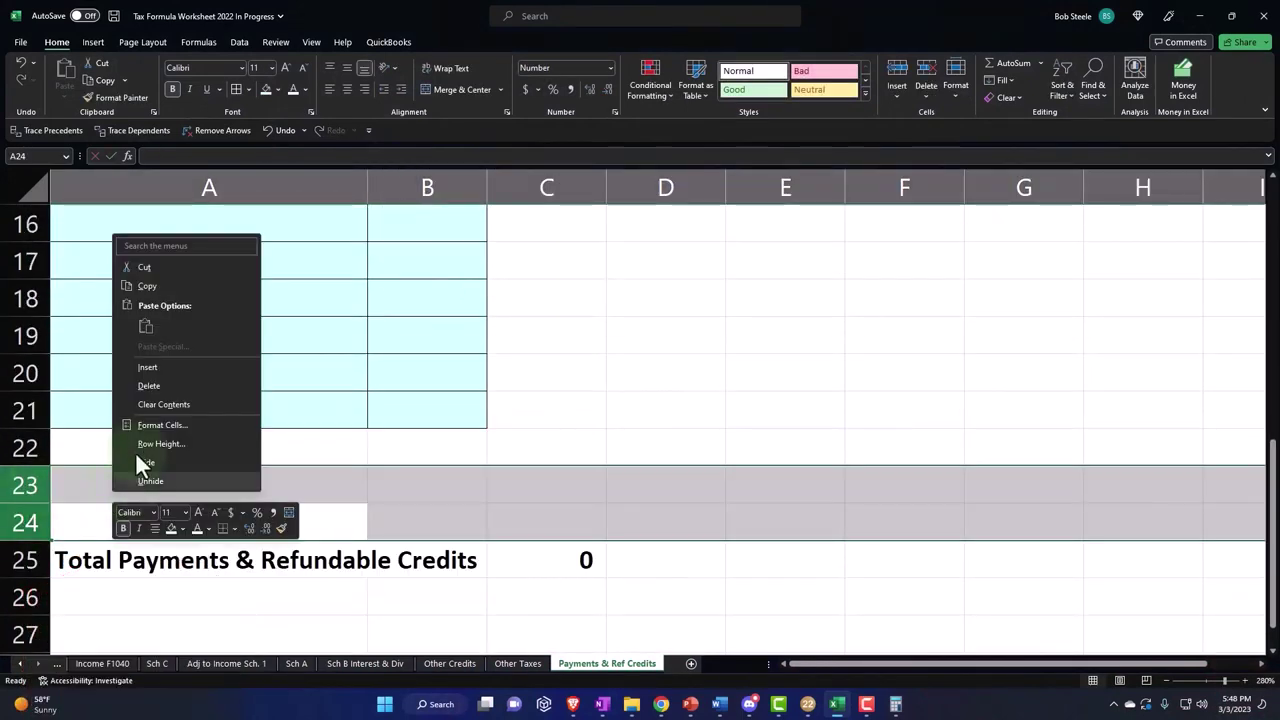
{"action": "left_click", "coordinate": [148, 388]}
{"action": "left_click", "coordinate": [548, 487]}
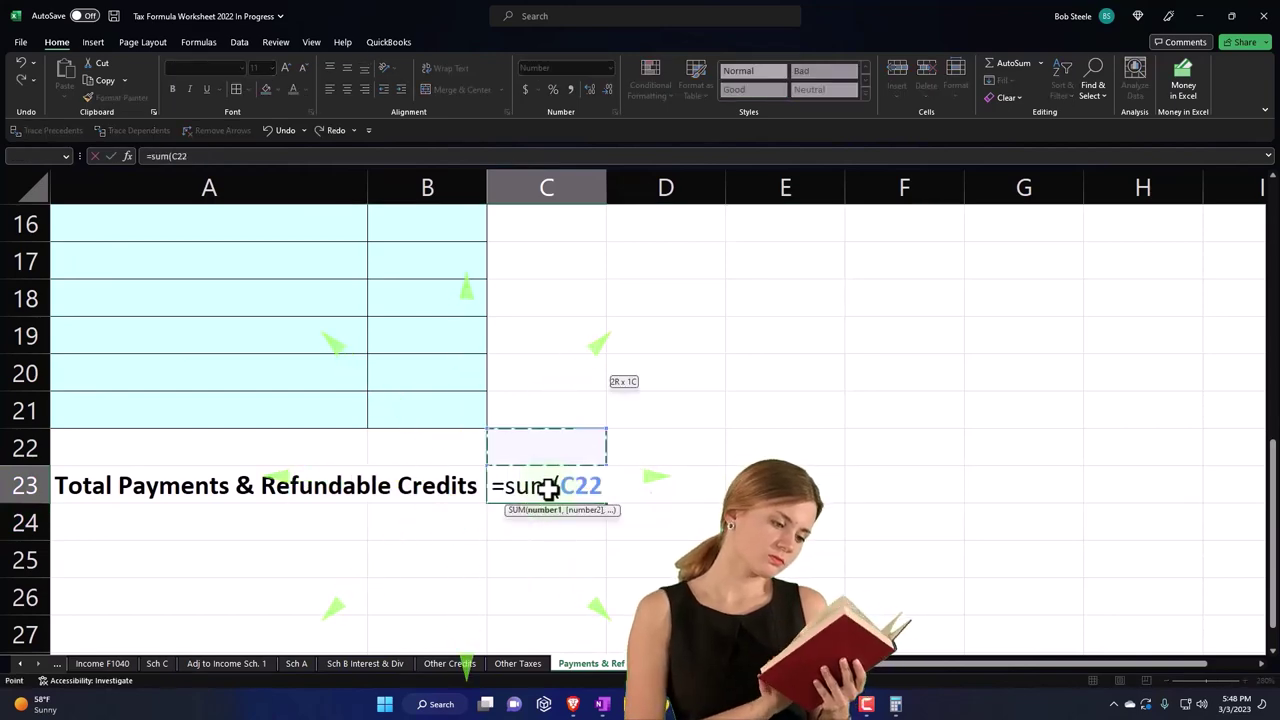
{"action": "key", "text": "shift+Up"}
{"action": "key", "text": "shift+Up"}
{"action": "key", "text": "shift+Up"}
{"action": "key", "text": "shift+Up"}
{"action": "key", "text": "shift+Up"}
{"action": "key", "text": "shift+Up"}
{"action": "key", "text": "shift+Up"}
{"action": "key", "text": "shift+Up"}
{"action": "key", "text": "shift+Up"}
{"action": "key", "text": "shift+Up"}
{"action": "key", "text": "shift+Up"}
{"action": "key", "text": "shift+Up"}
{"action": "key", "text": "shift+Up"}
{"action": "key", "text": "shift+Up"}
{"action": "key", "text": "shift+Up"}
{"action": "key", "text": "shift+Up"}
{"action": "key", "text": "shift+Up"}
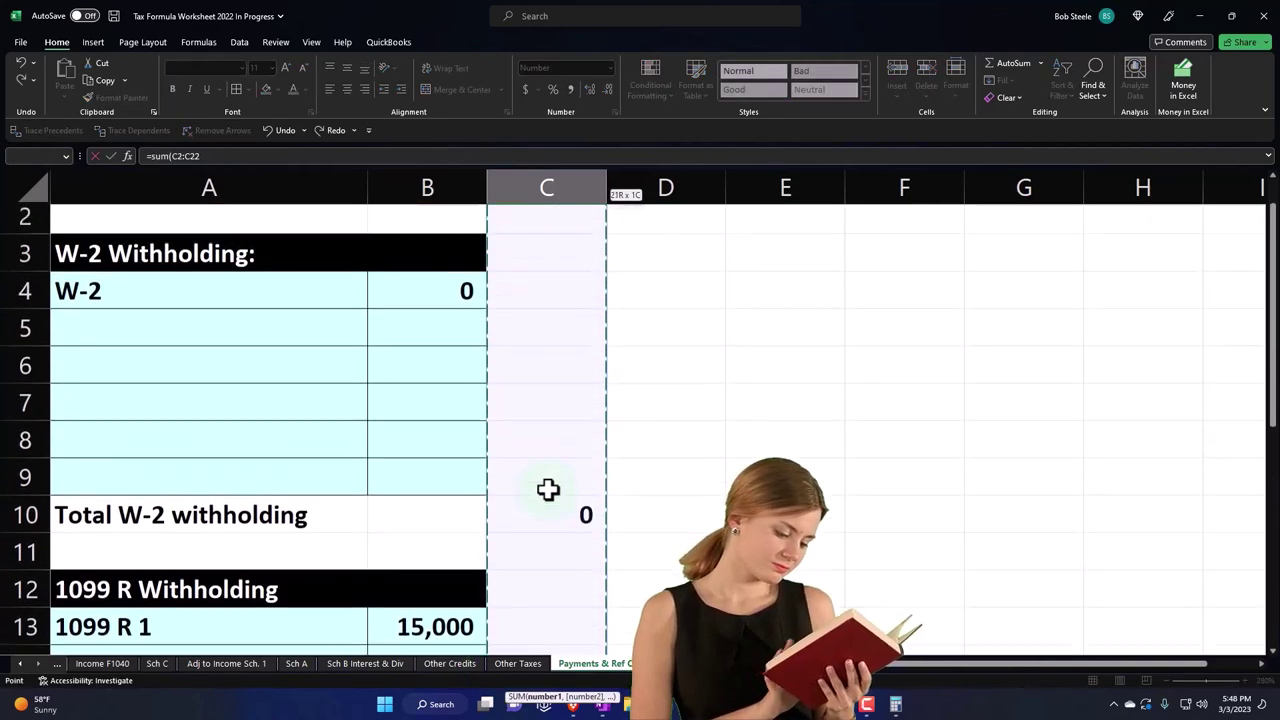
{"action": "key", "text": "Return"}
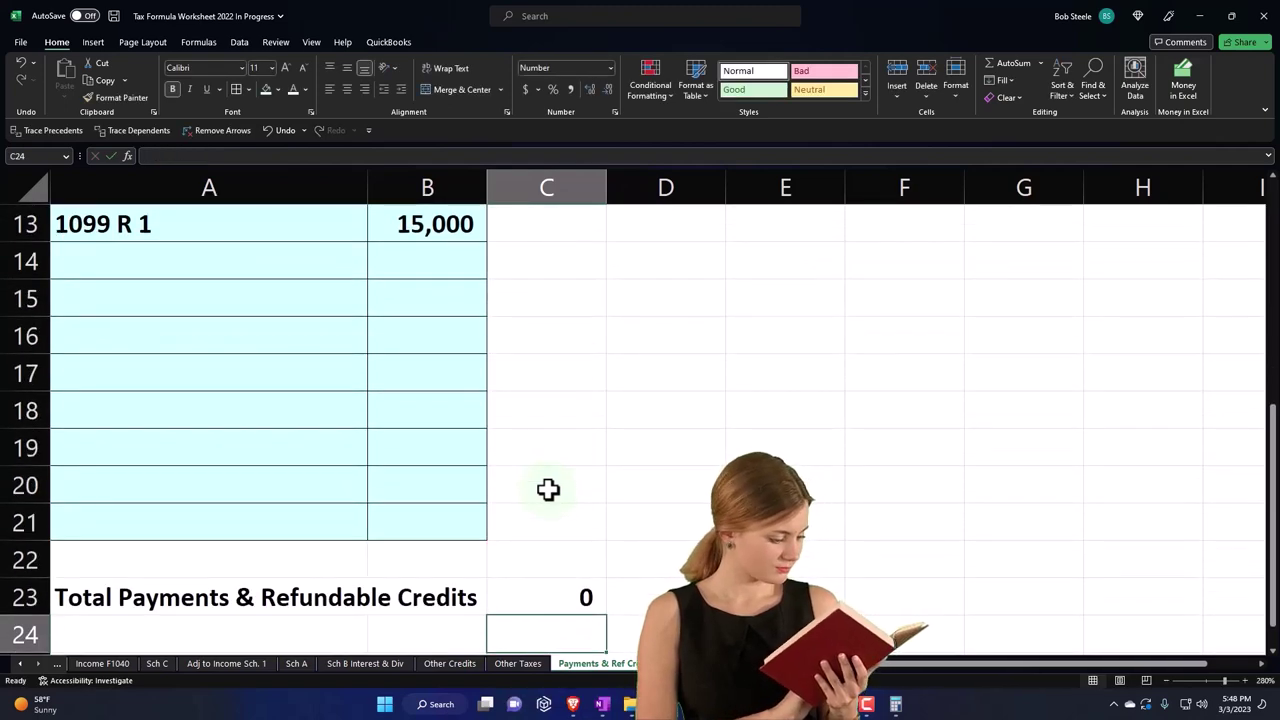
Step: Sum the 1099-R withholding into C21 so total payments reach 15,000
{"action": "scroll", "coordinate": [548, 489], "scroll_direction": "up", "scroll_amount": 1}
{"action": "scroll", "coordinate": [548, 489], "scroll_direction": "down", "scroll_amount": 1}
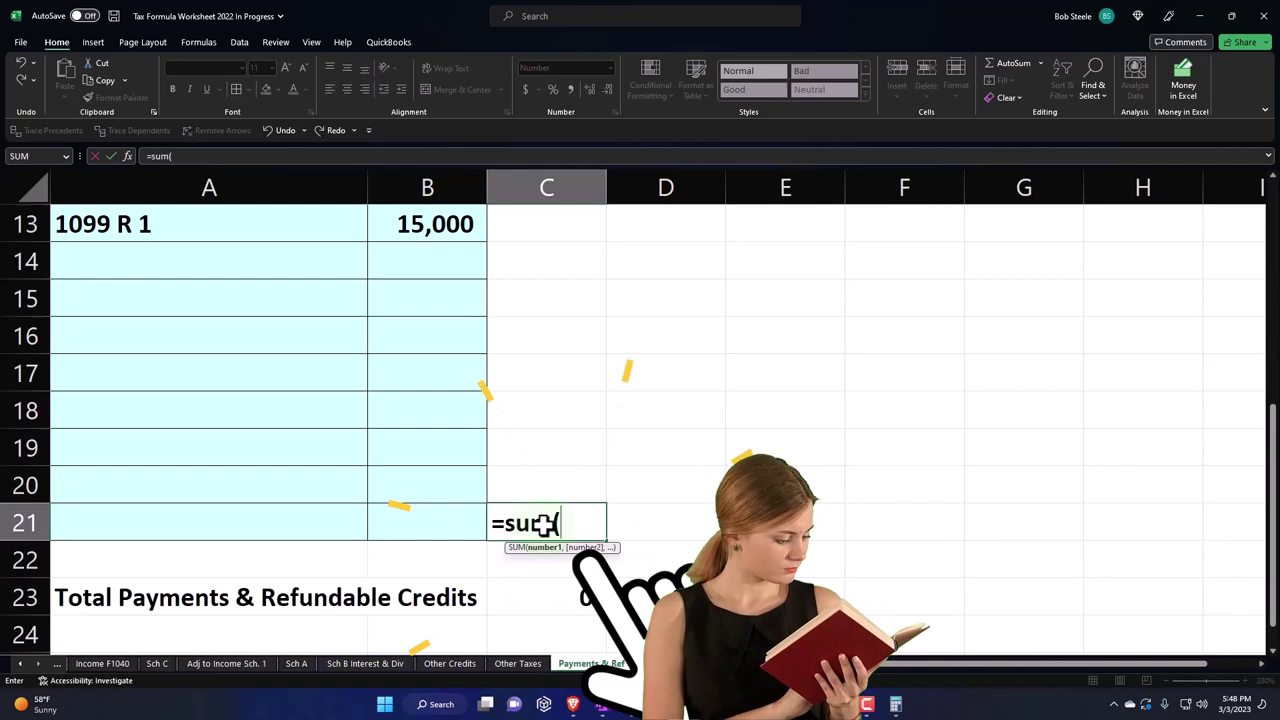
{"action": "key", "text": "shift+Up"}
{"action": "key", "text": "shift+Up"}
{"action": "key", "text": "shift+Up"}
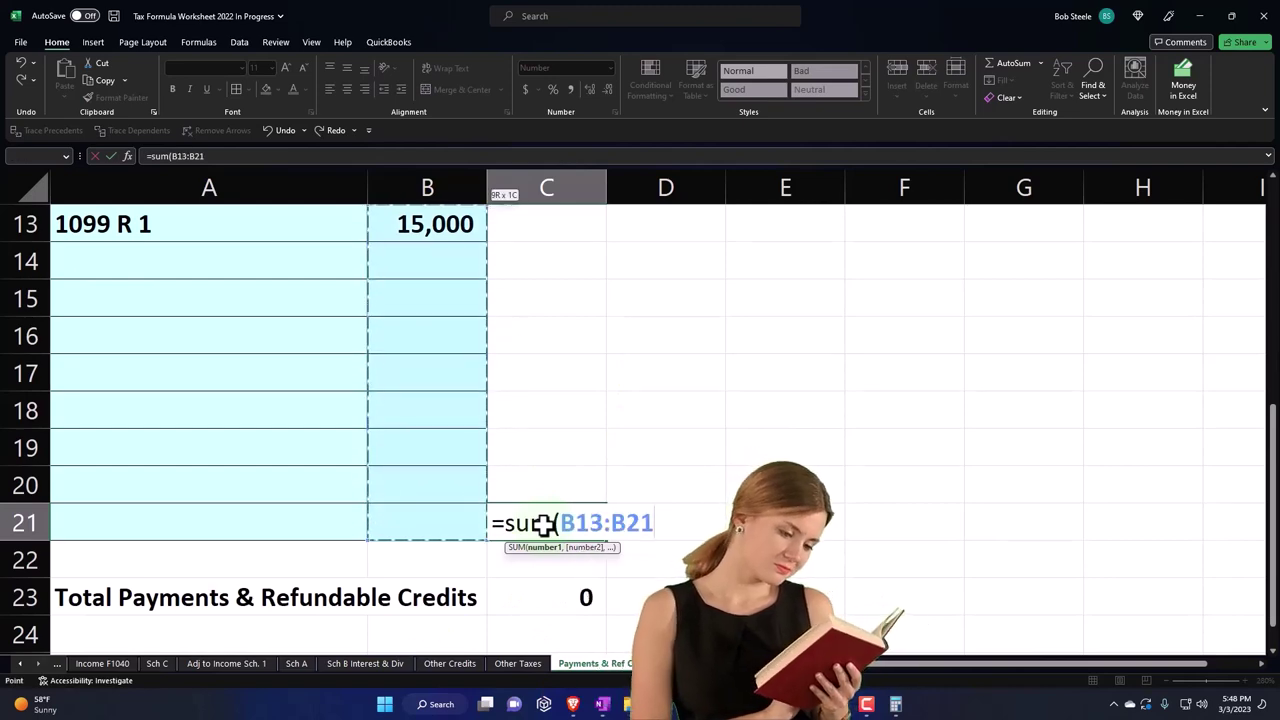
{"action": "key", "text": "Return"}
{"action": "scroll", "coordinate": [543, 526], "scroll_direction": "up", "scroll_amount": 2}
{"action": "scroll", "coordinate": [543, 526], "scroll_direction": "down", "scroll_amount": 1}
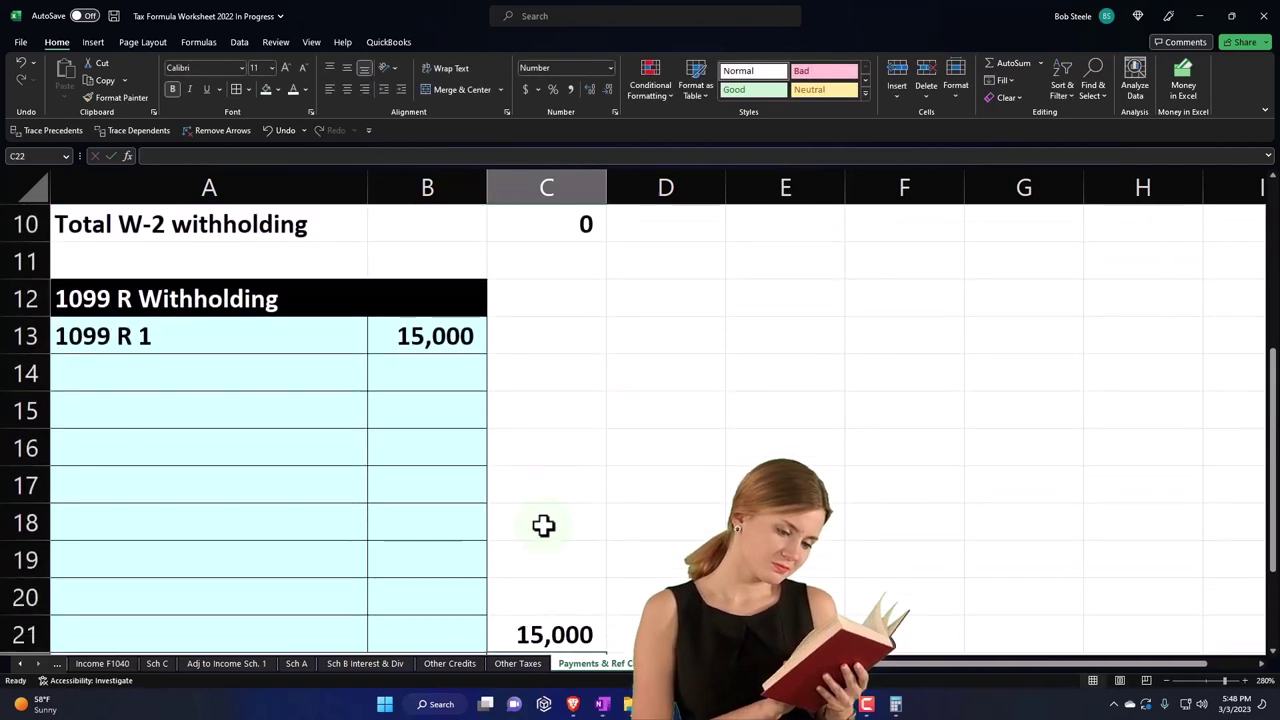
{"action": "scroll", "coordinate": [543, 526], "scroll_direction": "down", "scroll_amount": 1}
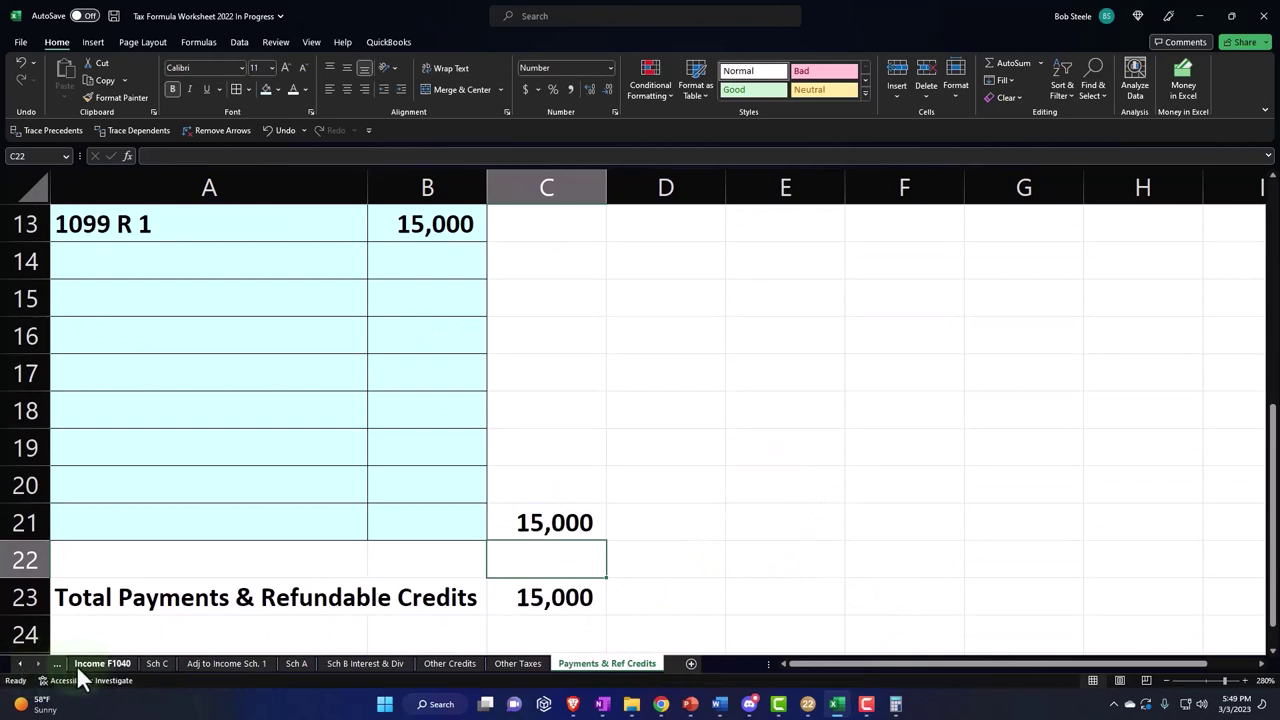
Step: Check Tax Formula F1040: Payments & Refundable Credits 15,000 and Tax Due (391) in D15
{"action": "left_click", "coordinate": [85, 664]}
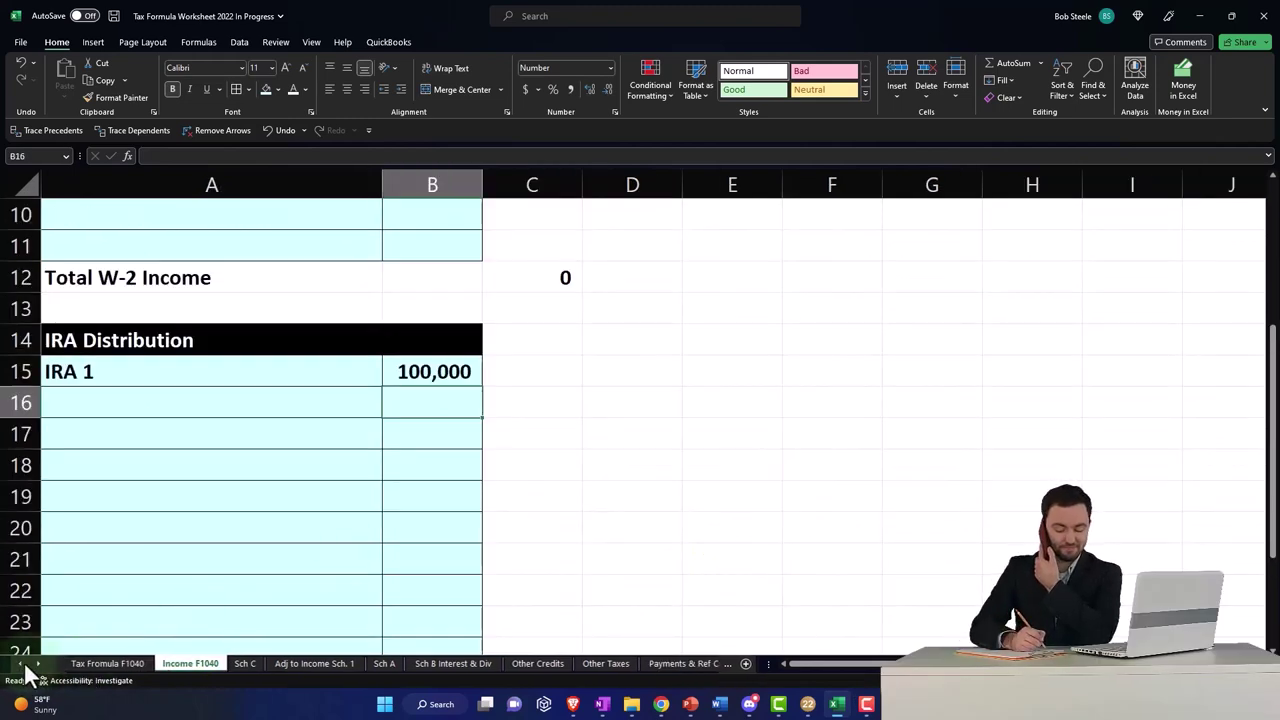
{"action": "left_click", "coordinate": [108, 664]}
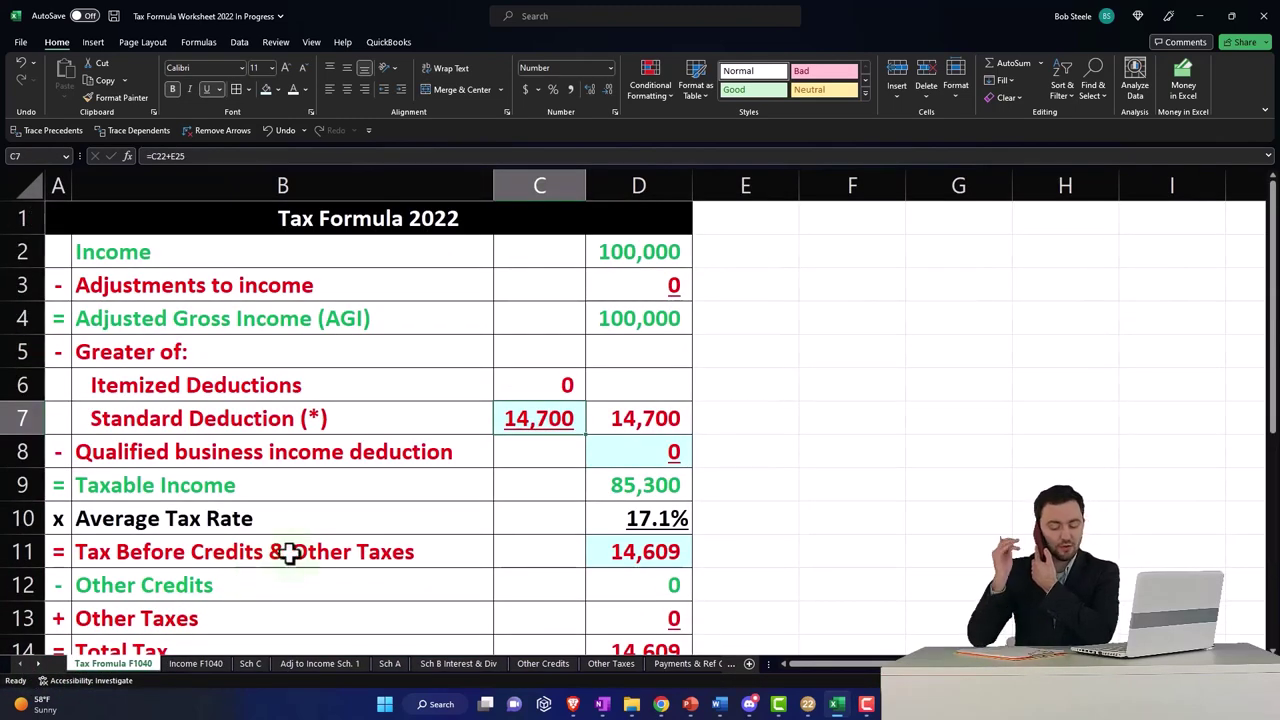
{"action": "scroll", "coordinate": [359, 532], "scroll_direction": "down", "scroll_amount": 1}
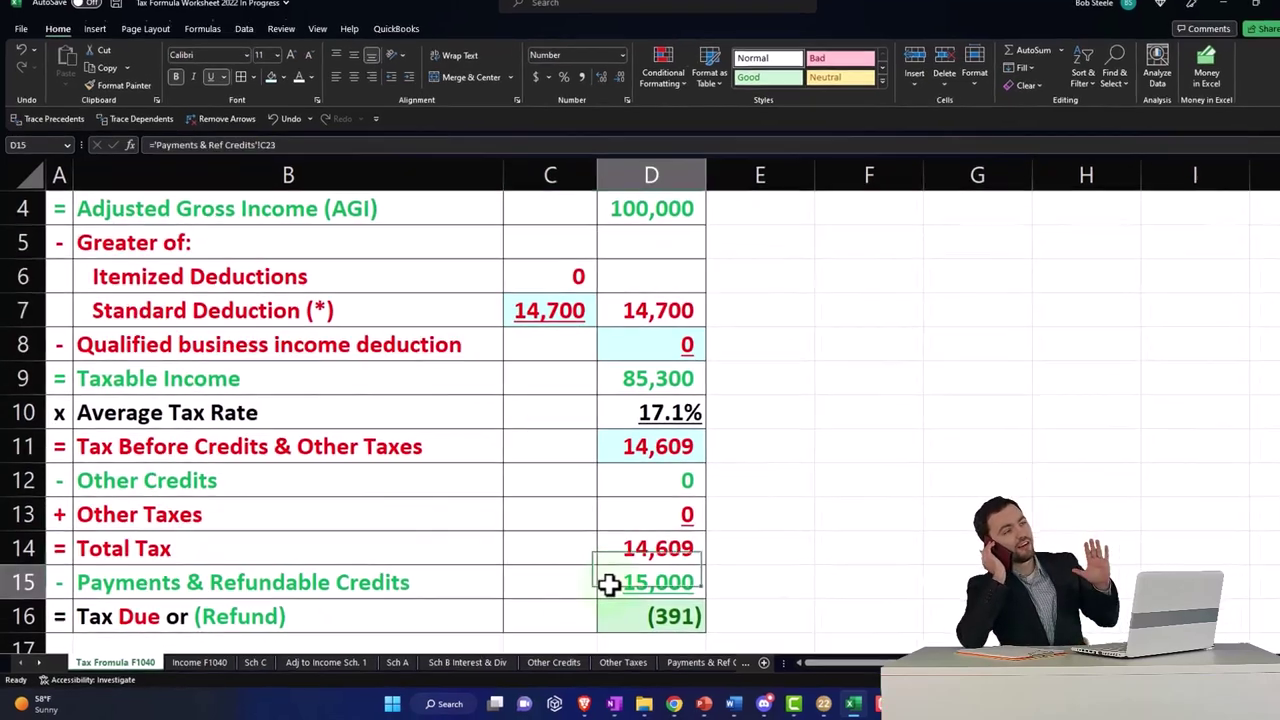
{"action": "left_click", "coordinate": [600, 585]}
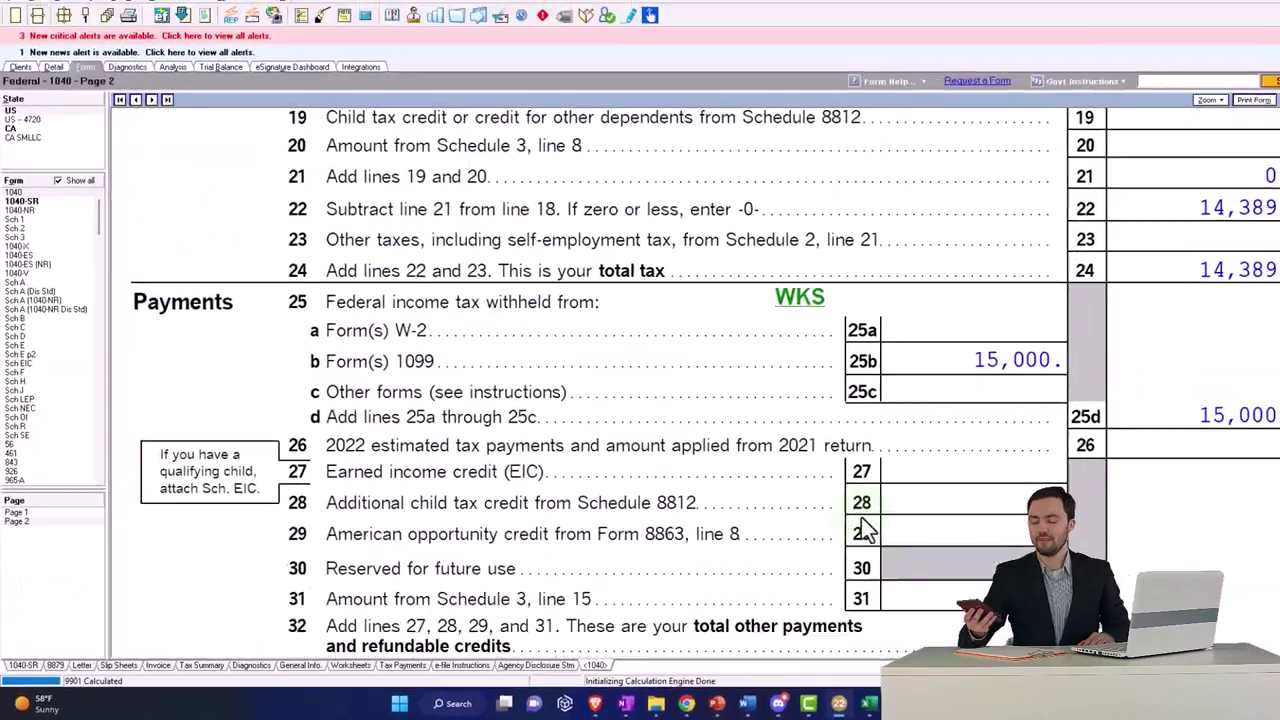
Step: Scroll Lacerte's Form 1040 to lines 16–25: tax 14,389 against 15,000 withholding
{"action": "scroll", "coordinate": [850, 530], "scroll_direction": "down", "scroll_amount": 3}
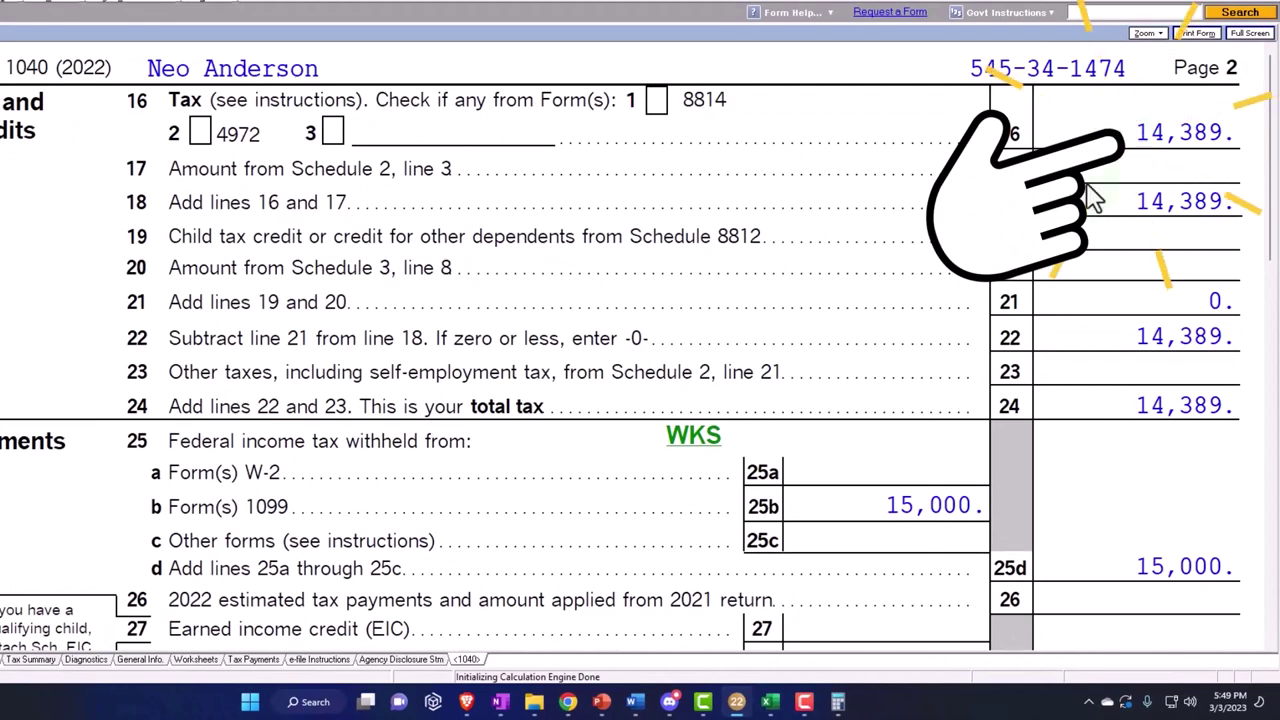
Step: Enter 14,389 as Tax Before Credits in D11, giving a (611) refund
{"action": "left_click", "coordinate": [772, 703]}
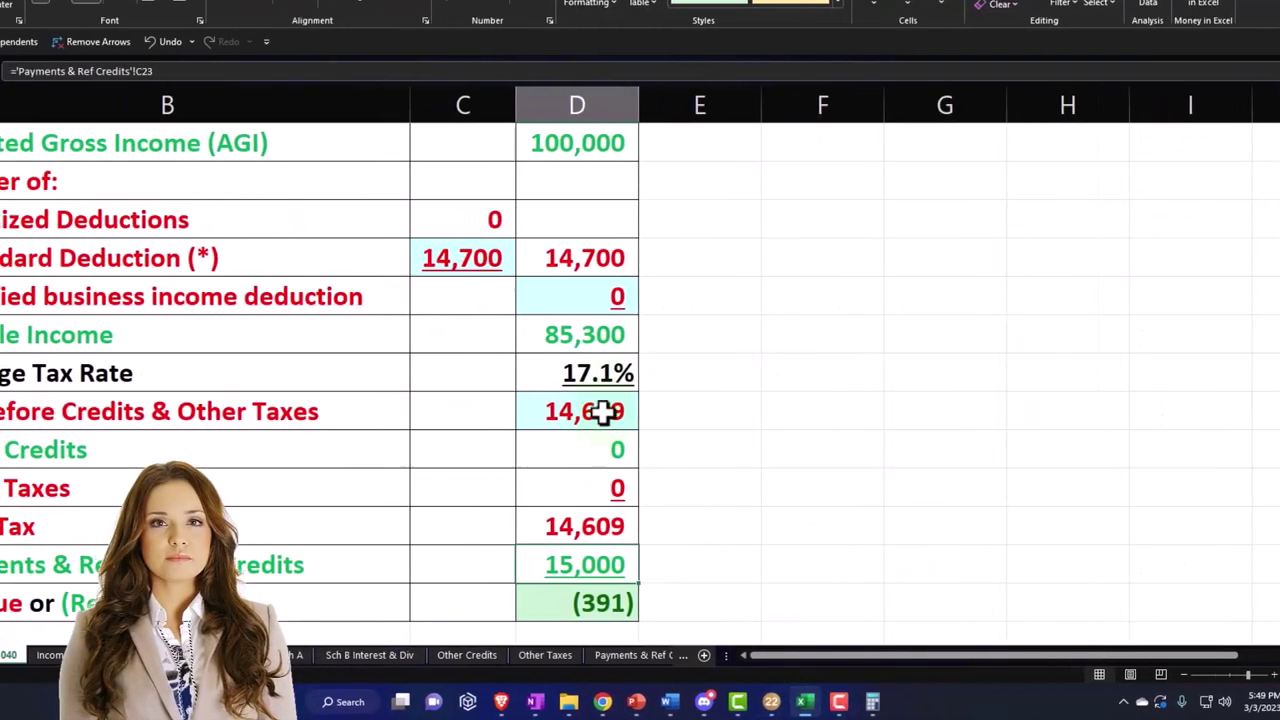
{"action": "type", "text": "14389"}
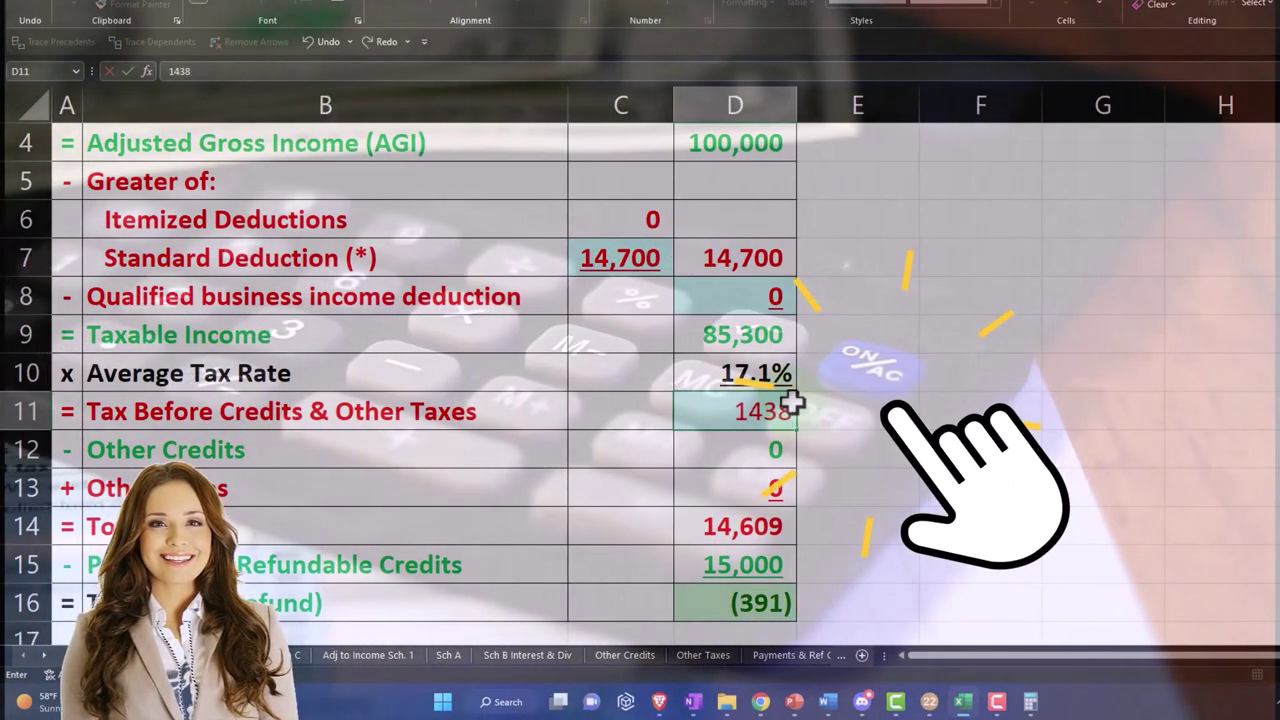
{"action": "key", "text": "Return"}
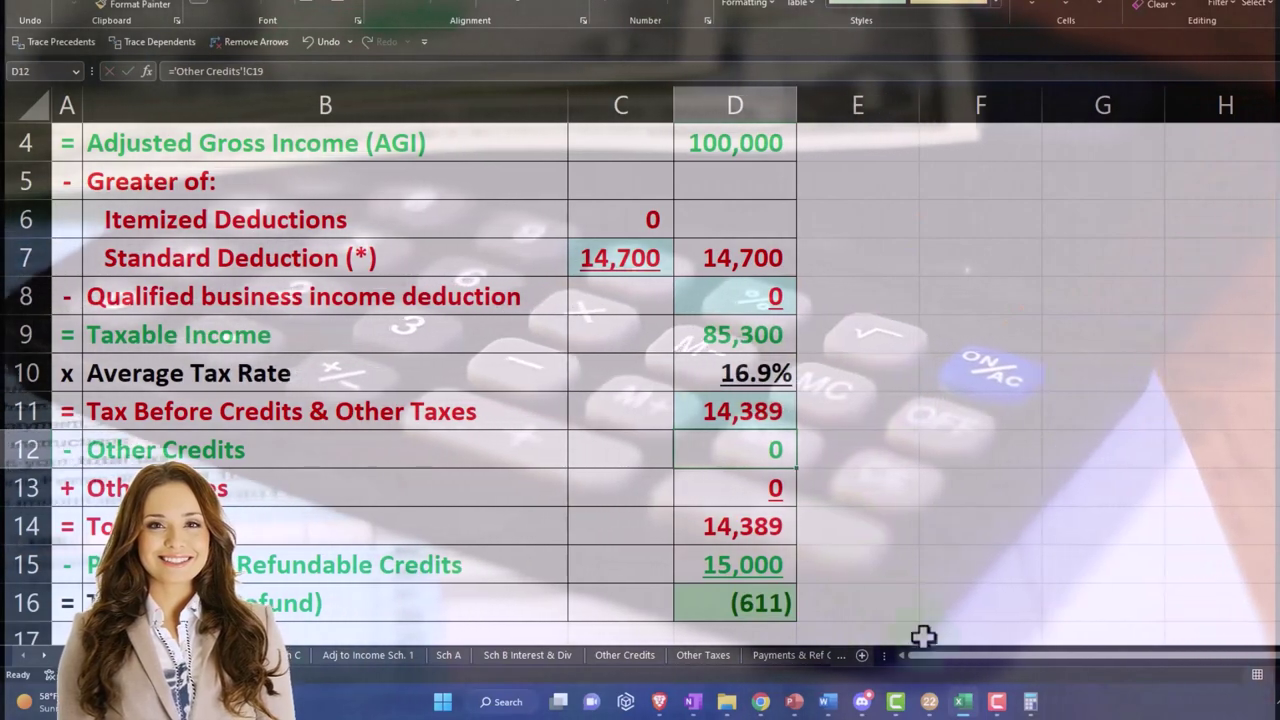
Step: Compare with Lacerte's Form 1040 and return to page 1
{"action": "left_click", "coordinate": [963, 703]}
{"action": "scroll", "coordinate": [760, 600], "scroll_direction": "down", "scroll_amount": 5}
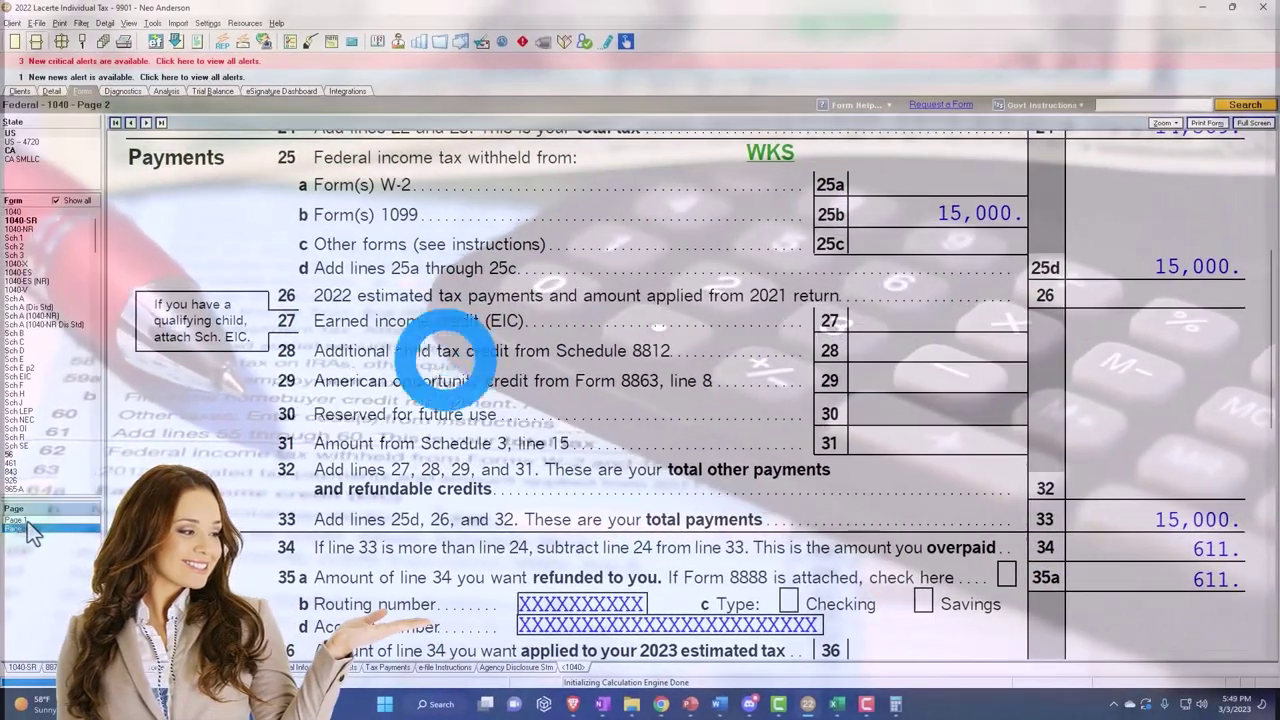
{"action": "left_click", "coordinate": [26, 521]}
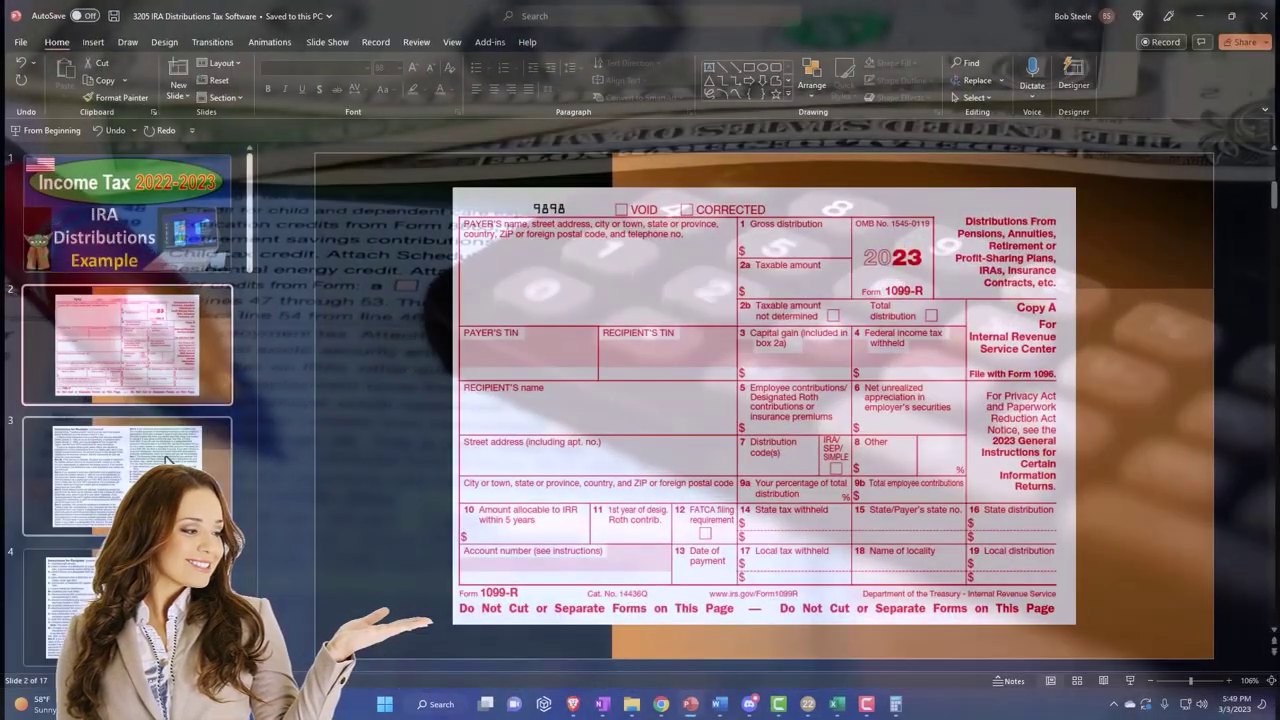
Step: Read the 1099-R instructions slide, then return to the blank 1099-R form and Lacerte's IRA screen
{"action": "left_click", "coordinate": [167, 460]}
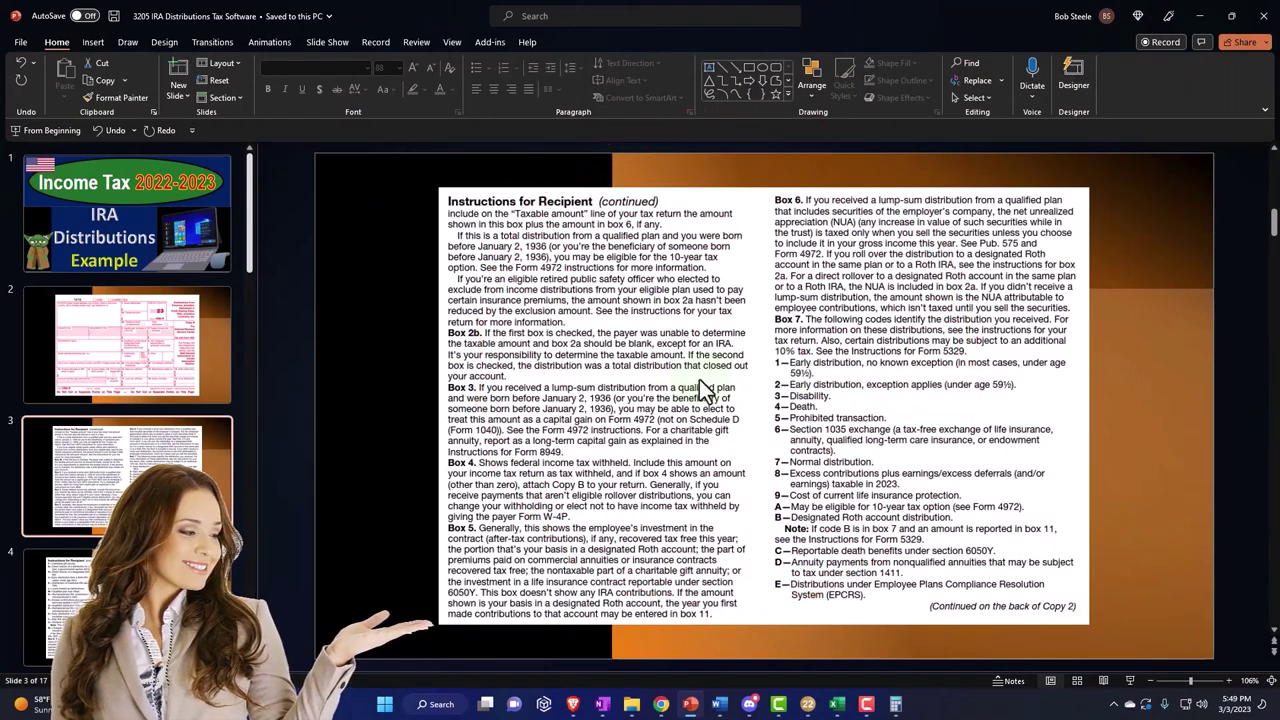
{"action": "key", "text": "alt+Tab"}
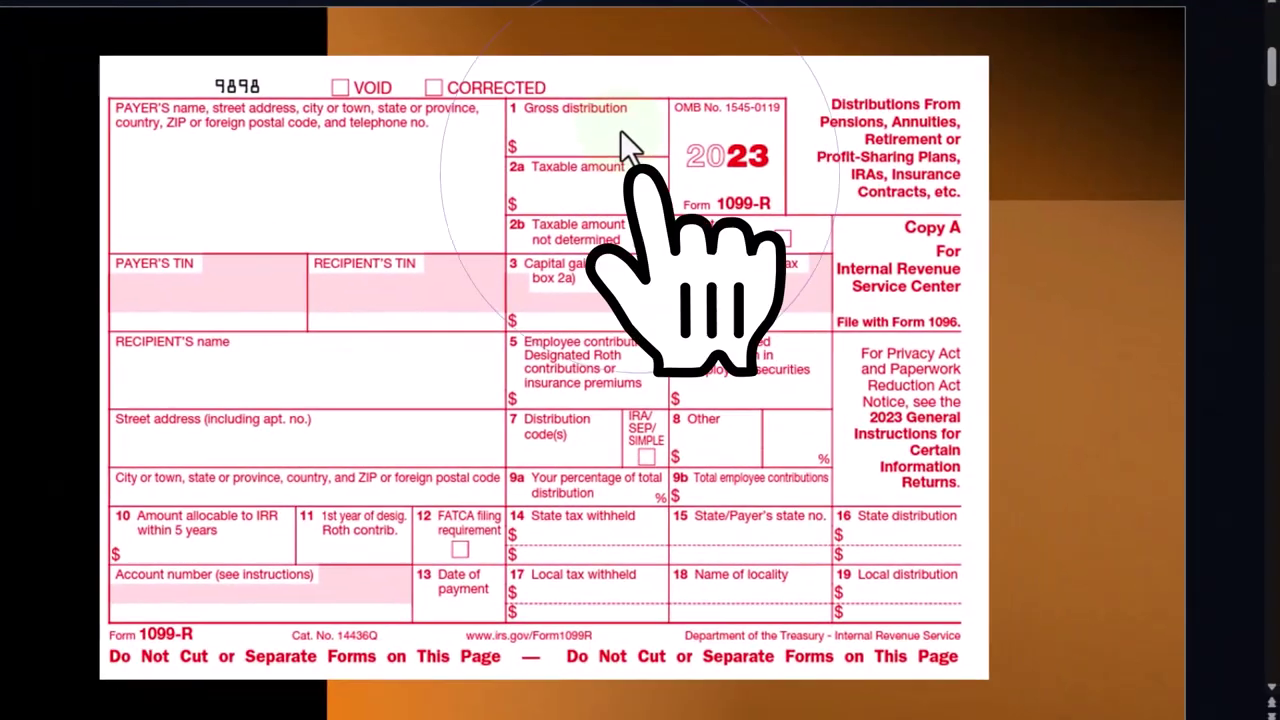
{"action": "left_click", "coordinate": [928, 267]}
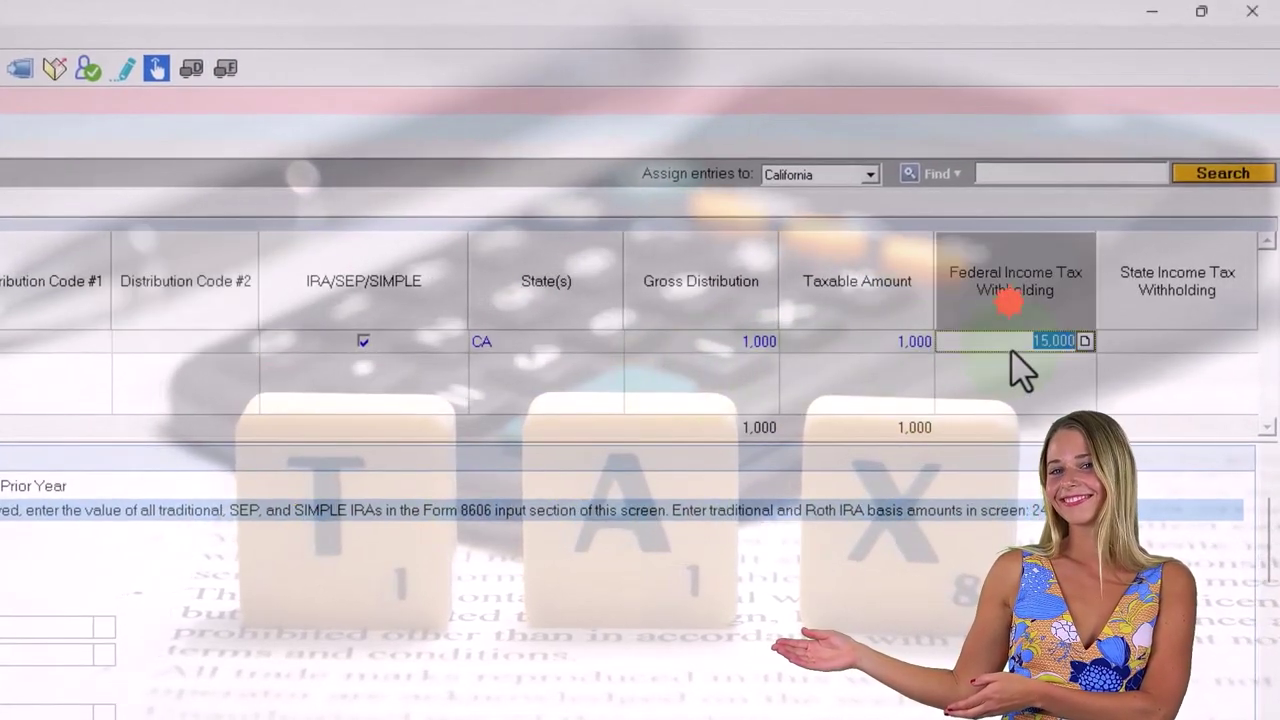
Step: Accept the 15,000 federal withholding and review Form 1040 lines 1a–15, showing 88,050 taxable income
{"action": "key", "text": "Tab"}
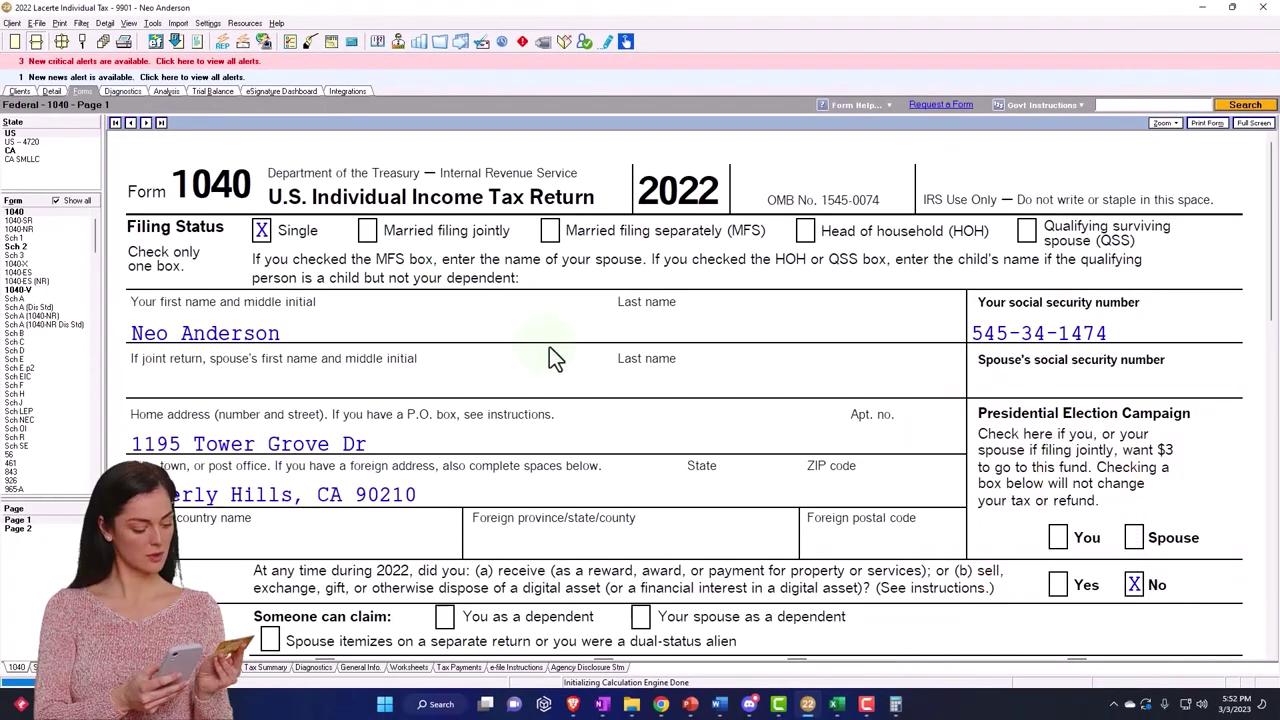
{"action": "scroll", "coordinate": [549, 346], "scroll_direction": "down", "scroll_amount": 3}
{"action": "scroll", "coordinate": [549, 347], "scroll_direction": "down", "scroll_amount": 7}
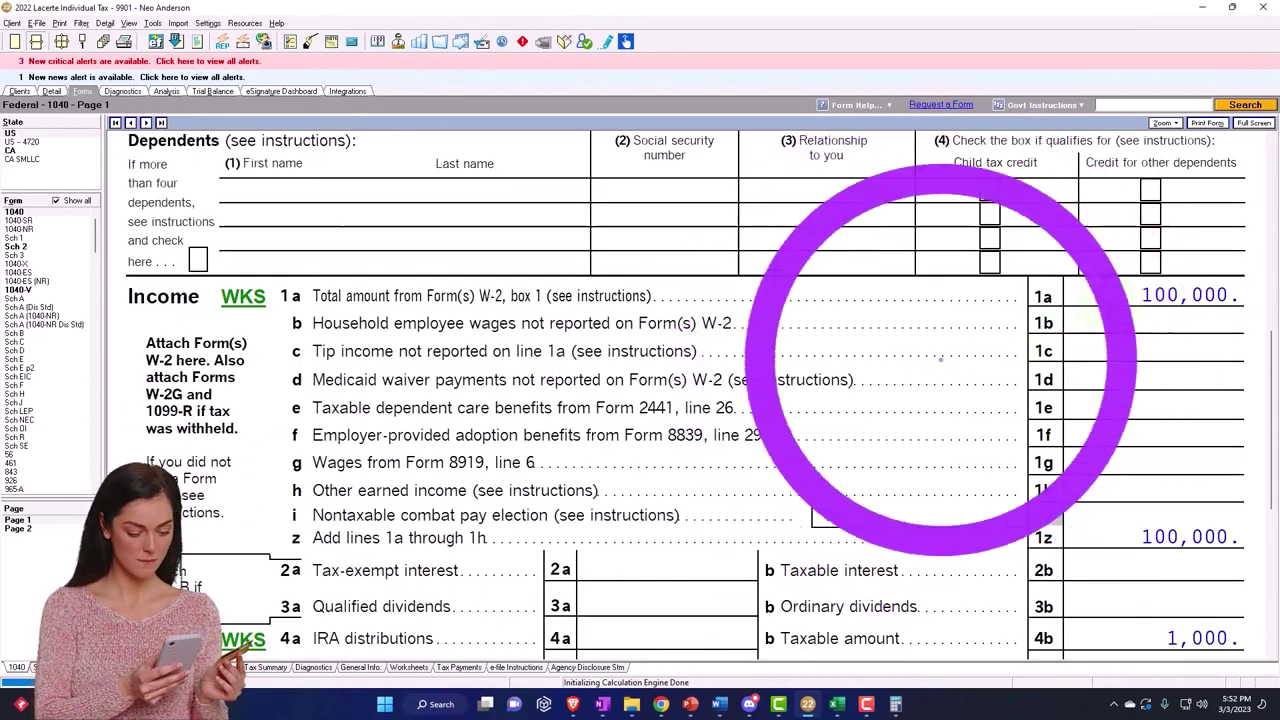
{"action": "scroll", "coordinate": [1113, 316], "scroll_direction": "down", "scroll_amount": 3}
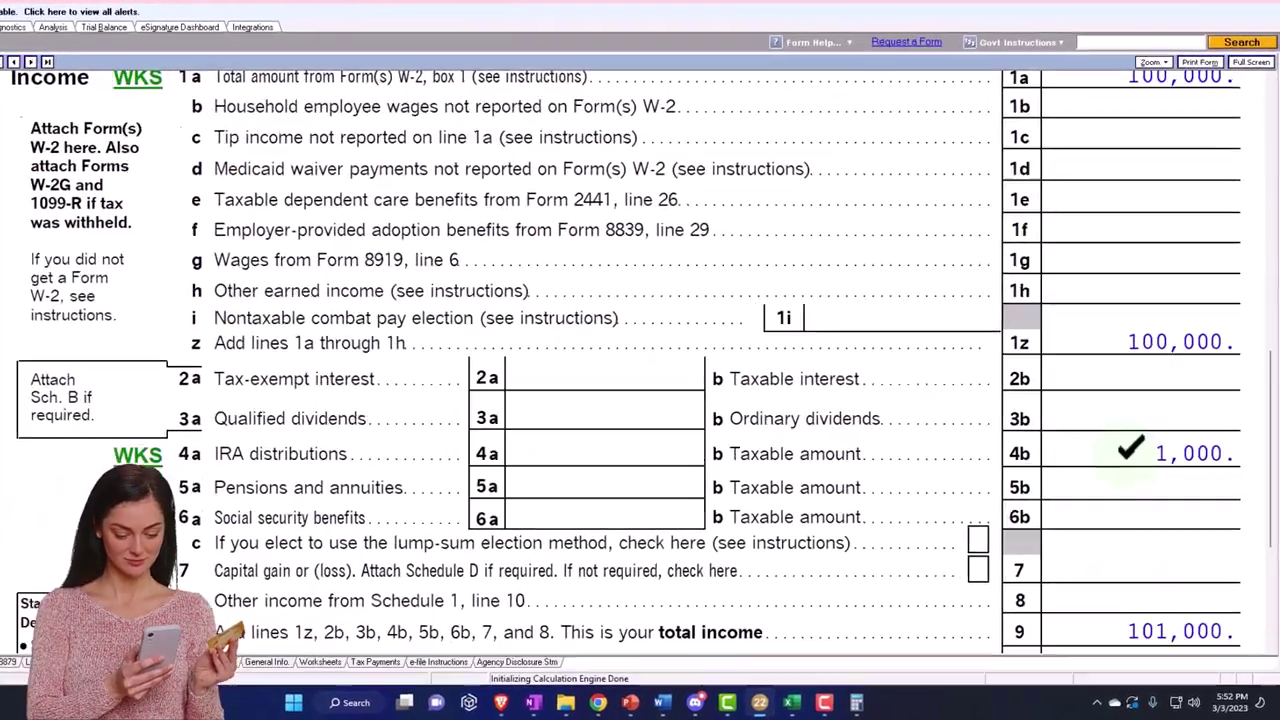
{"action": "scroll", "coordinate": [1070, 510], "scroll_direction": "down", "scroll_amount": 3}
{"action": "scroll", "coordinate": [1118, 445], "scroll_direction": "down", "scroll_amount": 2}
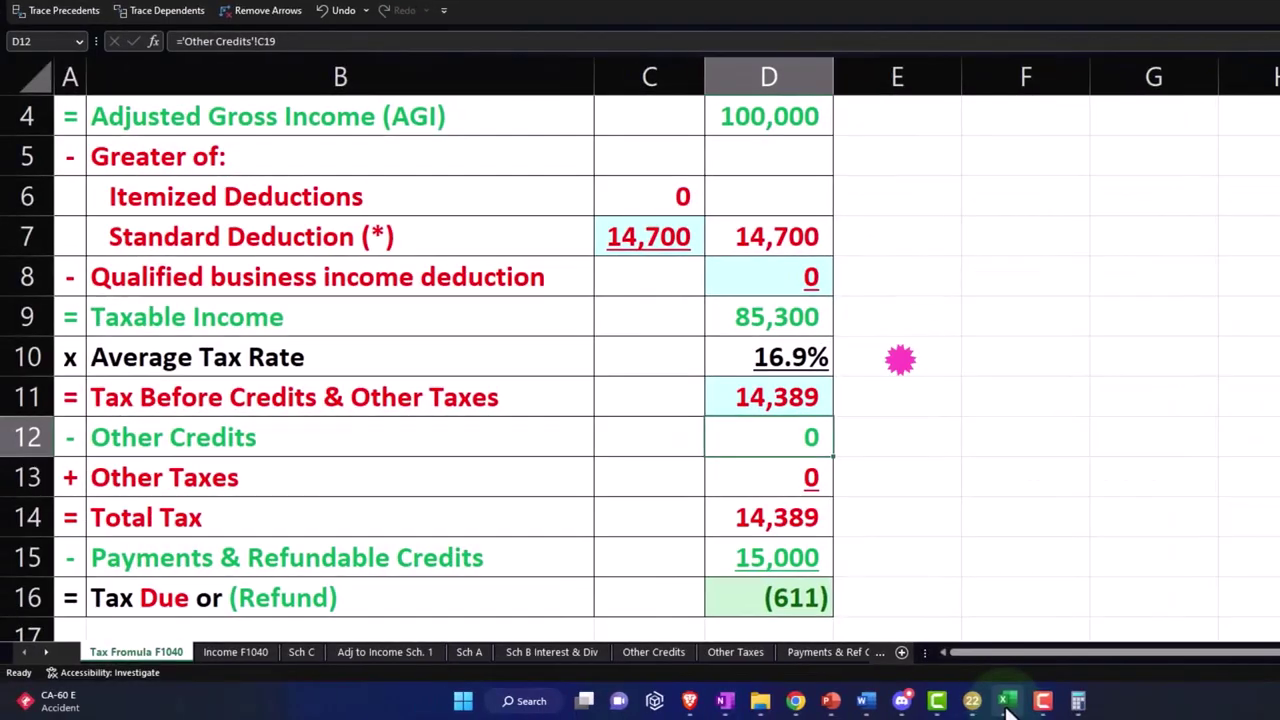
Step: On Income F1040, clear the IRA 1 amount and enter 100,000 for W-2 Employer 1
{"action": "scroll", "coordinate": [768, 350], "scroll_direction": "up", "scroll_amount": 1}
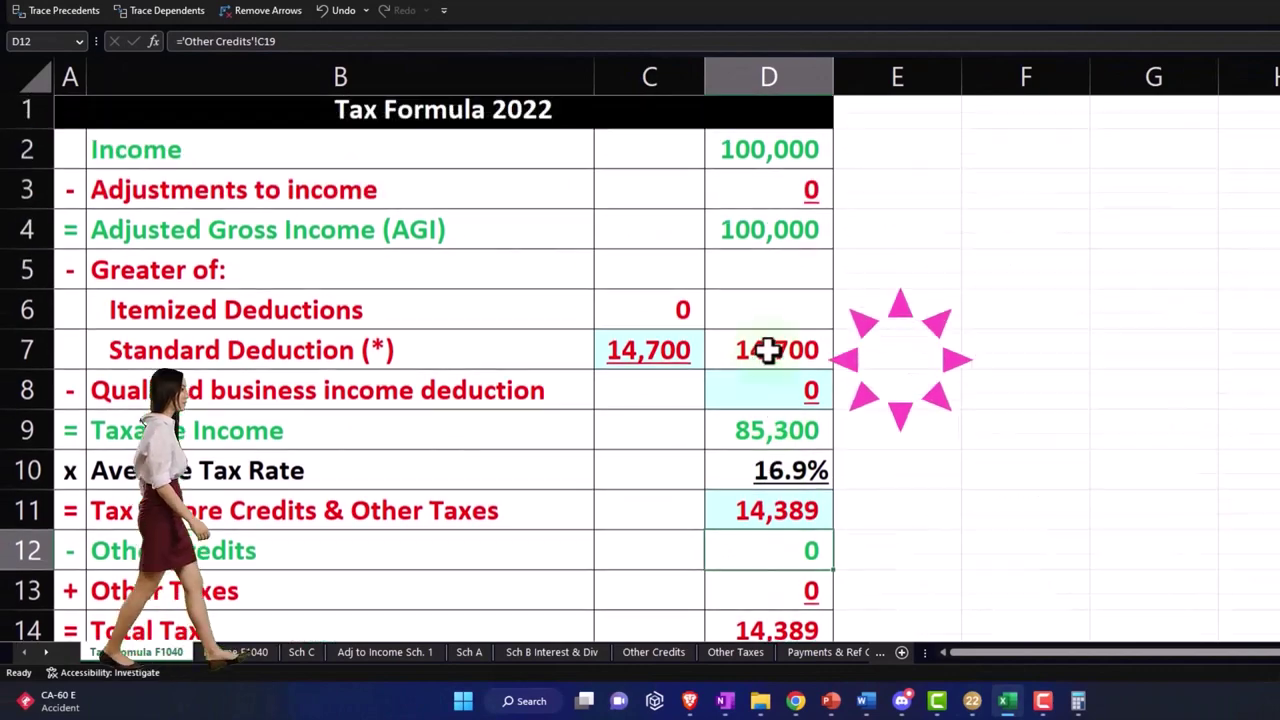
{"action": "left_click", "coordinate": [245, 651]}
{"action": "left_click", "coordinate": [498, 295]}
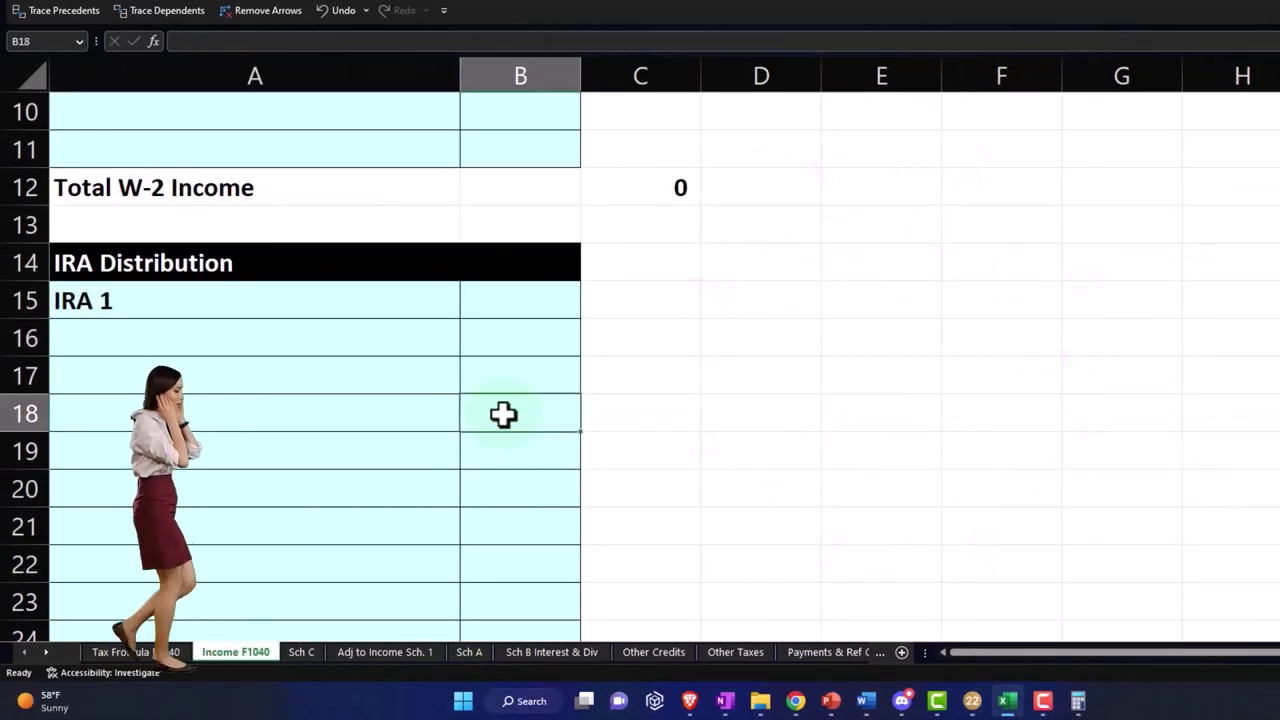
{"action": "scroll", "coordinate": [503, 414], "scroll_direction": "up", "scroll_amount": 3}
{"action": "left_click", "coordinate": [500, 152]}
{"action": "type", "text": "100,"}
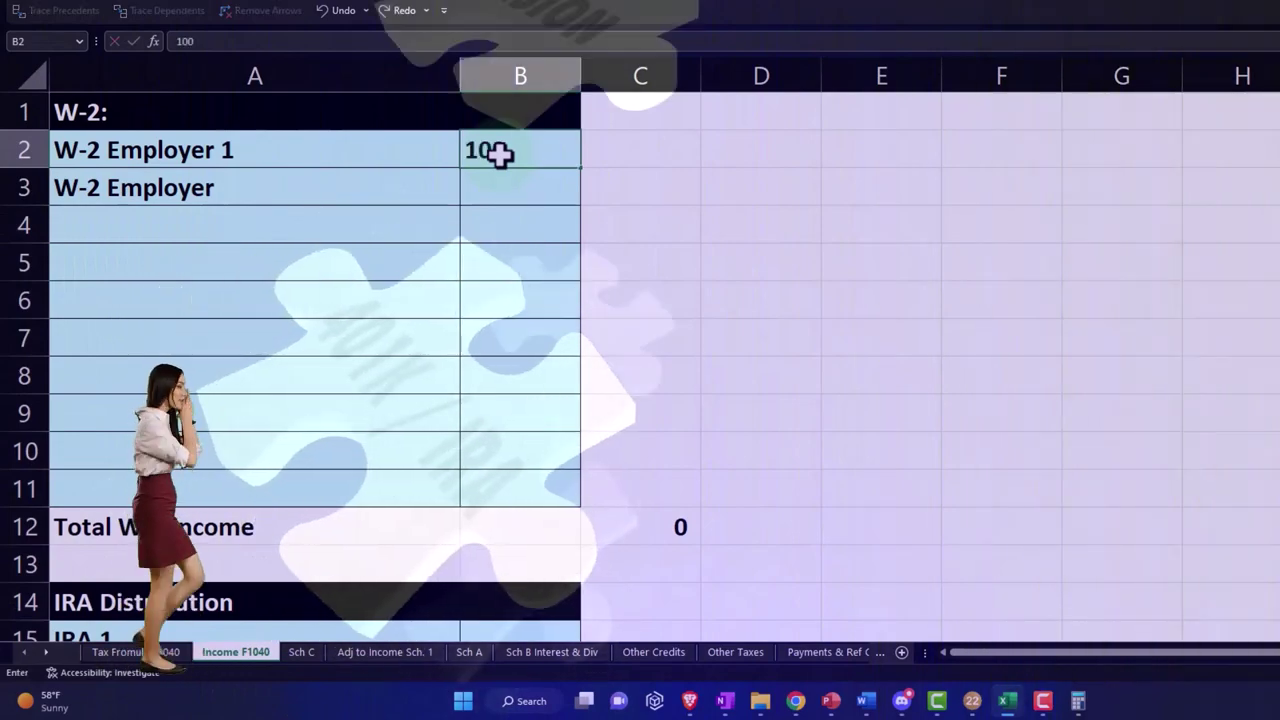
{"action": "type", "text": "000"}
{"action": "key", "text": "Return"}
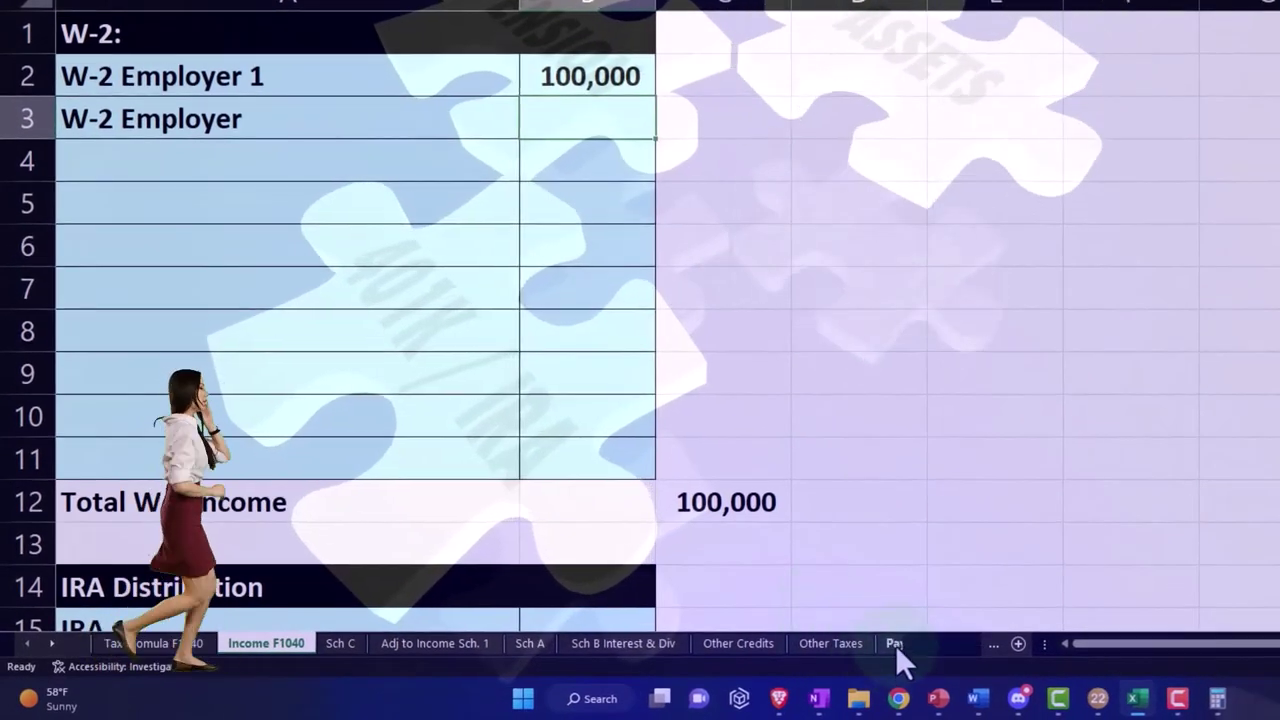
Step: On Payments & Ref Credits, start entering 15,000 as the W-2 withholding amount
{"action": "left_click", "coordinate": [895, 645]}
{"action": "scroll", "coordinate": [750, 450], "scroll_direction": "up", "scroll_amount": 2}
{"action": "left_click", "coordinate": [600, 352]}
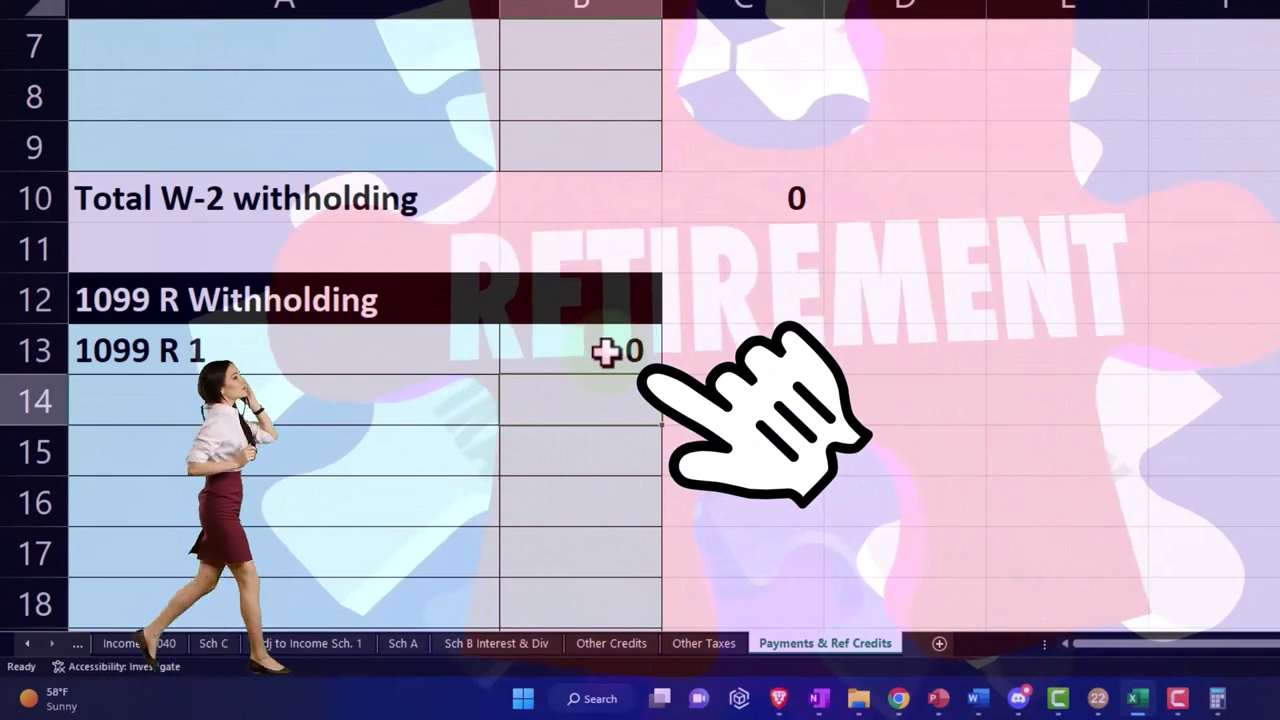
{"action": "scroll", "coordinate": [606, 349], "scroll_direction": "up", "scroll_amount": 2}
{"action": "left_click", "coordinate": [562, 200]}
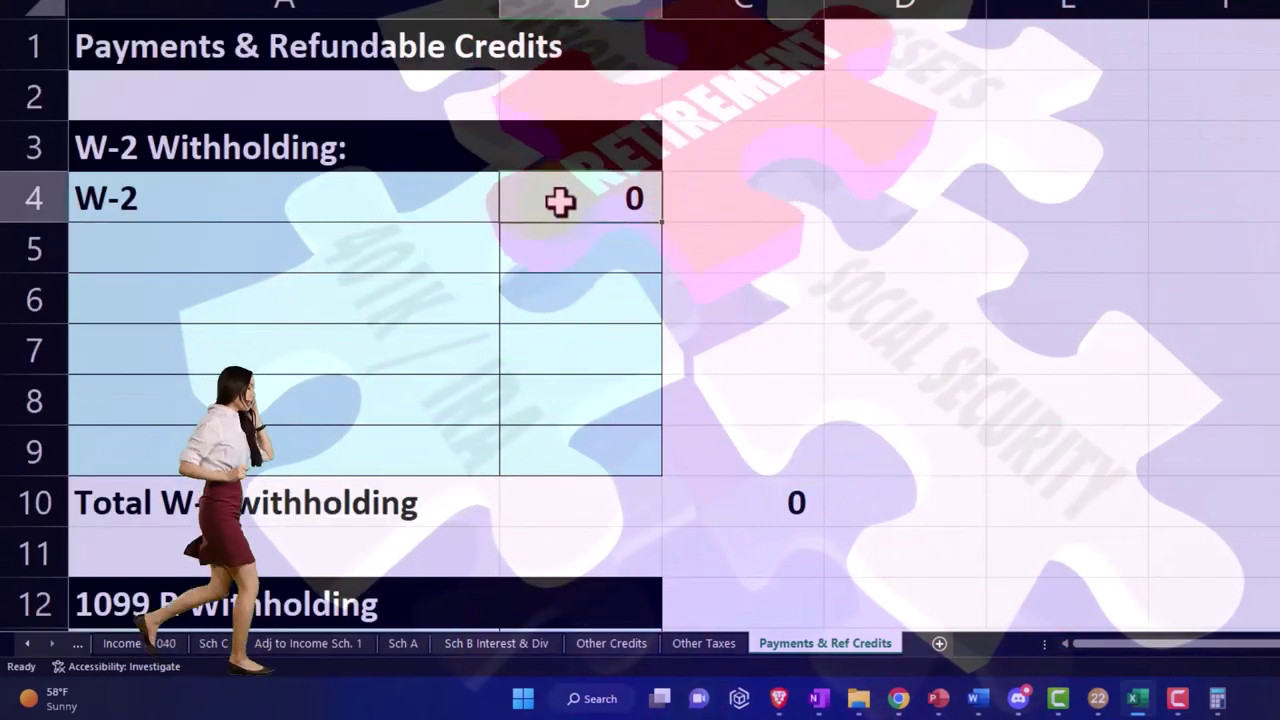
{"action": "type", "text": "15,000"}
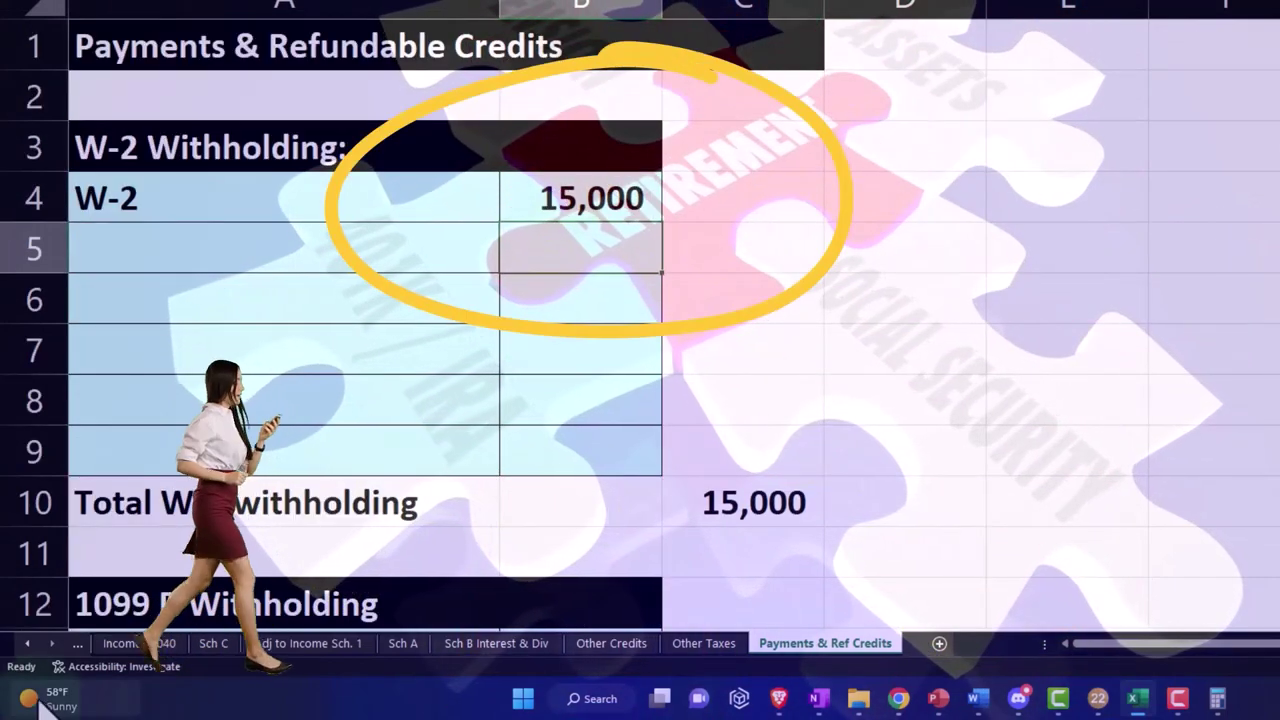